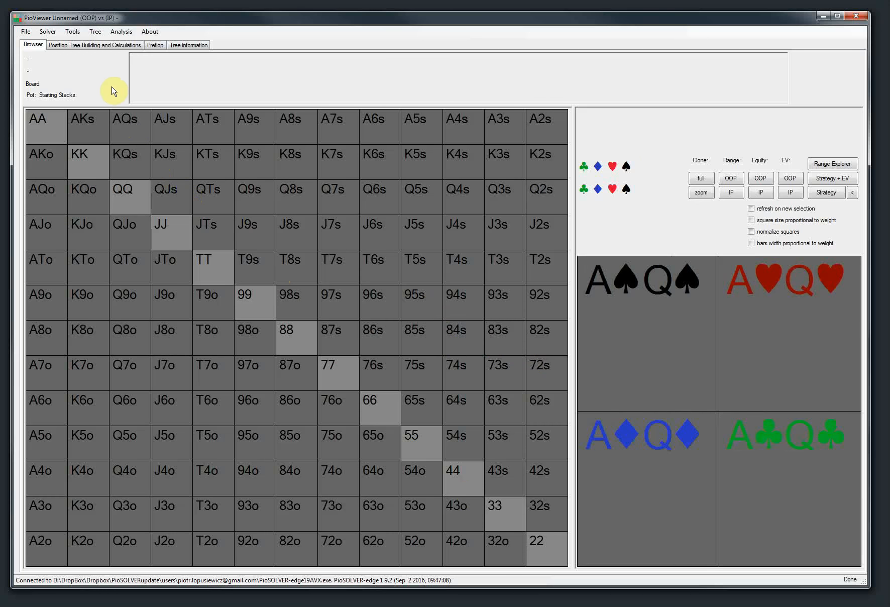
Open the postflop tree building settings and look at the starting range editors of the OOP and IP players
{"action": "left_click", "coordinate": [115, 46]}
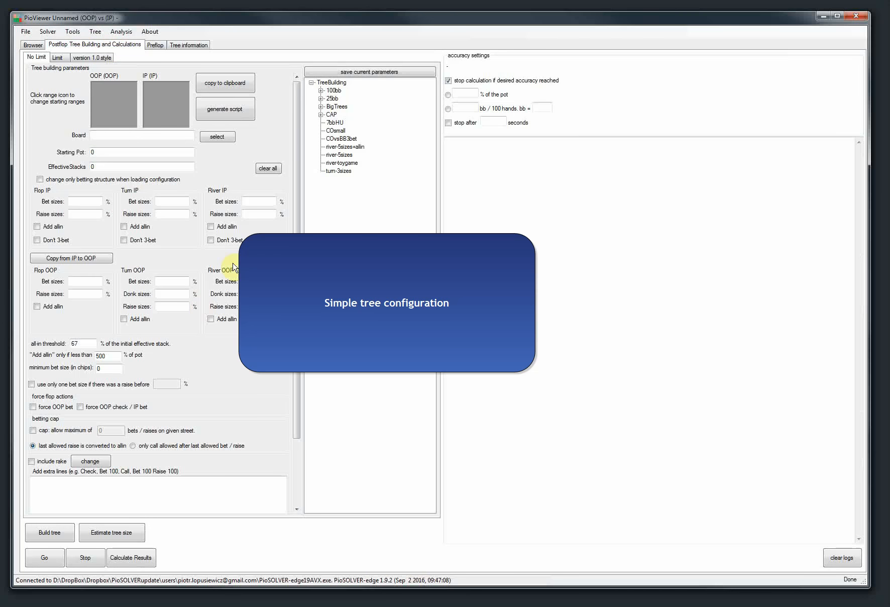
{"action": "left_click_drag", "start_coordinate": [297, 285], "coordinate": [295, 199]}
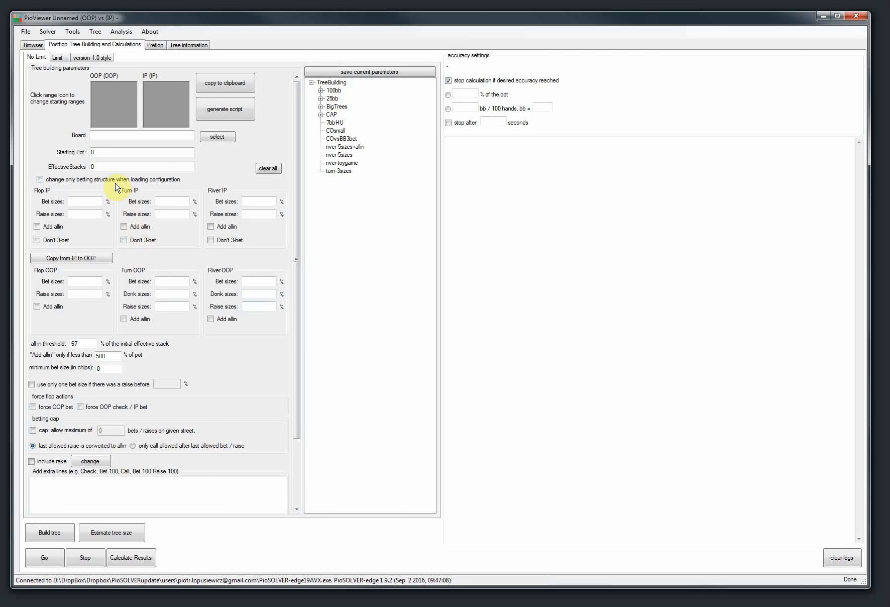
{"action": "left_click", "coordinate": [104, 107]}
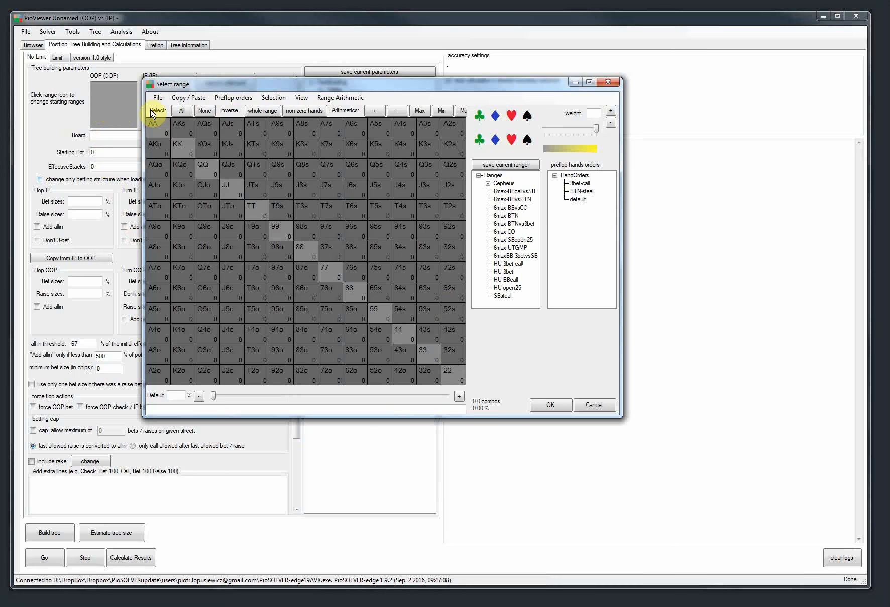
{"action": "left_click", "coordinate": [594, 404]}
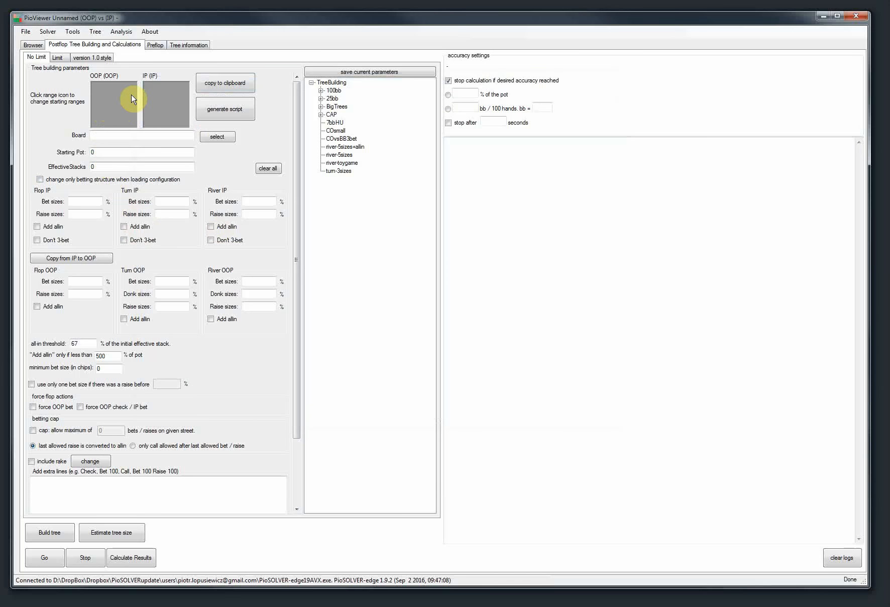
{"action": "left_click", "coordinate": [158, 103]}
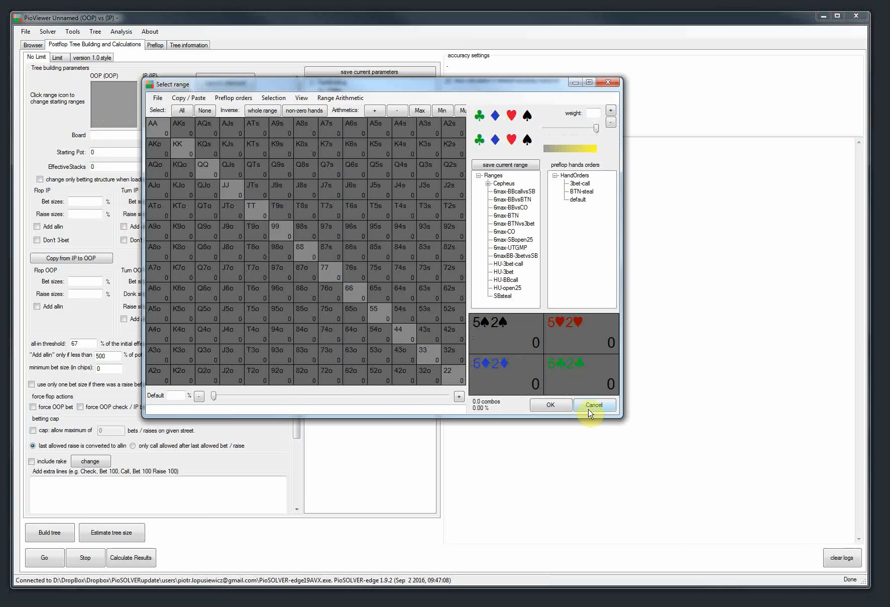
{"action": "left_click", "coordinate": [594, 405]}
Try painting hands such as T9s, T7s, J6s and 73o into the IP range at full weight, and further hands at weight 0.5
{"action": "left_click", "coordinate": [160, 104]}
{"action": "left_click", "coordinate": [277, 210]}
{"action": "left_click", "coordinate": [329, 202]}
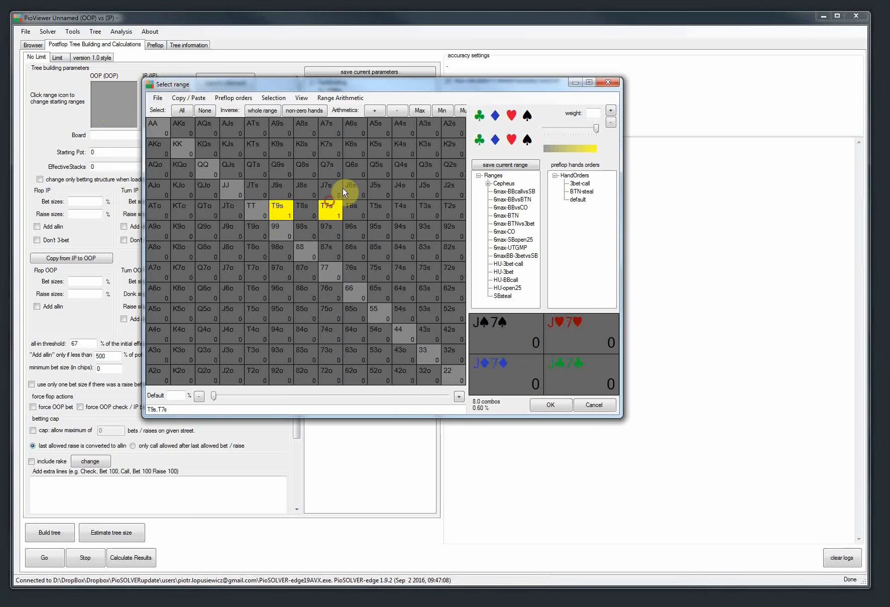
{"action": "left_click", "coordinate": [347, 189]}
{"action": "left_click", "coordinate": [330, 354]}
{"action": "mouse_move", "coordinate": [207, 249]}
{"action": "left_mouse_down"}
{"action": "mouse_move", "coordinate": [269, 281]}
{"action": "mouse_move", "coordinate": [230, 189]}
{"action": "mouse_move", "coordinate": [208, 294]}
{"action": "left_mouse_up"}
{"action": "left_click_drag", "start_coordinate": [304, 169], "coordinate": [280, 168]}
{"action": "left_click_drag", "start_coordinate": [594, 132], "coordinate": [570, 129]}
{"action": "mouse_move", "coordinate": [355, 133]}
{"action": "left_mouse_down"}
{"action": "mouse_move", "coordinate": [228, 189]}
{"action": "mouse_move", "coordinate": [204, 230]}
{"action": "left_mouse_up"}
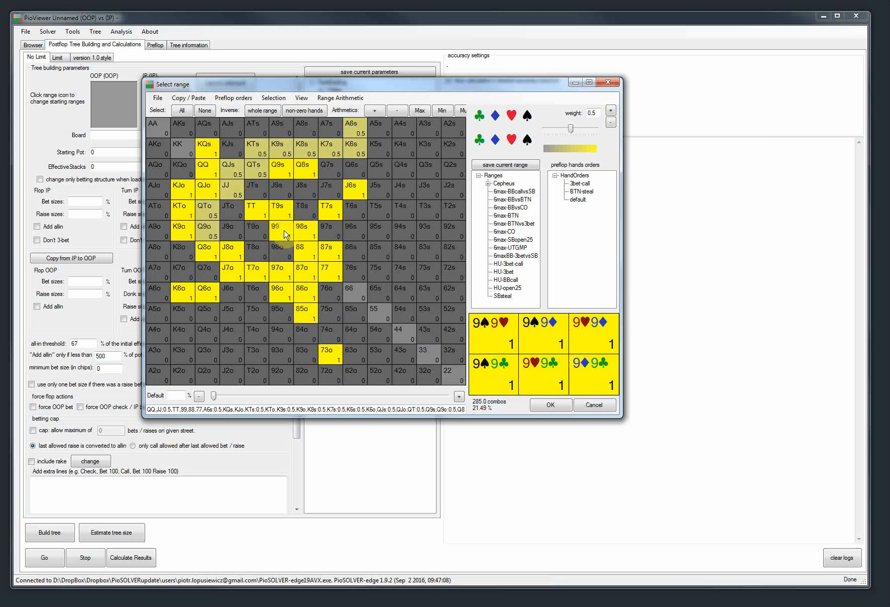
Preview saved ranges such as 6max-CO, 6max-BTN and 6max-UTGMP, and apply 6max-BBvsCO as the IP range
{"action": "left_click", "coordinate": [504, 235]}
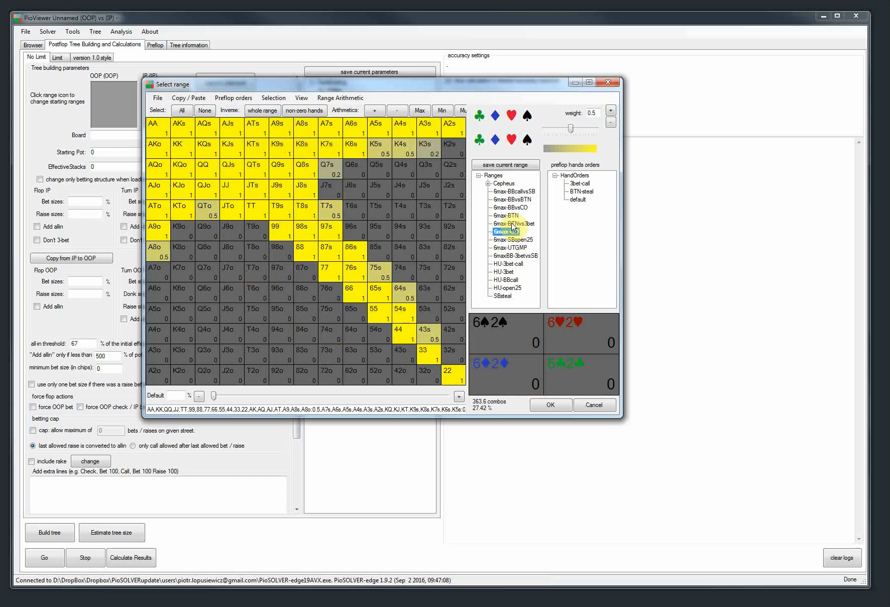
{"action": "left_click", "coordinate": [508, 224]}
{"action": "left_click", "coordinate": [506, 215]}
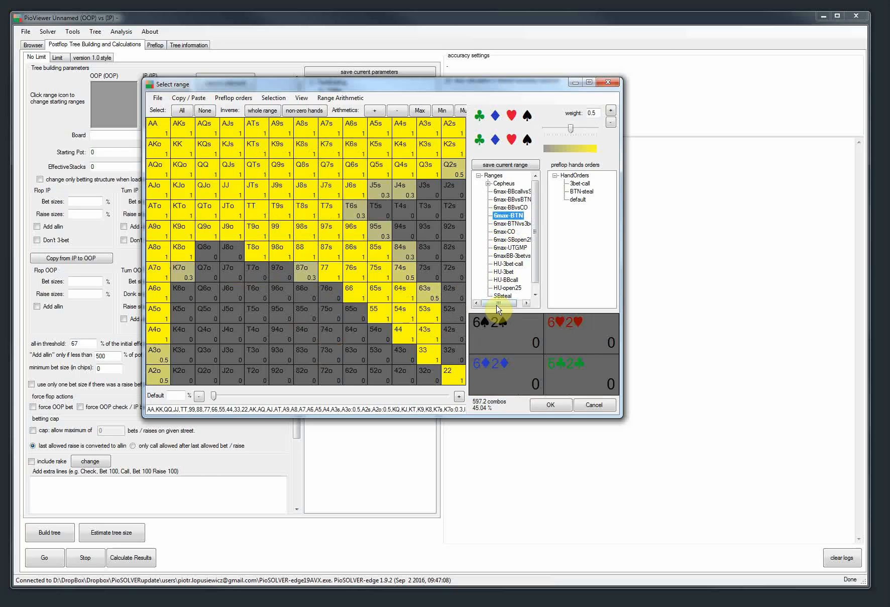
{"action": "left_click", "coordinate": [507, 240]}
{"action": "left_click", "coordinate": [500, 247]}
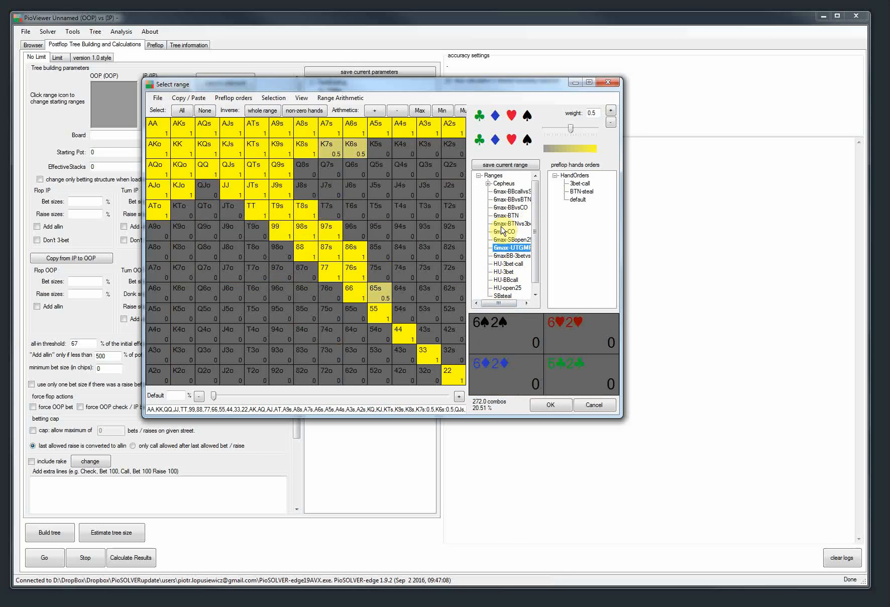
{"action": "left_click", "coordinate": [504, 209]}
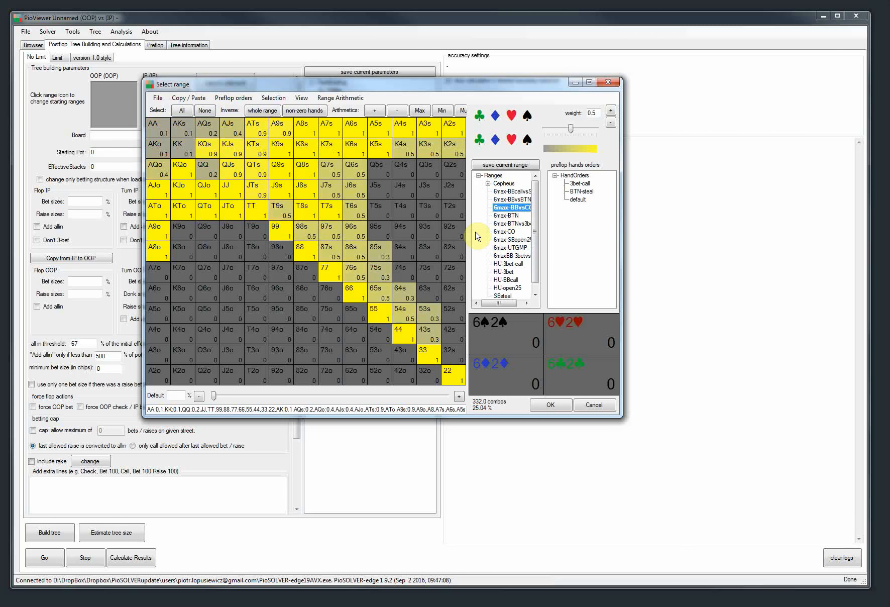
{"action": "left_click", "coordinate": [564, 402]}
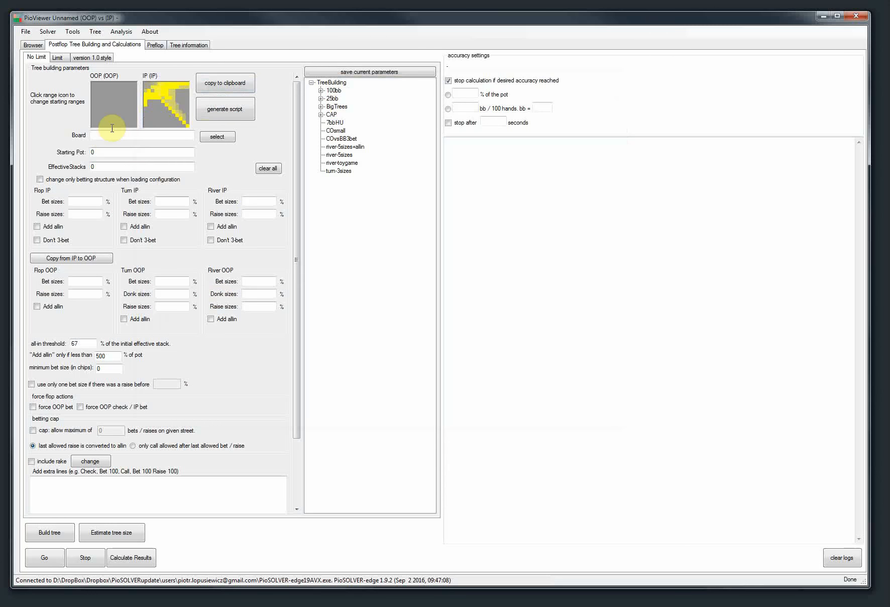
Assign the saved range 6max-BTN to the IP player and 6max-BBvsBTN to the OOP player
{"action": "left_click", "coordinate": [168, 103]}
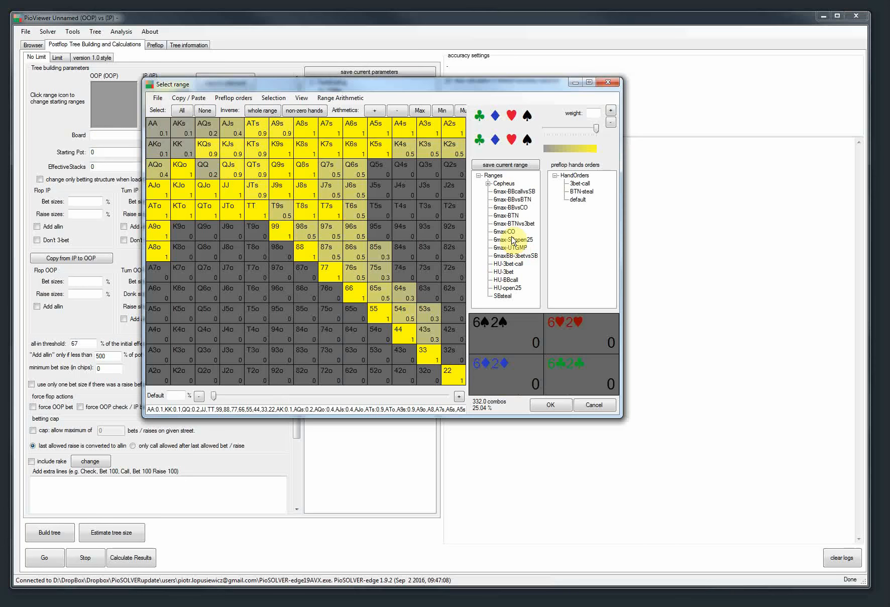
{"action": "left_click", "coordinate": [510, 216]}
{"action": "left_click", "coordinate": [559, 403]}
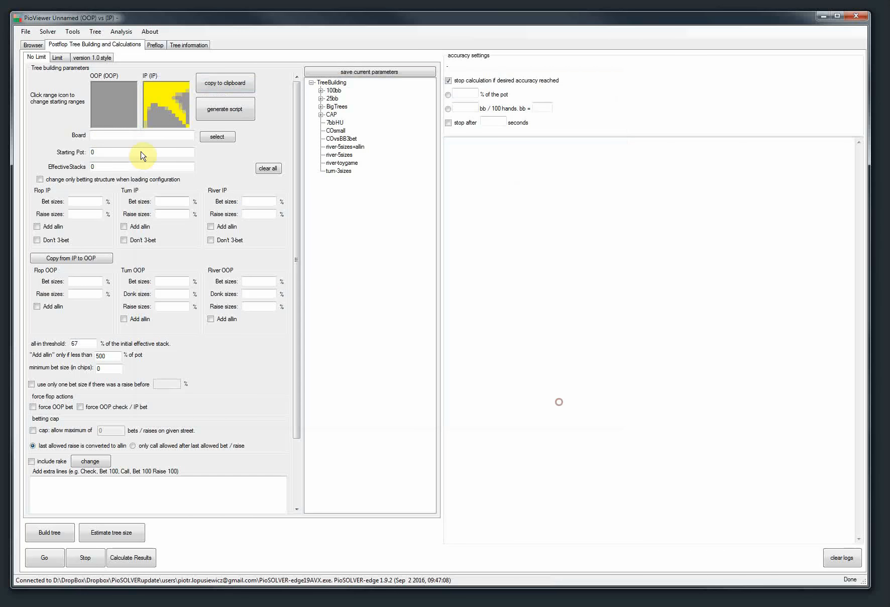
{"action": "left_click", "coordinate": [115, 106]}
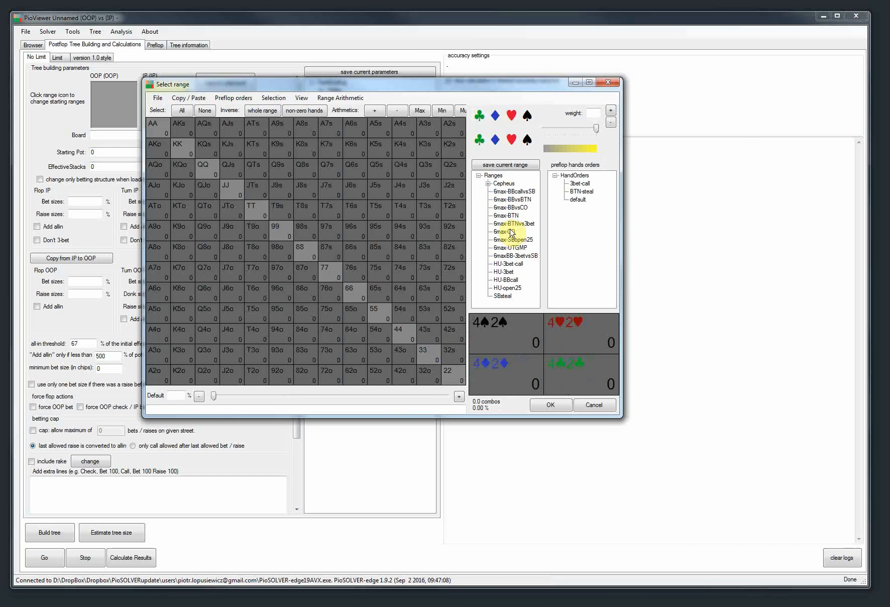
{"action": "left_click", "coordinate": [509, 200]}
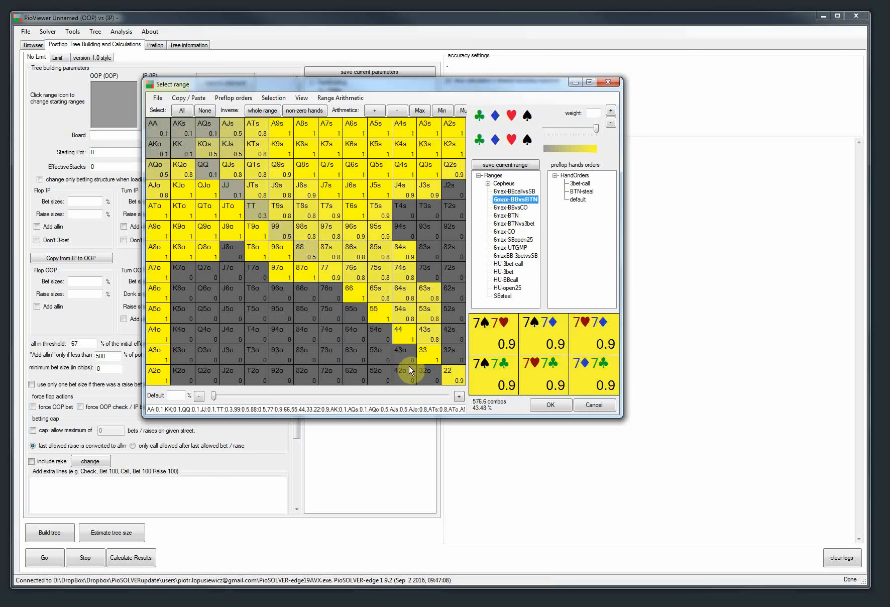
{"action": "left_click", "coordinate": [552, 406]}
Choose the flop board Js 8h 5d from the card selection
{"action": "left_click", "coordinate": [217, 136]}
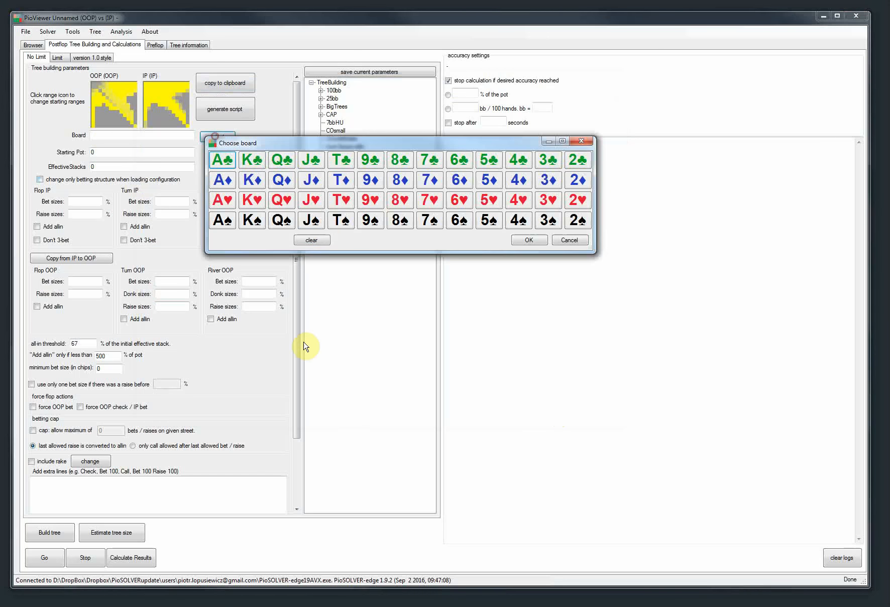
{"action": "left_click", "coordinate": [310, 220]}
{"action": "left_click", "coordinate": [400, 201]}
{"action": "left_click", "coordinate": [488, 180]}
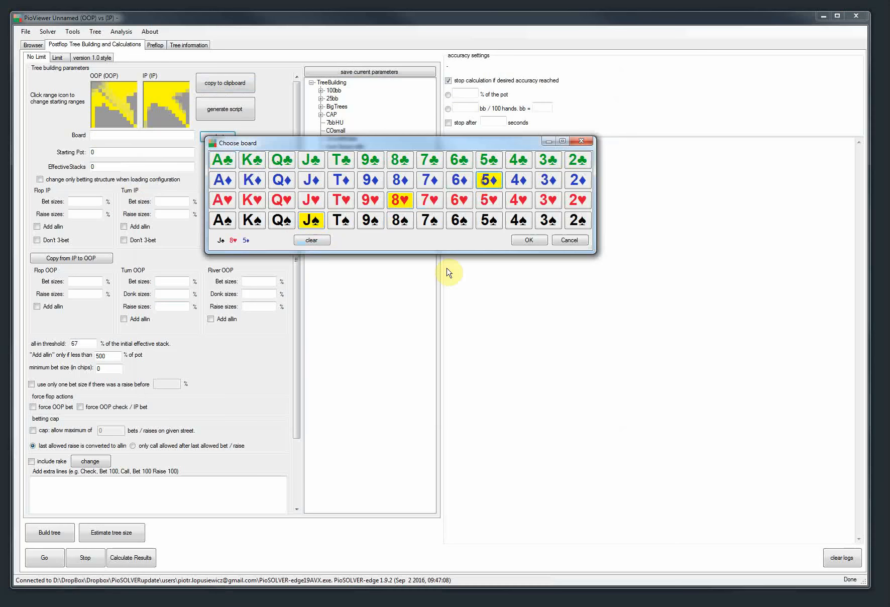
{"action": "left_click", "coordinate": [529, 240]}
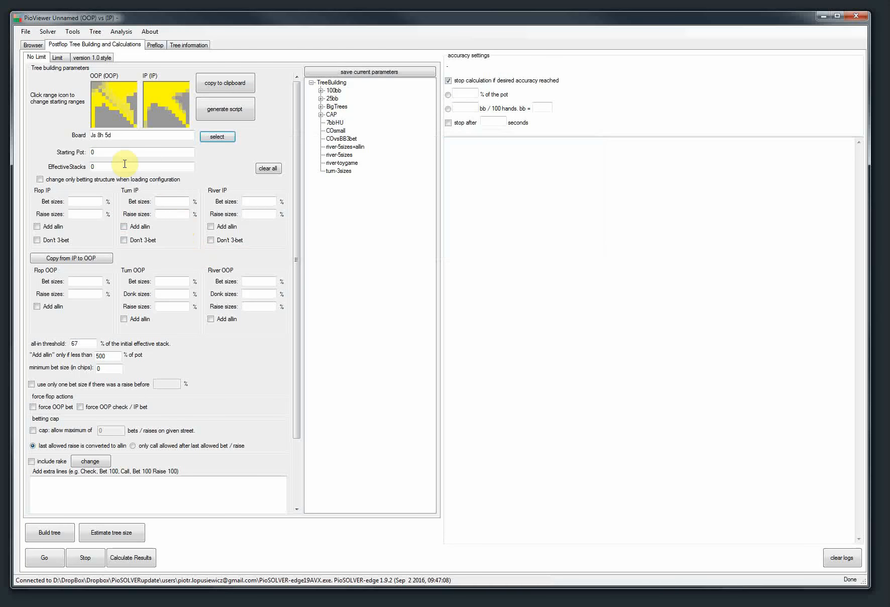
Set the starting pot to 55 and the effective stacks to 975
{"action": "left_click_drag", "start_coordinate": [111, 154], "coordinate": [76, 155]}
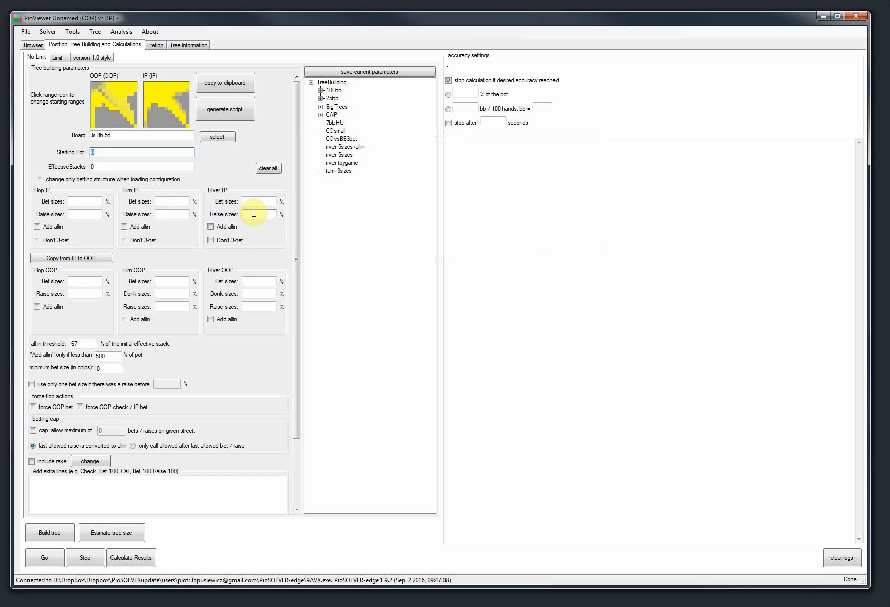
{"action": "type", "text": "55"}
{"action": "double_click", "coordinate": [111, 165]}
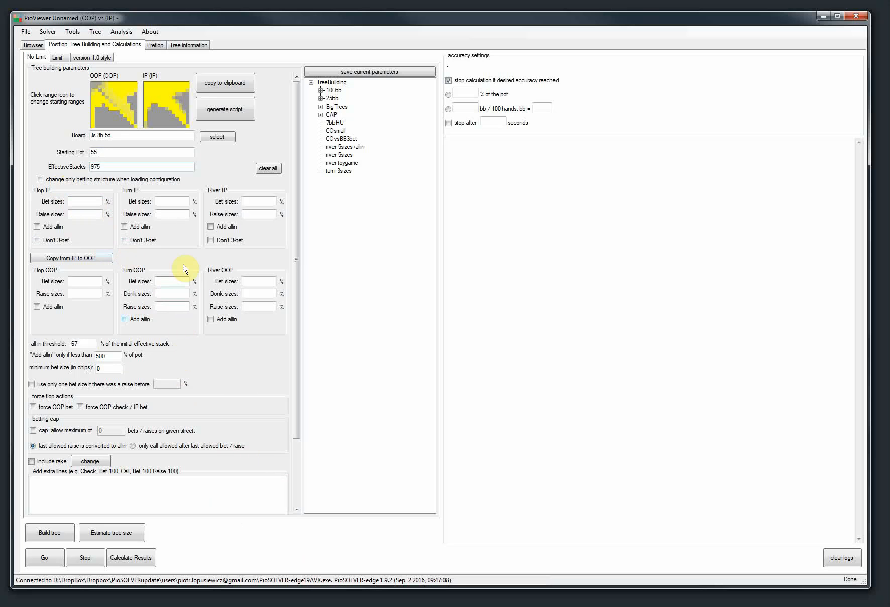
Try several saved tree configurations, including river-toygame, river-5sizes+allin, COsmall and 7bbHU, ending with river-5sizes
{"action": "left_click", "coordinate": [340, 163]}
{"action": "left_click", "coordinate": [344, 146]}
{"action": "left_click", "coordinate": [335, 130]}
{"action": "left_click", "coordinate": [335, 122]}
{"action": "left_click", "coordinate": [339, 155]}
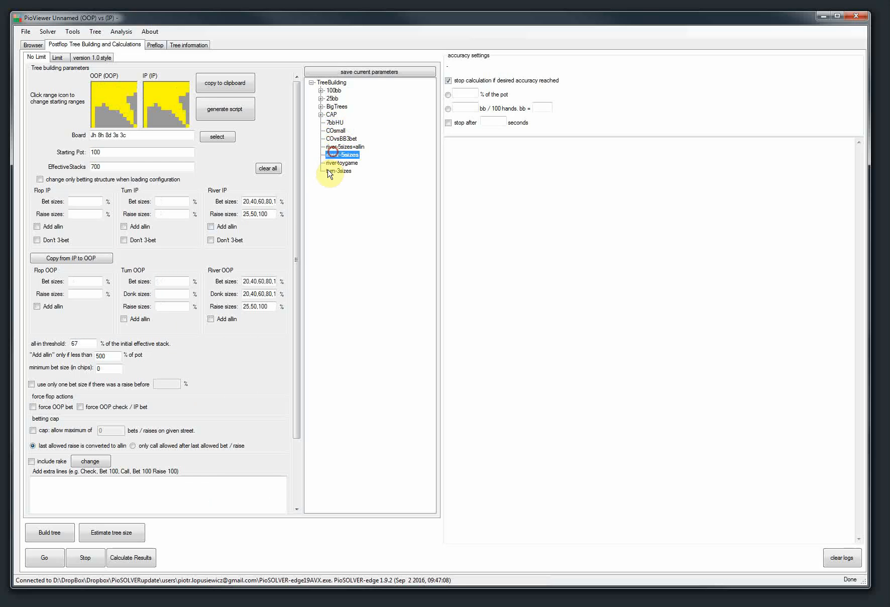
Load the saved tree configuration 6maxBTNvsBB-3bet from the 100bb group
{"action": "left_click", "coordinate": [320, 91]}
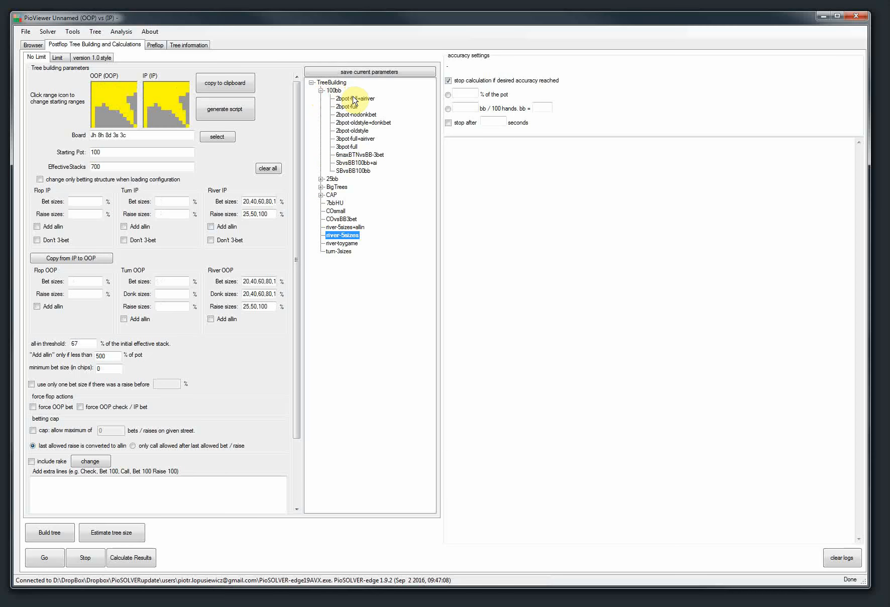
{"action": "left_click", "coordinate": [361, 155]}
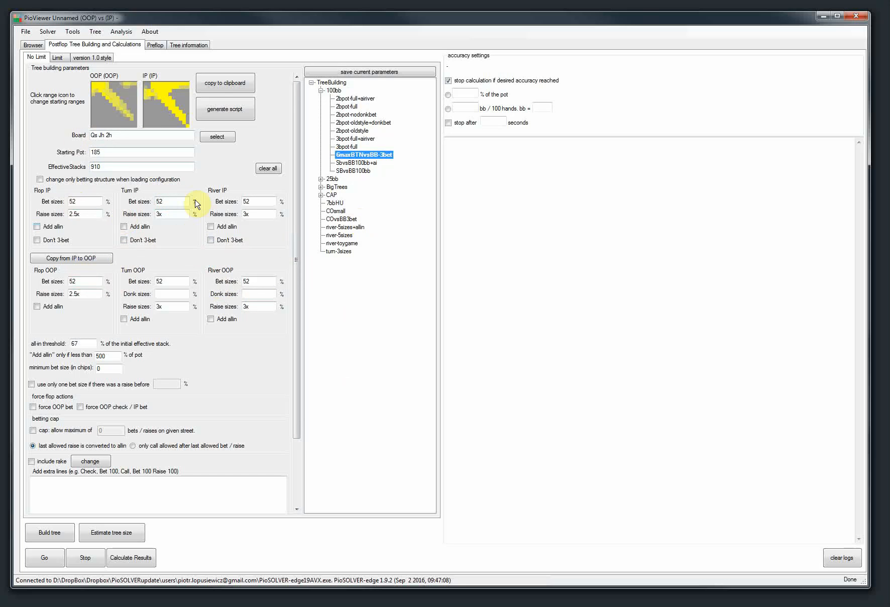
Review the loaded board, starting pot, effective stacks and the IP bet sizes for flop and turn
{"action": "left_click", "coordinate": [130, 134]}
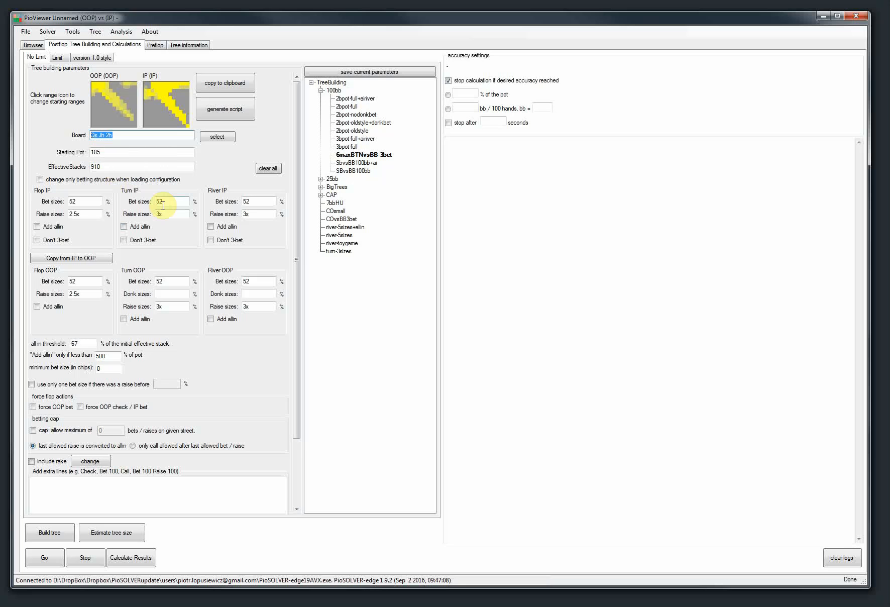
{"action": "left_click_drag", "start_coordinate": [112, 151], "coordinate": [94, 152]}
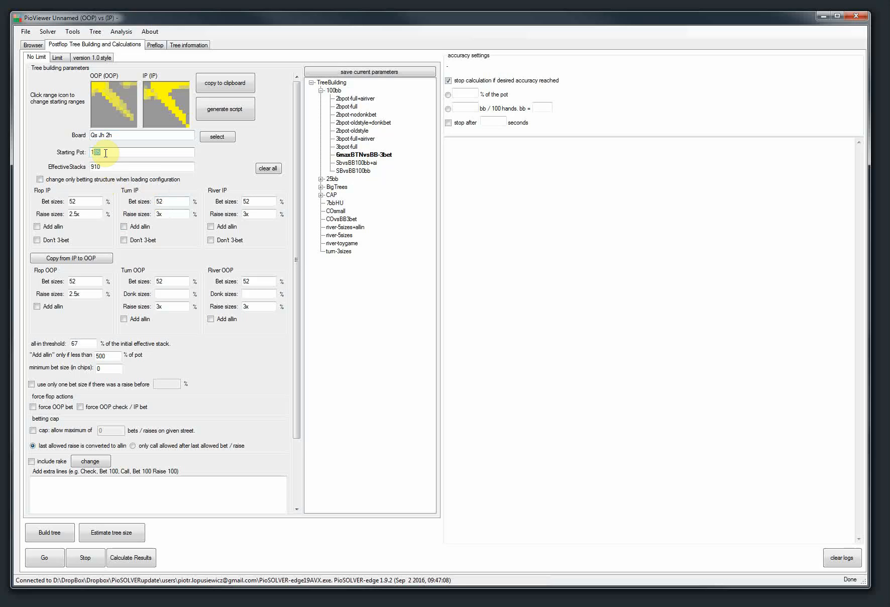
{"action": "left_click_drag", "start_coordinate": [110, 166], "coordinate": [81, 183]}
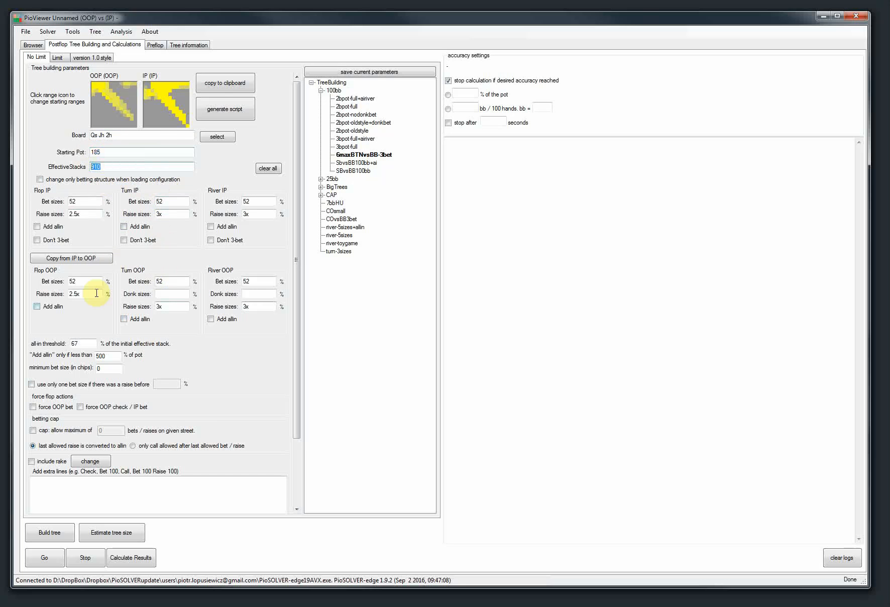
{"action": "double_click", "coordinate": [90, 201]}
{"action": "double_click", "coordinate": [172, 200]}
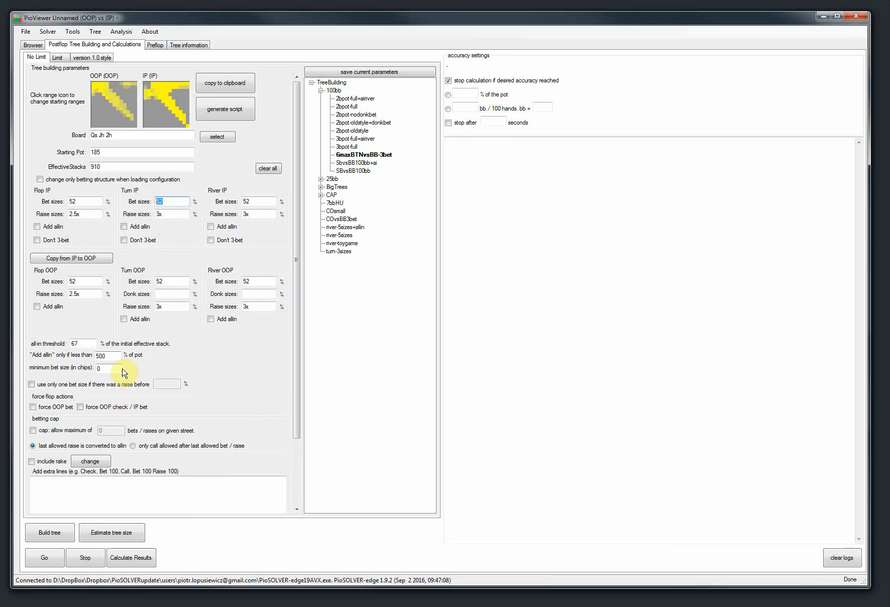
Build the tree and check the solver process's memory use in Windows Task Manager
{"action": "left_click", "coordinate": [49, 531]}
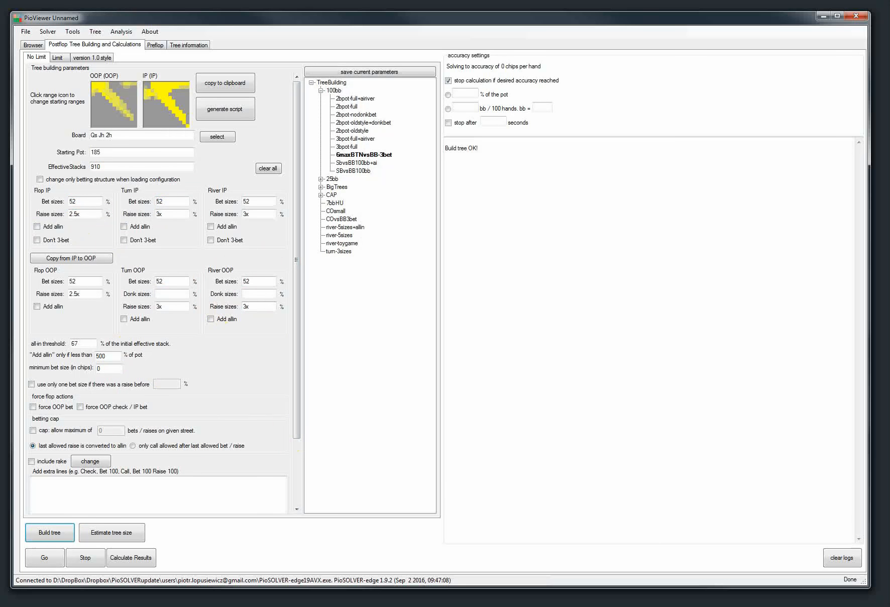
{"action": "key", "text": "ctrl+shift+Escape"}
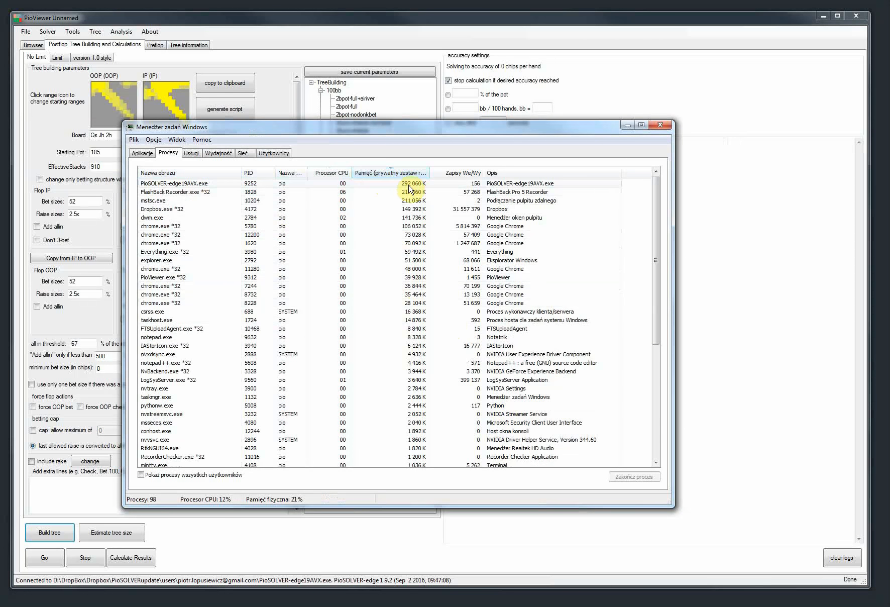
{"action": "left_click", "coordinate": [627, 126]}
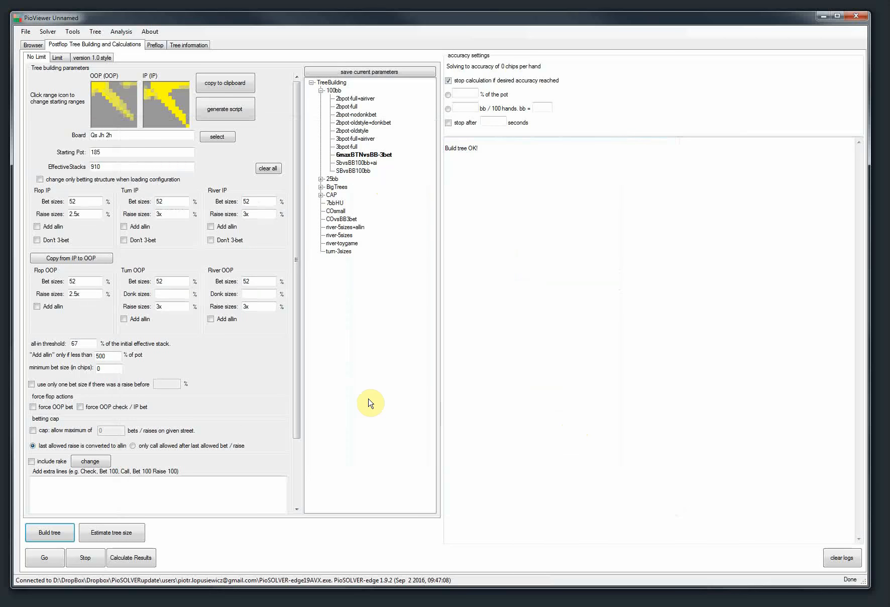
Estimate the tree size against the available memory and dismiss the report
{"action": "left_click", "coordinate": [125, 532]}
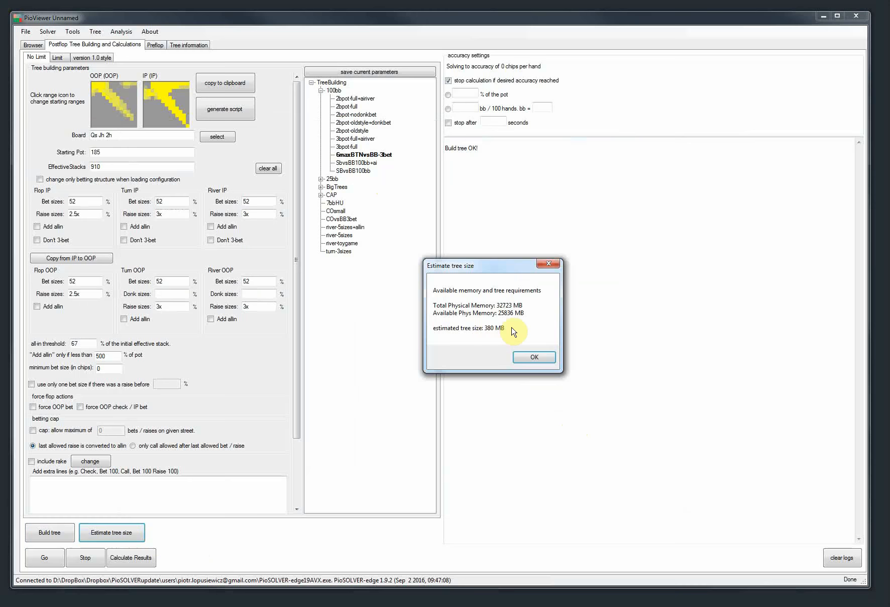
{"action": "left_click", "coordinate": [550, 265]}
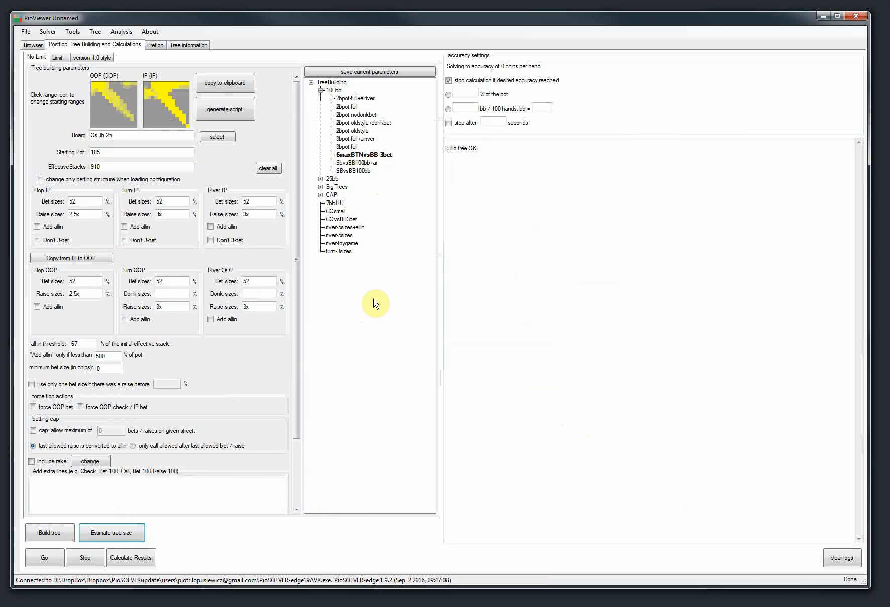
Open the built tree in the browser view to see the root decision of the OOP player
{"action": "left_click", "coordinate": [31, 44]}
{"action": "left_click", "coordinate": [75, 44]}
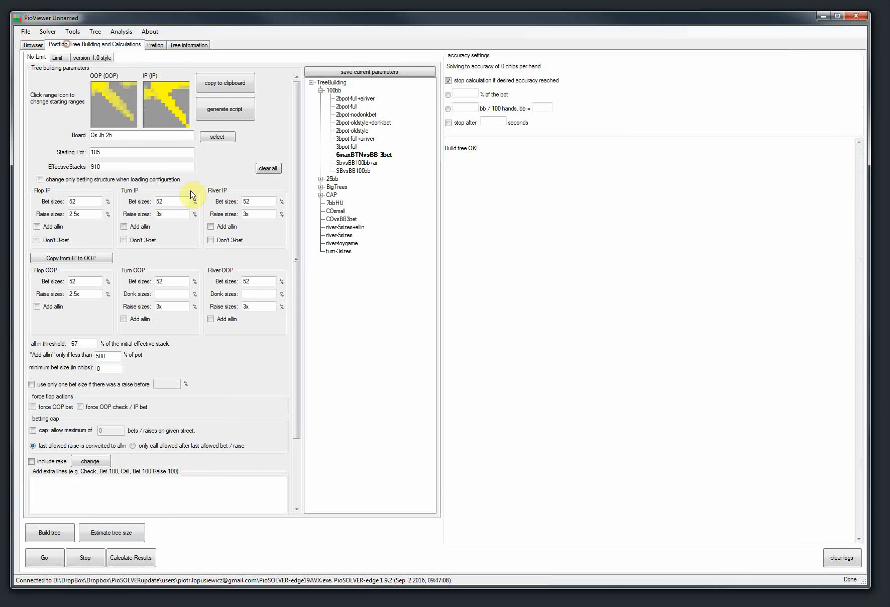
{"action": "left_click", "coordinate": [32, 45]}
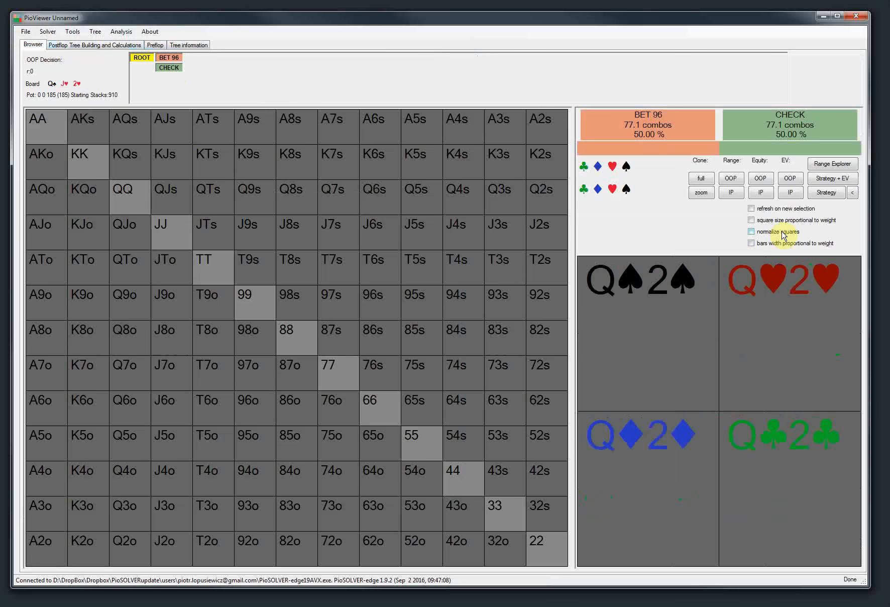
Display the unsolved strategy for OOP at the root and for IP facing BET 96, and return to the root
{"action": "left_click", "coordinate": [826, 193]}
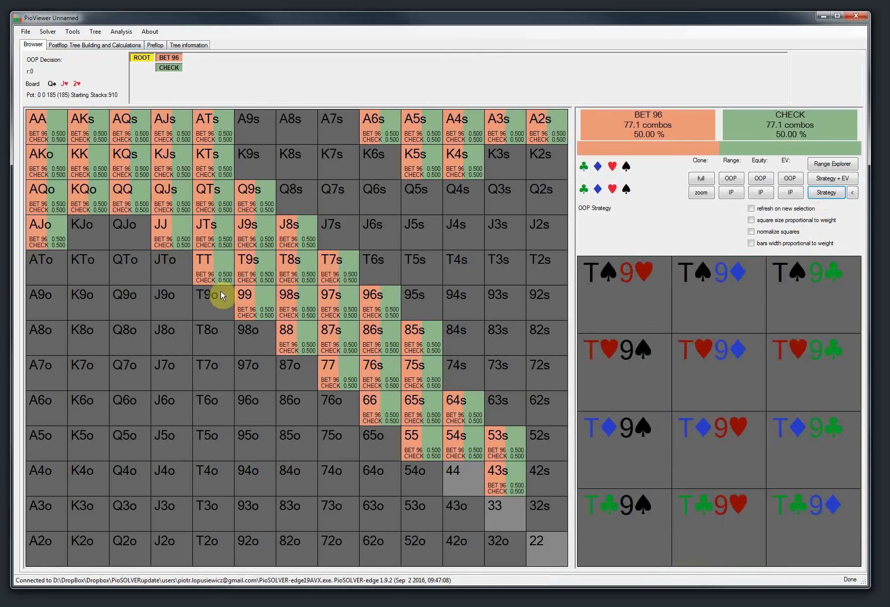
{"action": "left_click", "coordinate": [170, 57]}
{"action": "left_click", "coordinate": [826, 193]}
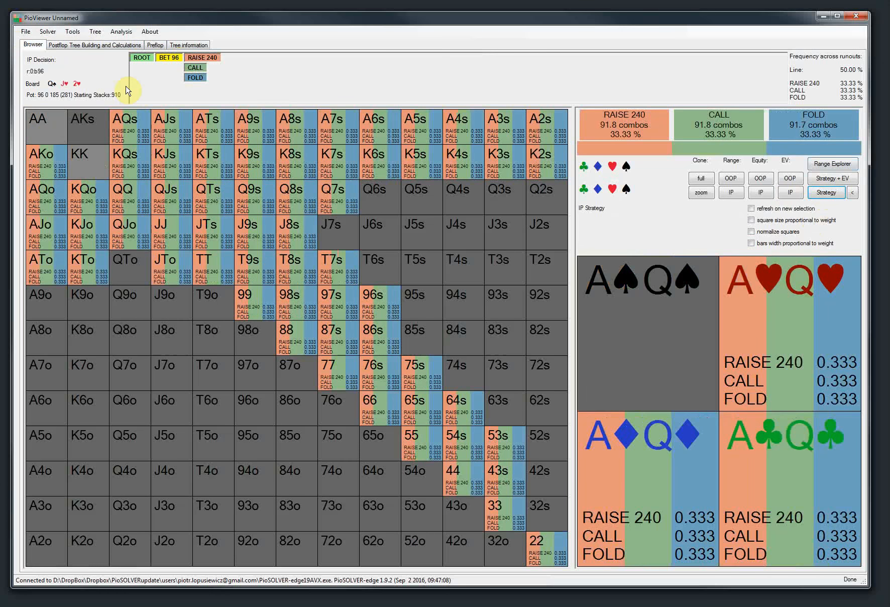
{"action": "left_click", "coordinate": [141, 57]}
Start solving the built tree and check the solver process's CPU and memory use in Windows Task Manager
{"action": "left_click", "coordinate": [56, 45]}
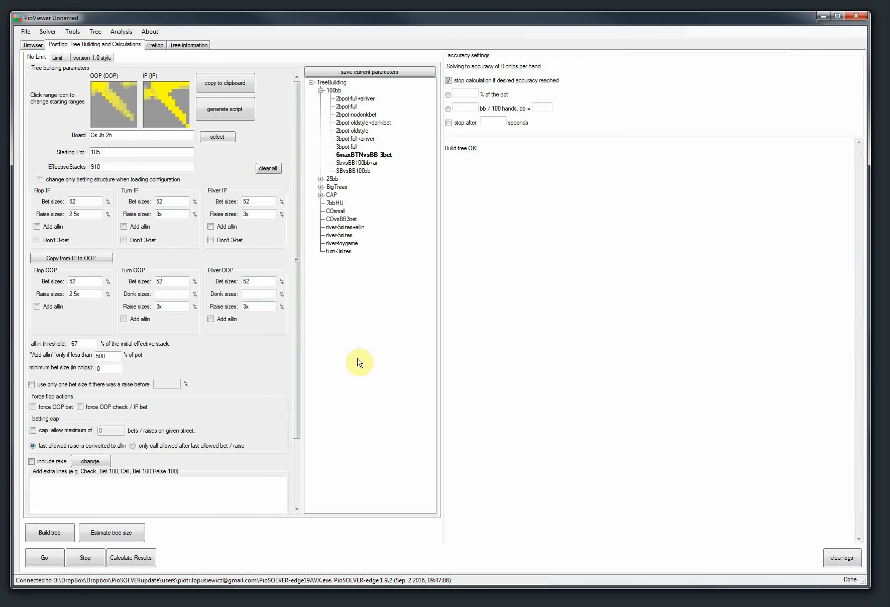
{"action": "left_click", "coordinate": [39, 558]}
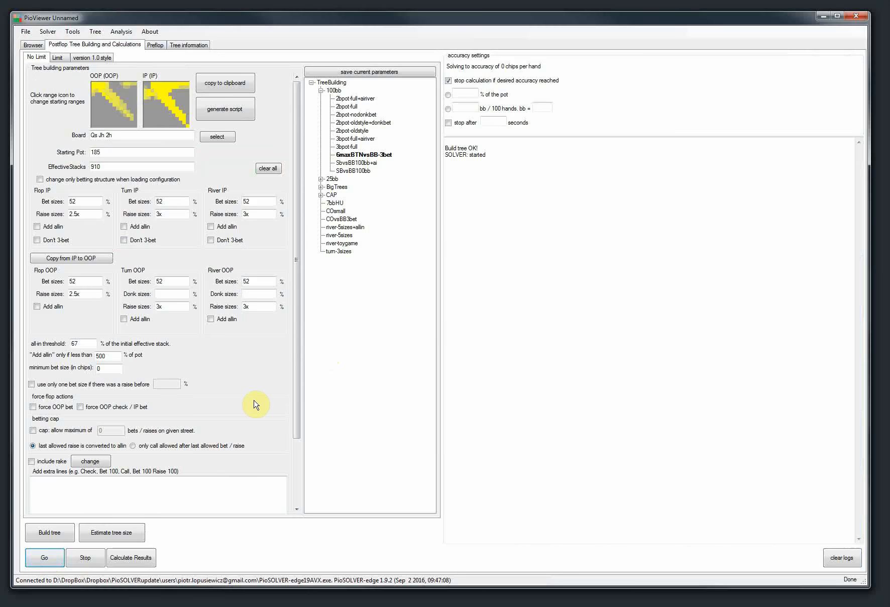
{"action": "key", "text": "ctrl+shift+Escape"}
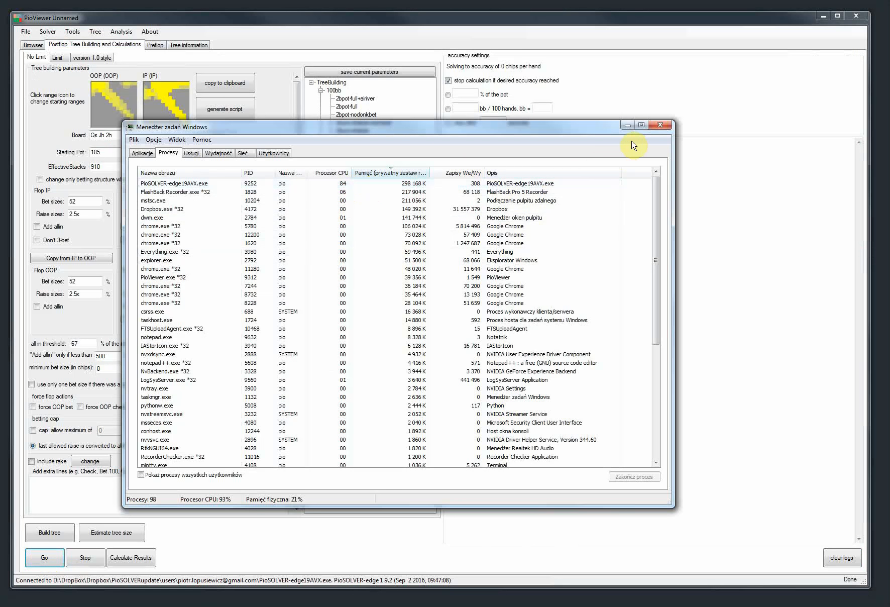
{"action": "left_click", "coordinate": [627, 124]}
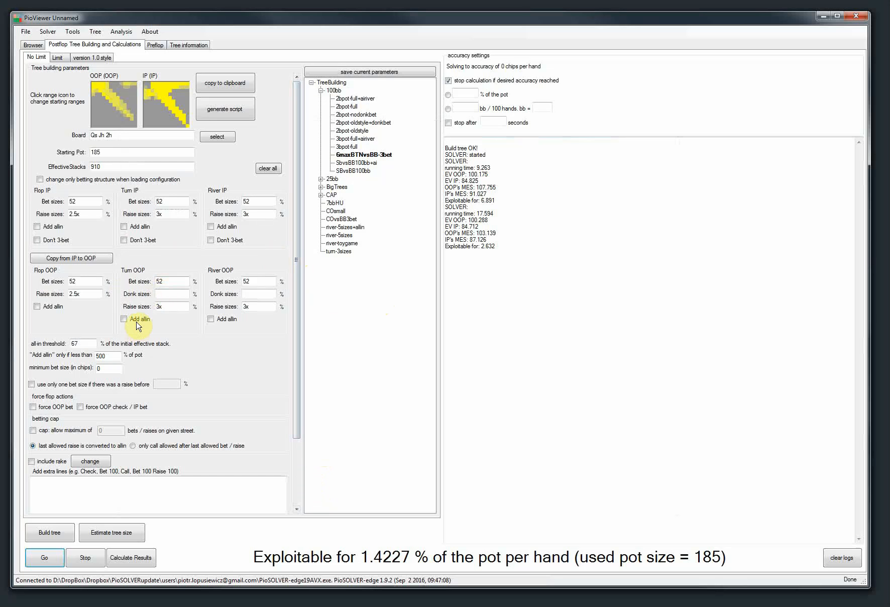
Review the flop IP raise size, the add-allin limit, the all-in threshold and the fields for extra and removed lines
{"action": "double_click", "coordinate": [91, 214]}
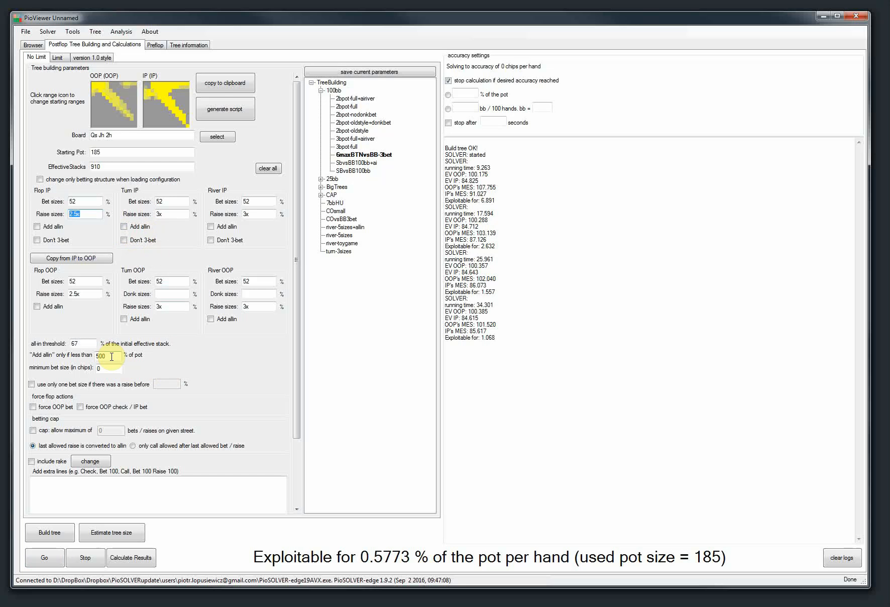
{"action": "double_click", "coordinate": [112, 357]}
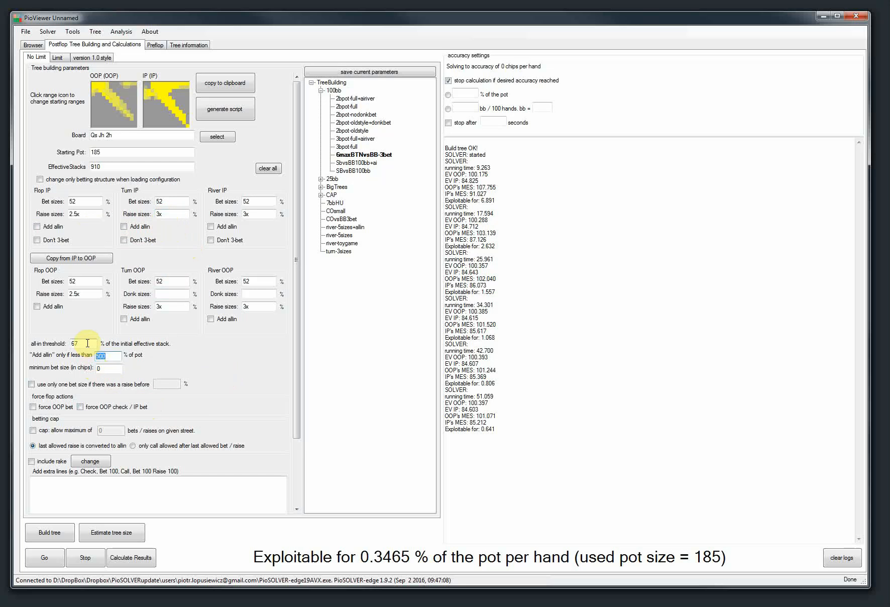
{"action": "double_click", "coordinate": [82, 345]}
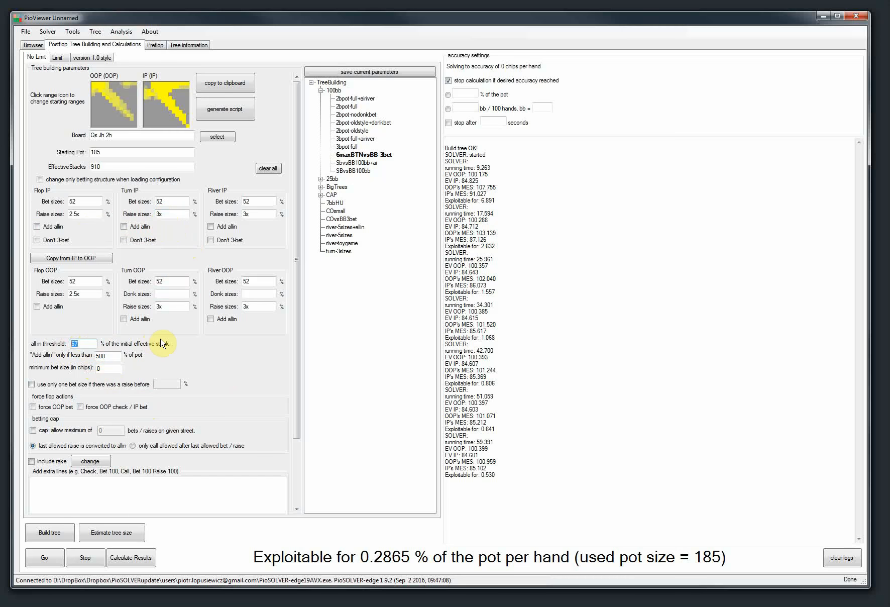
{"action": "left_click_drag", "start_coordinate": [298, 328], "coordinate": [298, 393]}
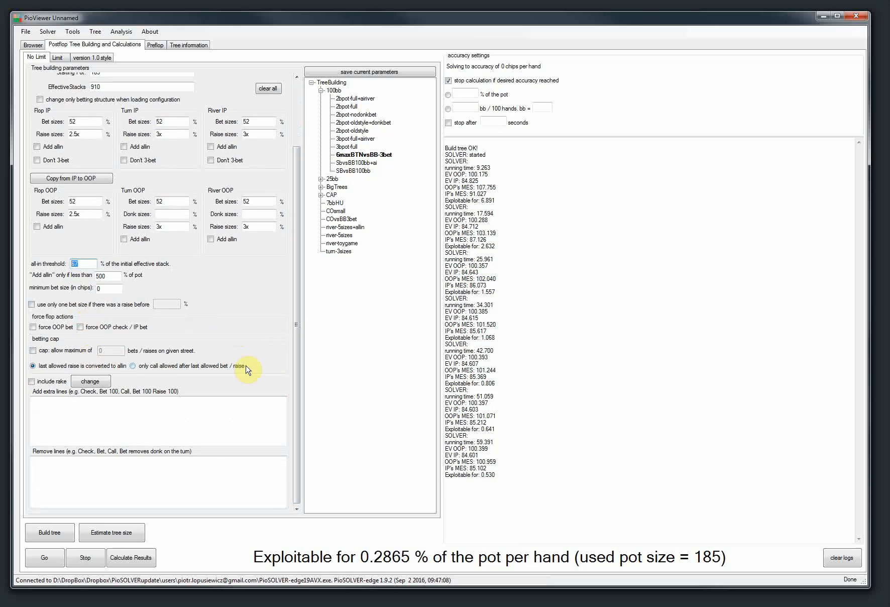
{"action": "left_click_drag", "start_coordinate": [294, 328], "coordinate": [298, 397]}
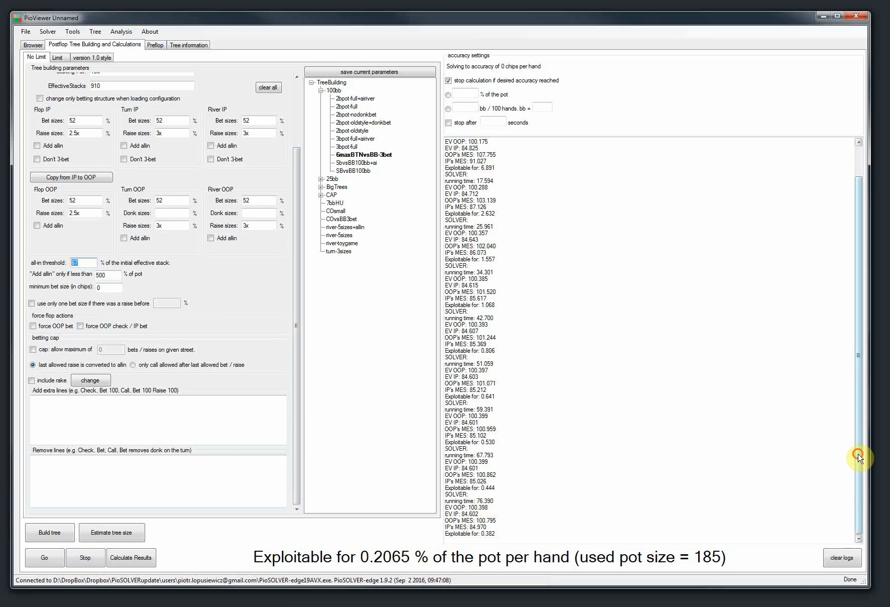
Examine one progress report in the solver log, from its running time to its exploitability
{"action": "left_click_drag", "start_coordinate": [860, 512], "coordinate": [869, 389]}
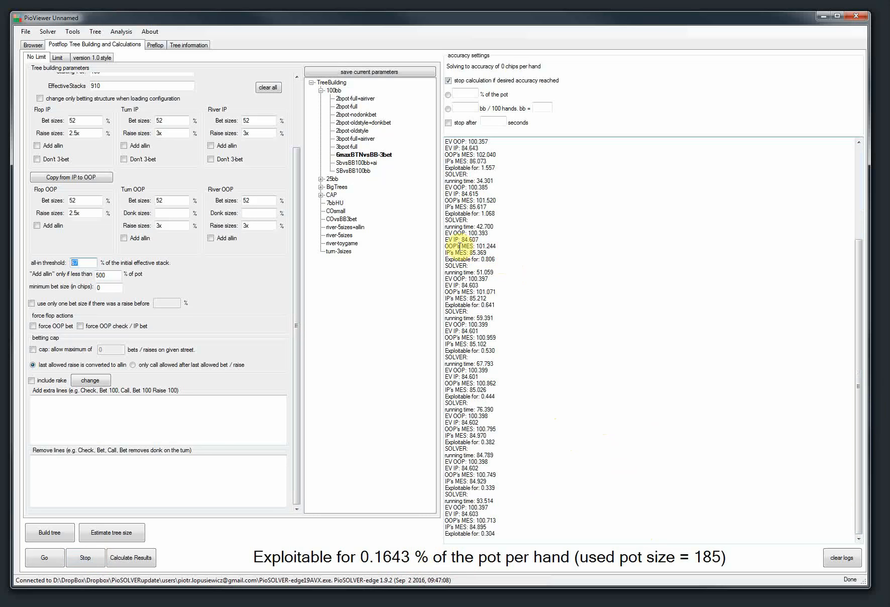
{"action": "left_click", "coordinate": [446, 231]}
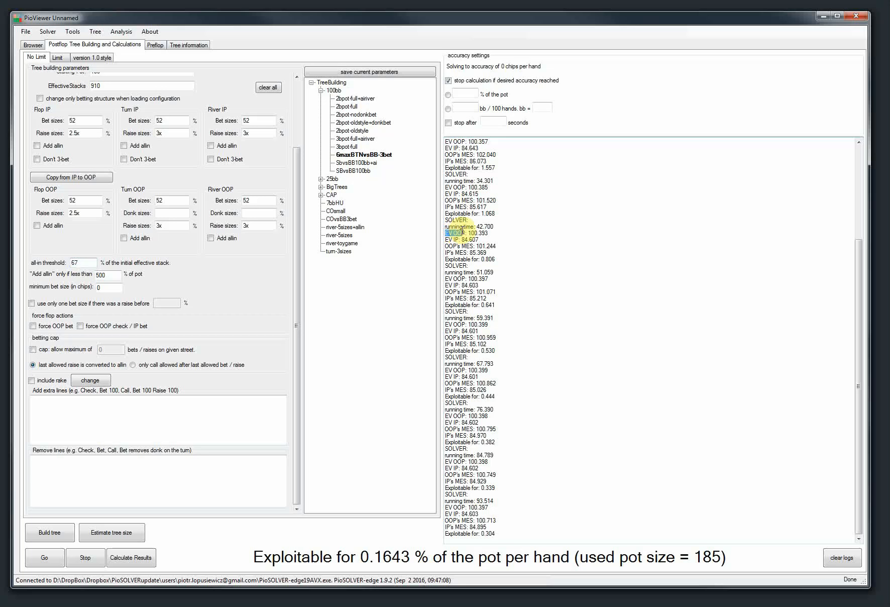
{"action": "left_click_drag", "start_coordinate": [446, 226], "coordinate": [506, 260]}
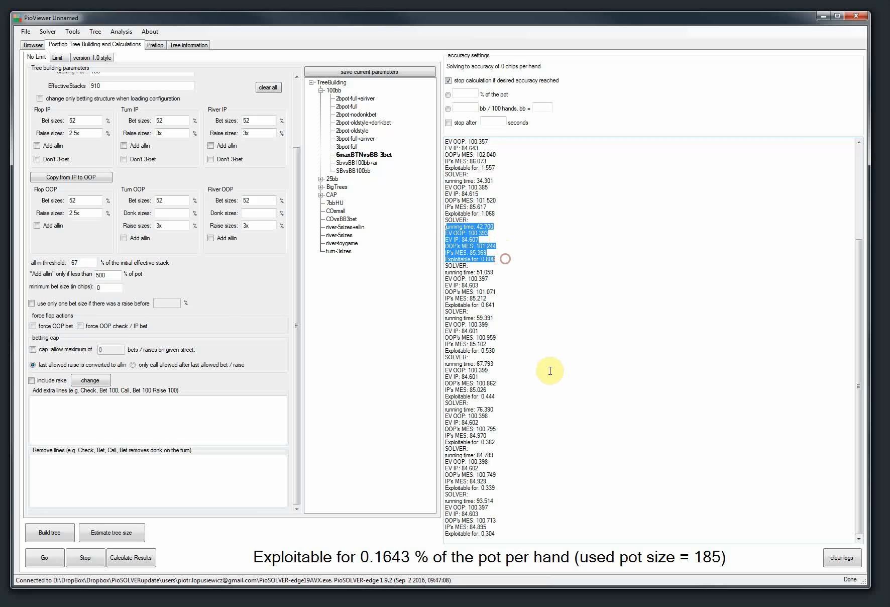
{"action": "left_click", "coordinate": [855, 388]}
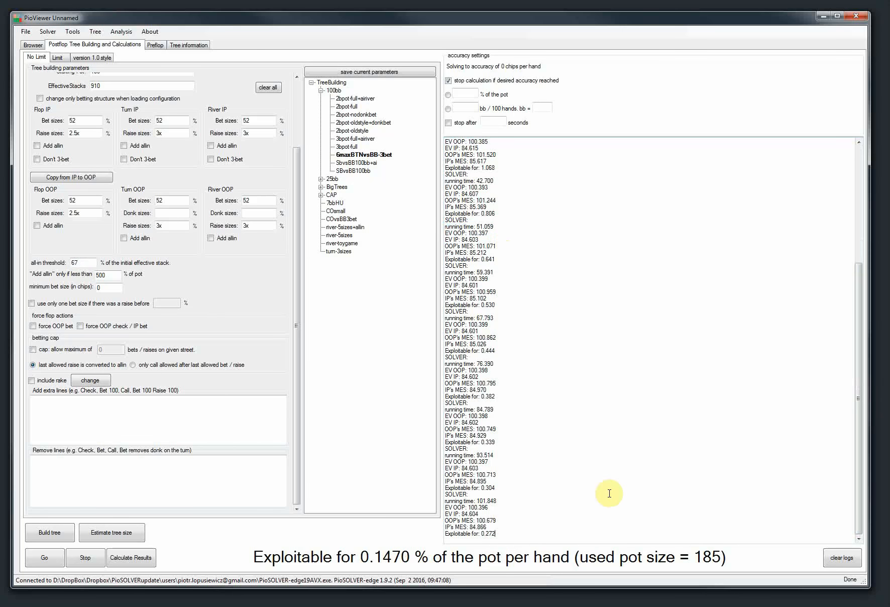
Stop the solver and calculate the results for the current solution
{"action": "left_click", "coordinate": [84, 563]}
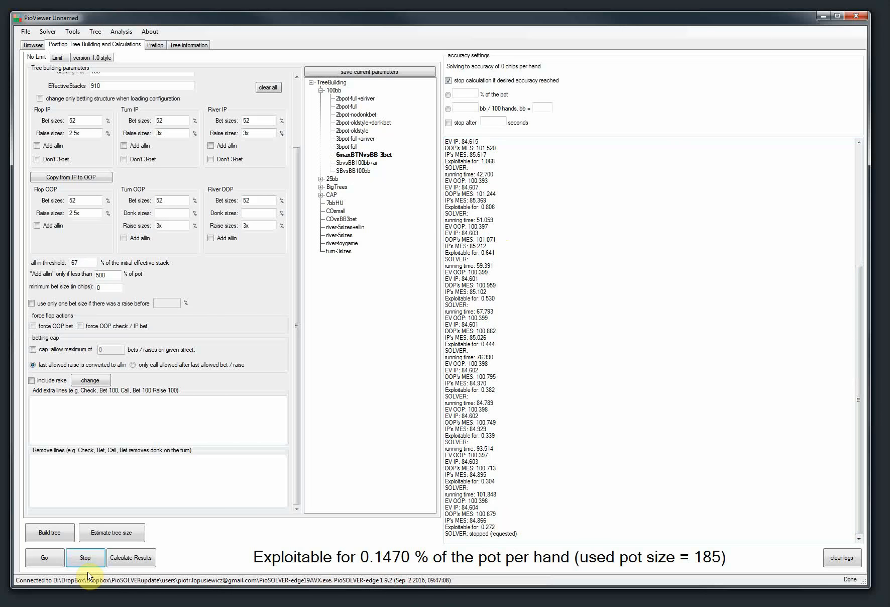
{"action": "left_click", "coordinate": [120, 563]}
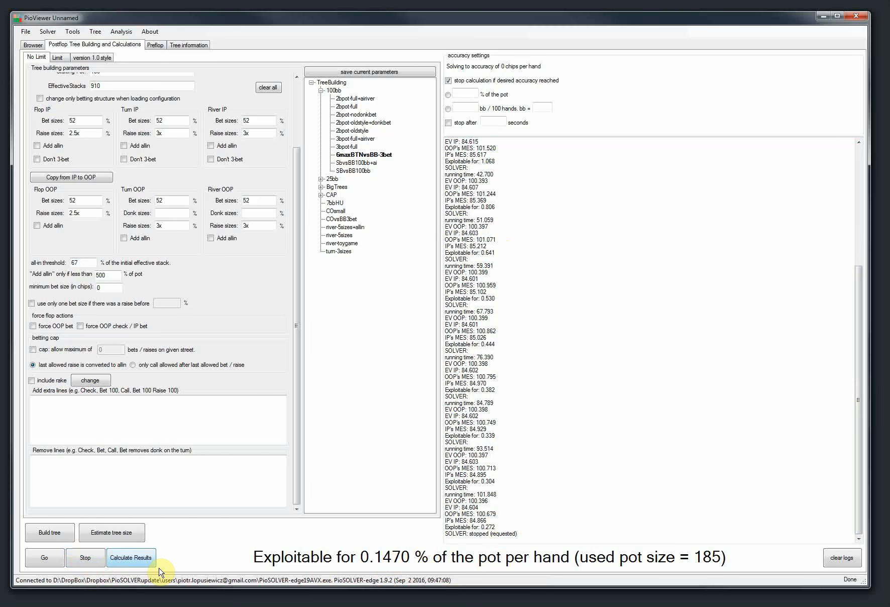
{"action": "left_click_drag", "start_coordinate": [509, 530], "coordinate": [442, 506]}
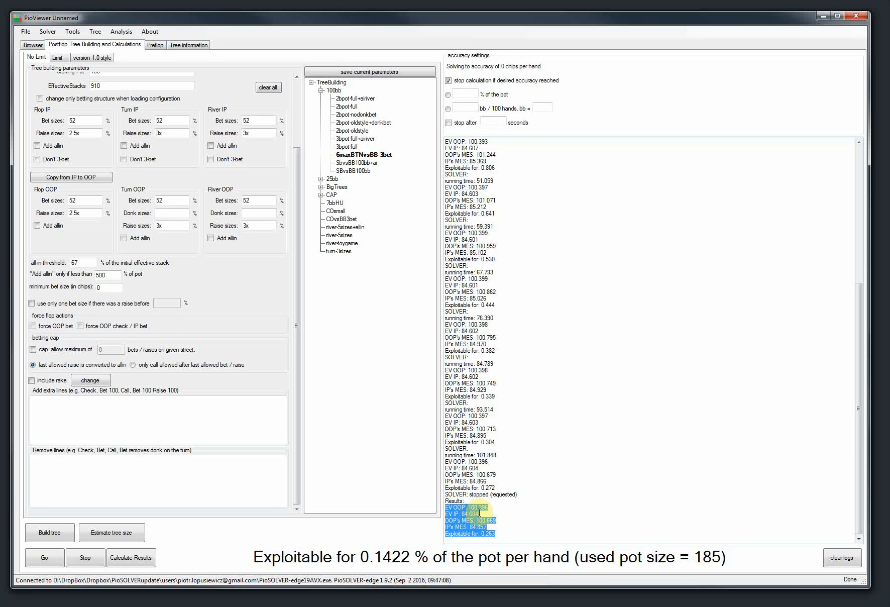
Compare the OOP and IP EV figures with the MES figures in the calculated results
{"action": "left_click", "coordinate": [860, 444]}
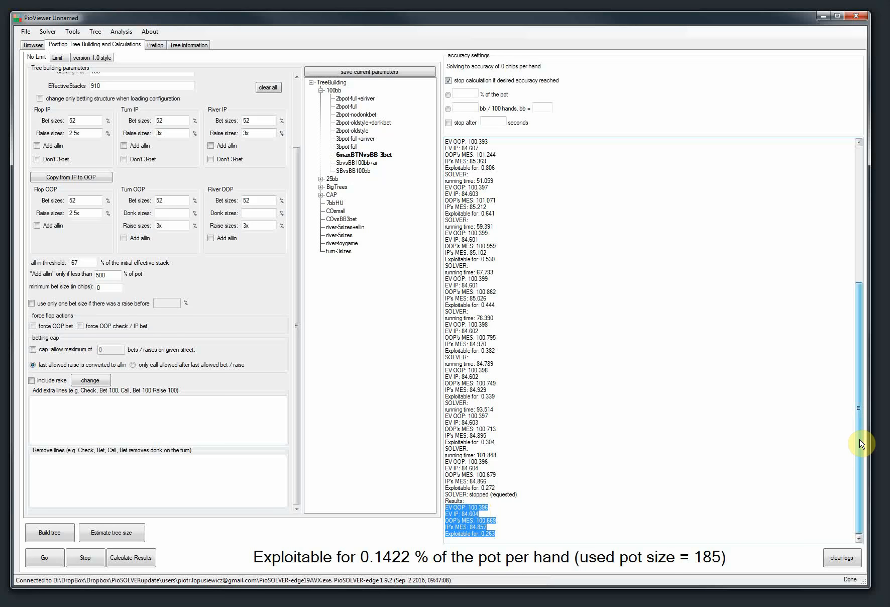
{"action": "left_click_drag", "start_coordinate": [860, 444], "coordinate": [324, 269]}
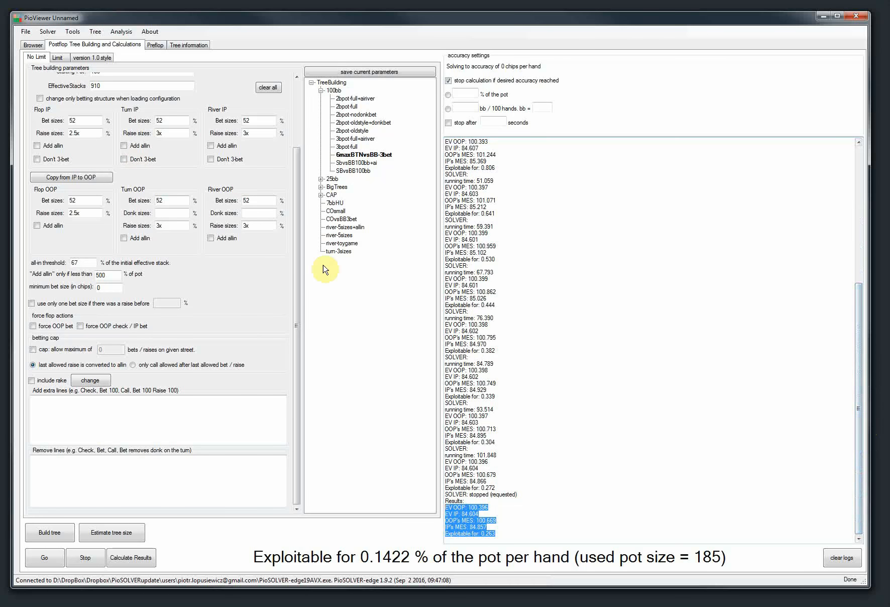
{"action": "scroll", "coordinate": [298, 267], "scroll_direction": "up", "scroll_amount": 3}
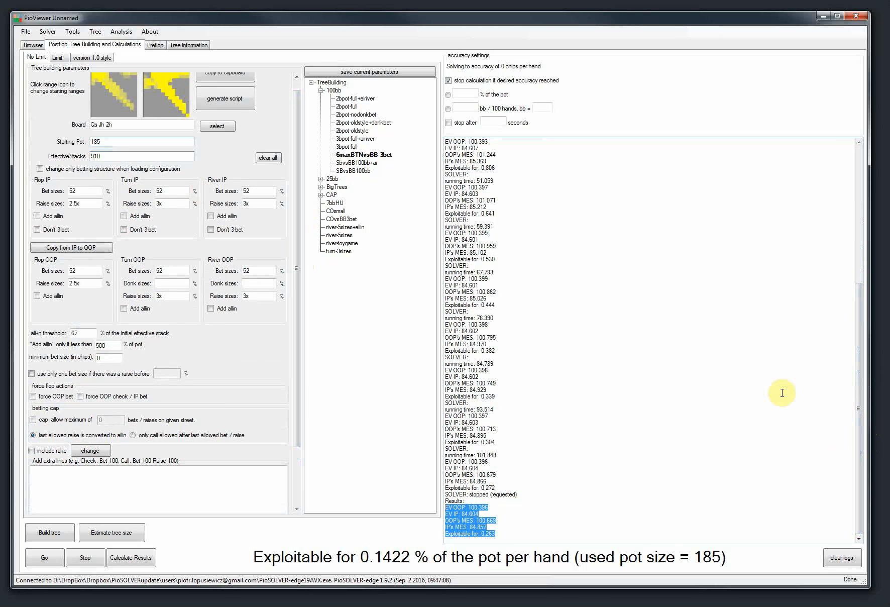
{"action": "left_click_drag", "start_coordinate": [491, 510], "coordinate": [446, 507]}
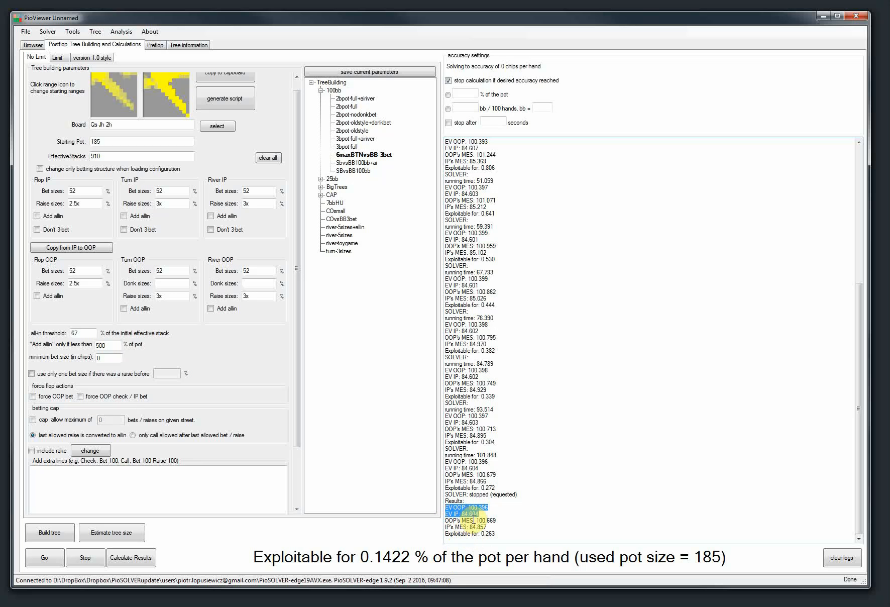
{"action": "mouse_move", "coordinate": [475, 519]}
{"action": "left_mouse_down"}
{"action": "mouse_move", "coordinate": [496, 520]}
{"action": "mouse_move", "coordinate": [489, 520]}
{"action": "left_mouse_up"}
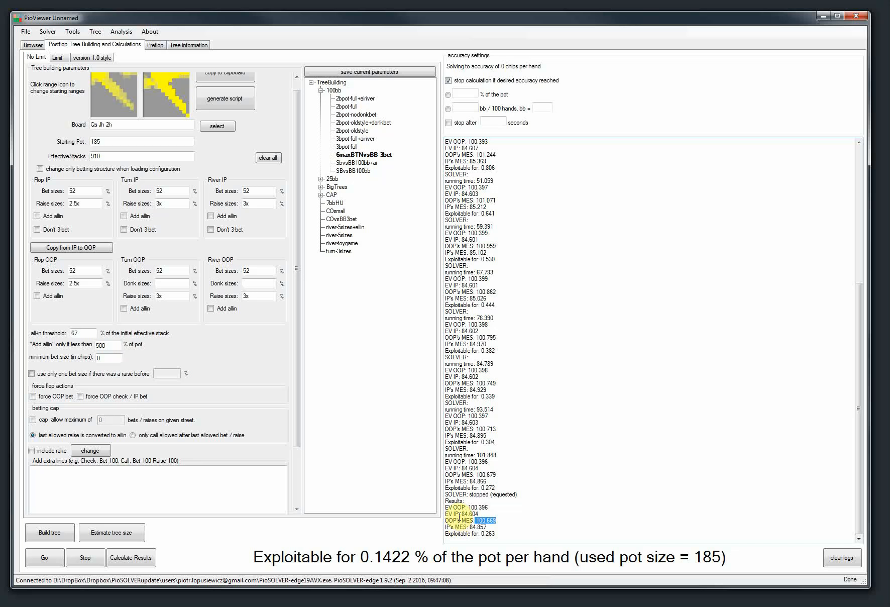
{"action": "left_click_drag", "start_coordinate": [446, 526], "coordinate": [482, 521]}
{"action": "left_click_drag", "start_coordinate": [497, 520], "coordinate": [469, 507]}
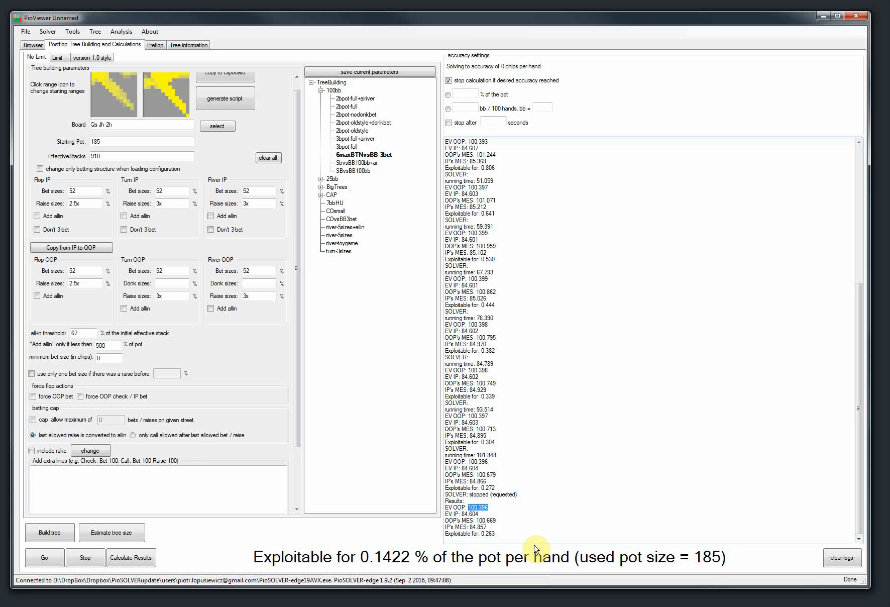
Examine the IP EV and the exploitability figure in the final results of the solver log
{"action": "left_click", "coordinate": [495, 509]}
{"action": "triple_click", "coordinate": [485, 512]}
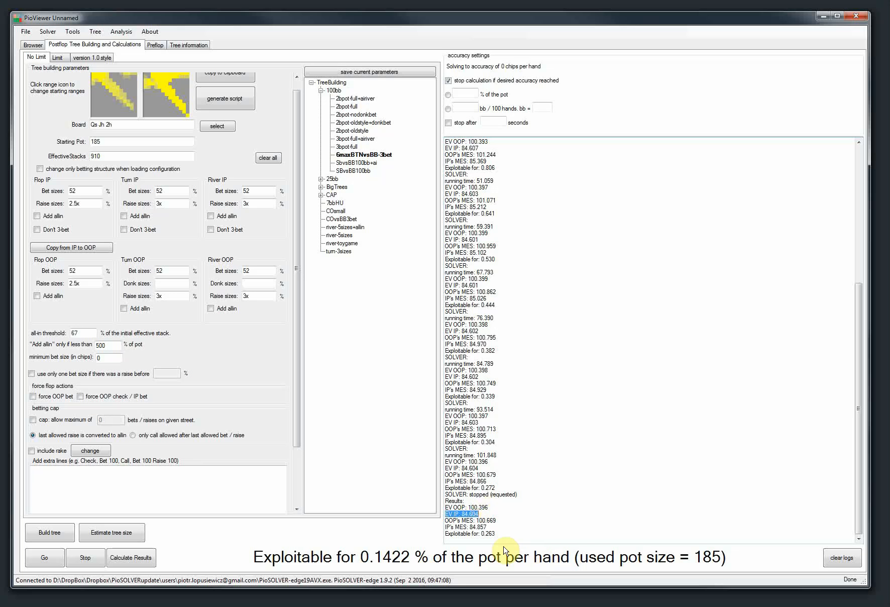
{"action": "mouse_move", "coordinate": [449, 533]}
{"action": "left_mouse_down"}
{"action": "mouse_move", "coordinate": [503, 534]}
{"action": "mouse_move", "coordinate": [444, 534]}
{"action": "left_mouse_up"}
{"action": "left_click", "coordinate": [503, 534]}
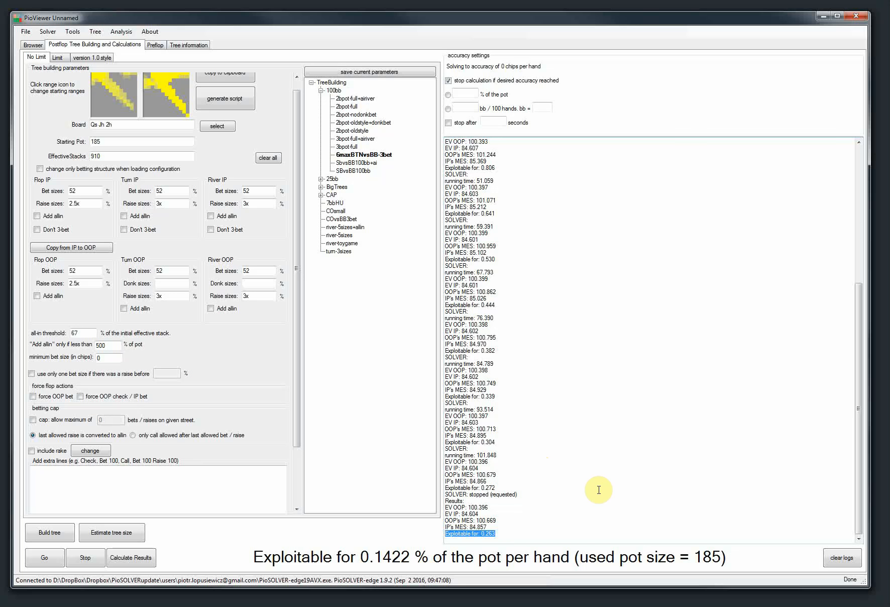
{"action": "left_click_drag", "start_coordinate": [505, 531], "coordinate": [443, 535]}
{"action": "left_click_drag", "start_coordinate": [512, 534], "coordinate": [479, 508]}
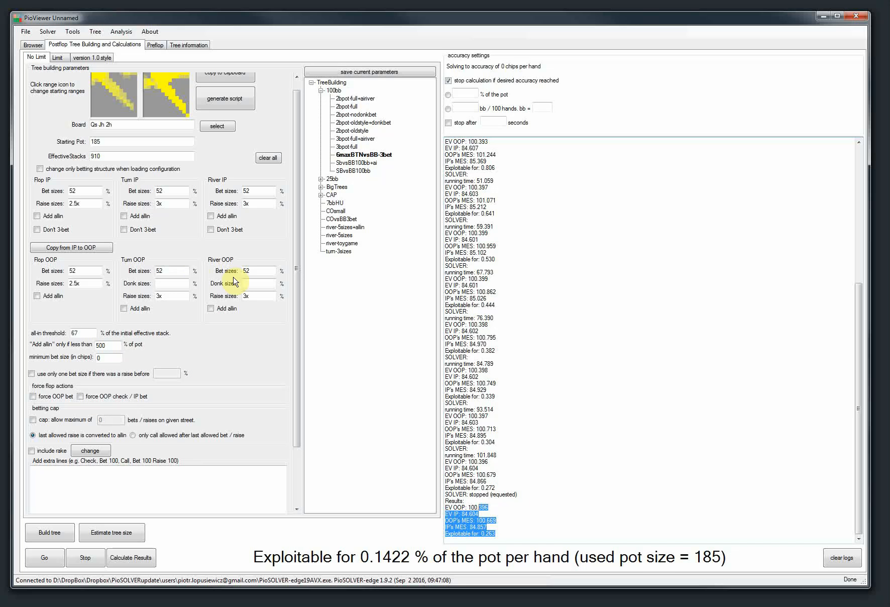
{"action": "left_click_drag", "start_coordinate": [860, 460], "coordinate": [97, 78]}
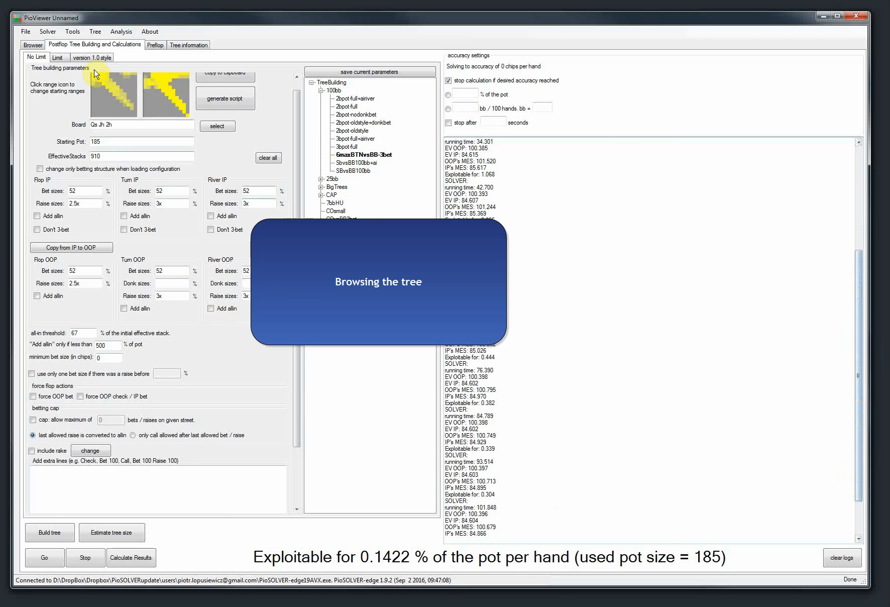
Return to the tree browser and reload the root node to view the solved frequencies of BET 96 and CHECK
{"action": "left_click", "coordinate": [33, 46]}
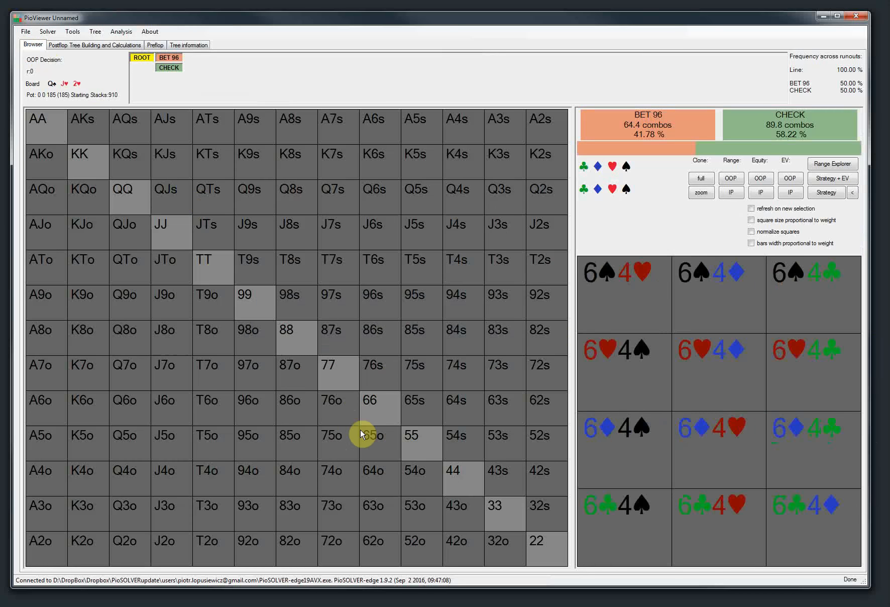
{"action": "left_click", "coordinate": [169, 59]}
{"action": "left_click", "coordinate": [142, 57]}
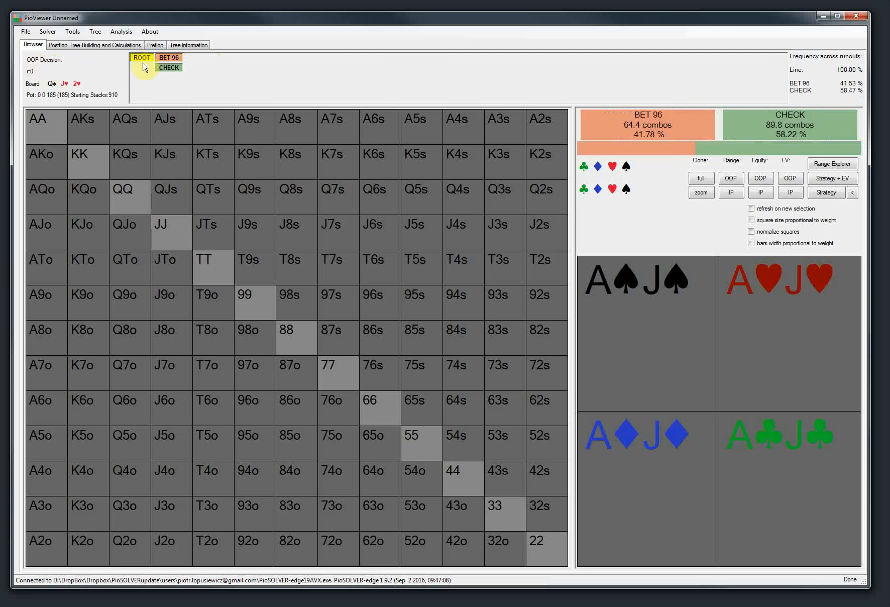
Browse IP's CALL and RAISE 240 responses to BET 96, finishing at the turn card selection after the call
{"action": "left_click", "coordinate": [169, 57]}
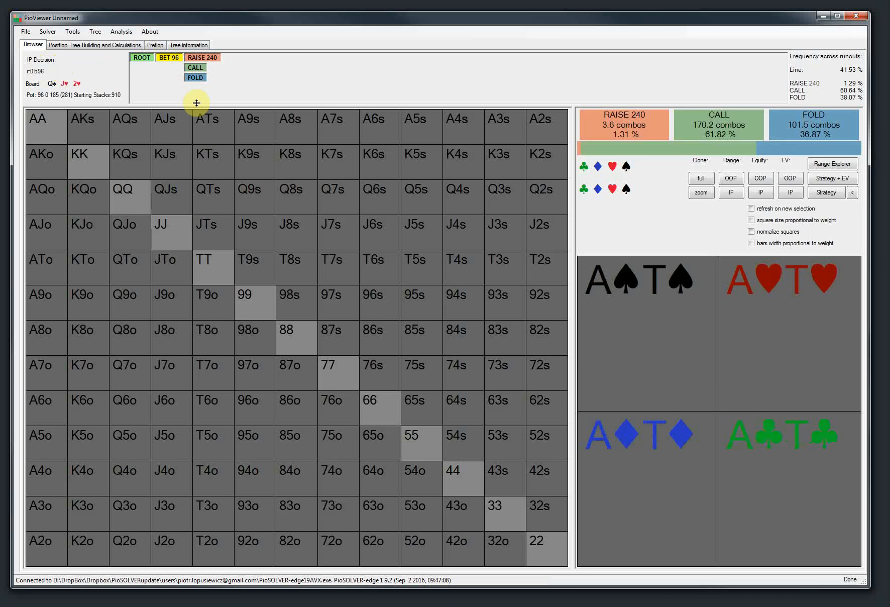
{"action": "left_click", "coordinate": [195, 68]}
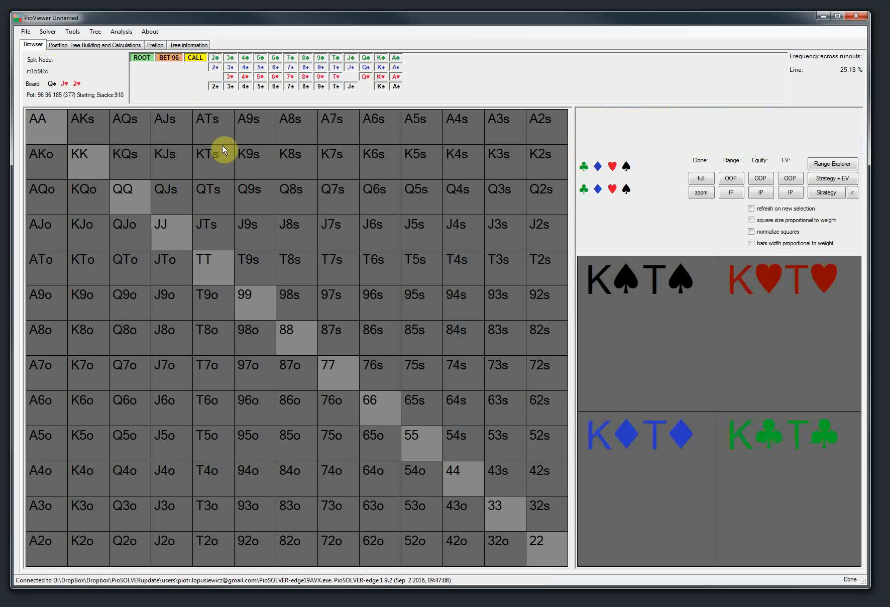
{"action": "left_click", "coordinate": [169, 59]}
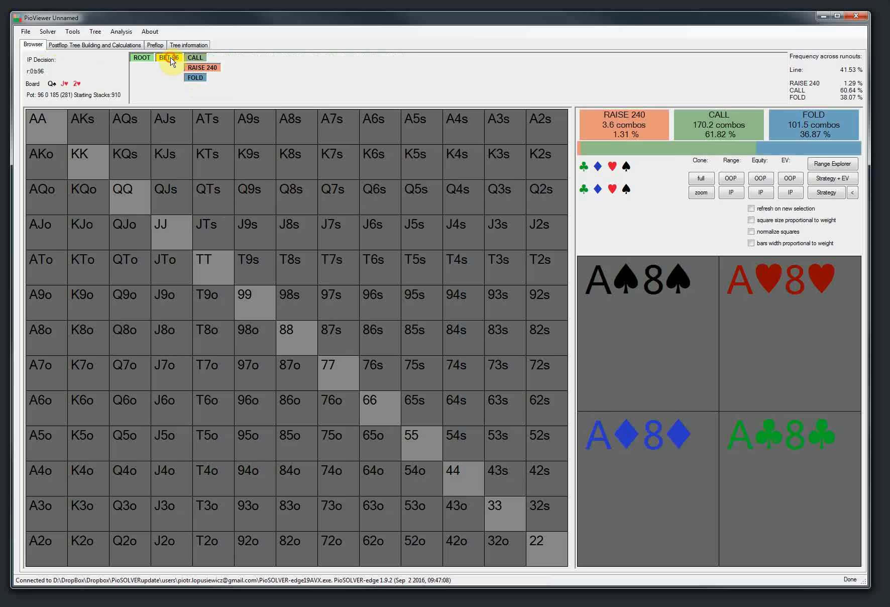
{"action": "left_click", "coordinate": [197, 69]}
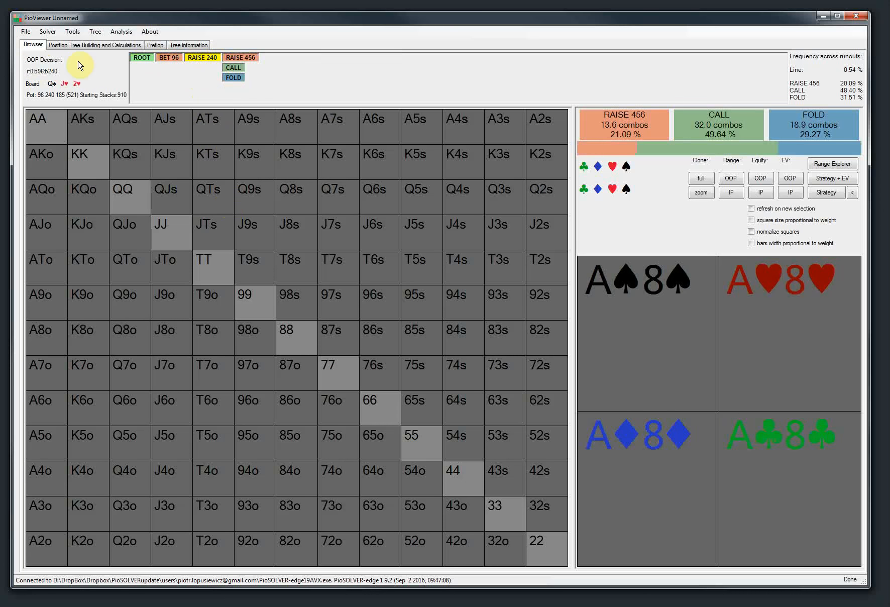
{"action": "left_click", "coordinate": [168, 59]}
{"action": "left_click", "coordinate": [196, 68]}
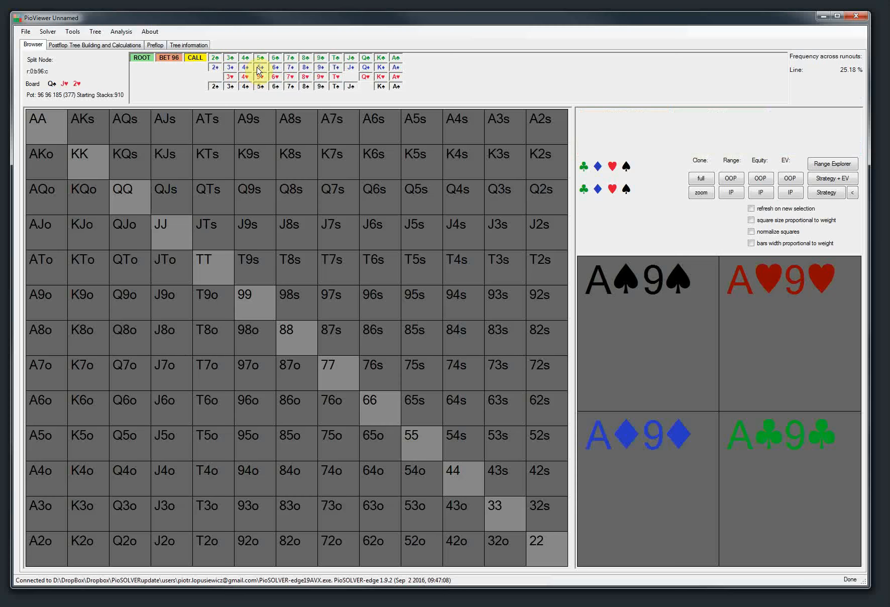
Explore the 7♦ turn line through BET 196 and CALL, finishing on IP's responses to BET 196
{"action": "left_click", "coordinate": [290, 67]}
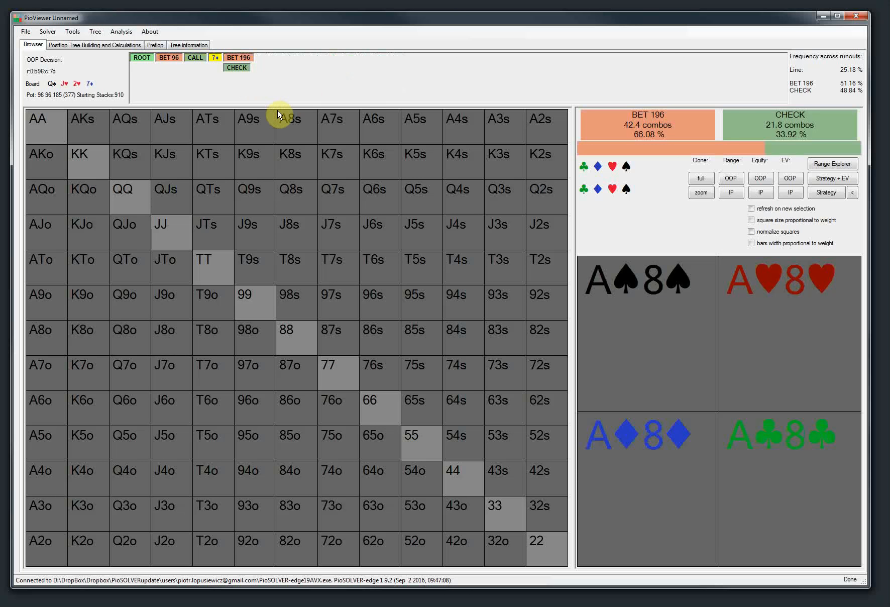
{"action": "left_click", "coordinate": [236, 58]}
{"action": "left_click", "coordinate": [195, 57]}
{"action": "left_click", "coordinate": [176, 57]}
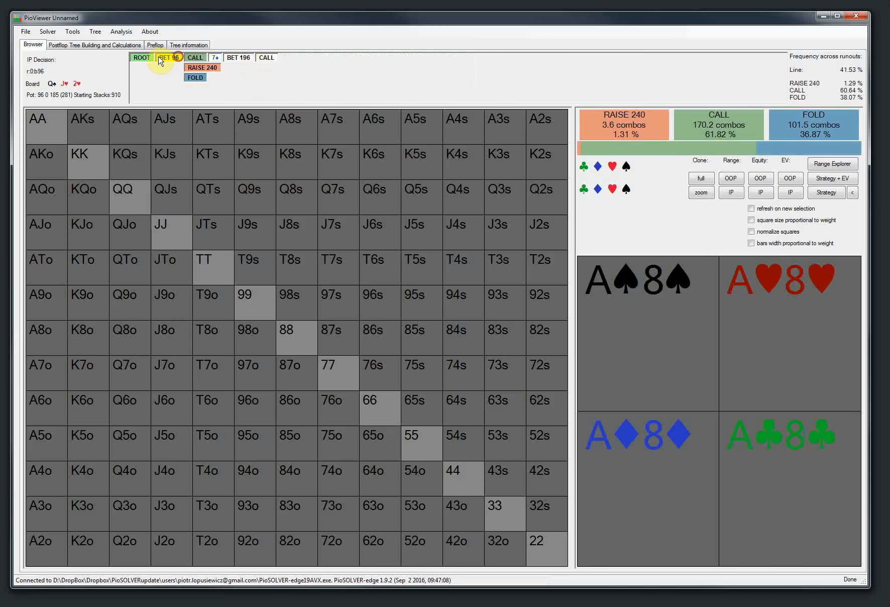
{"action": "left_click", "coordinate": [266, 58]}
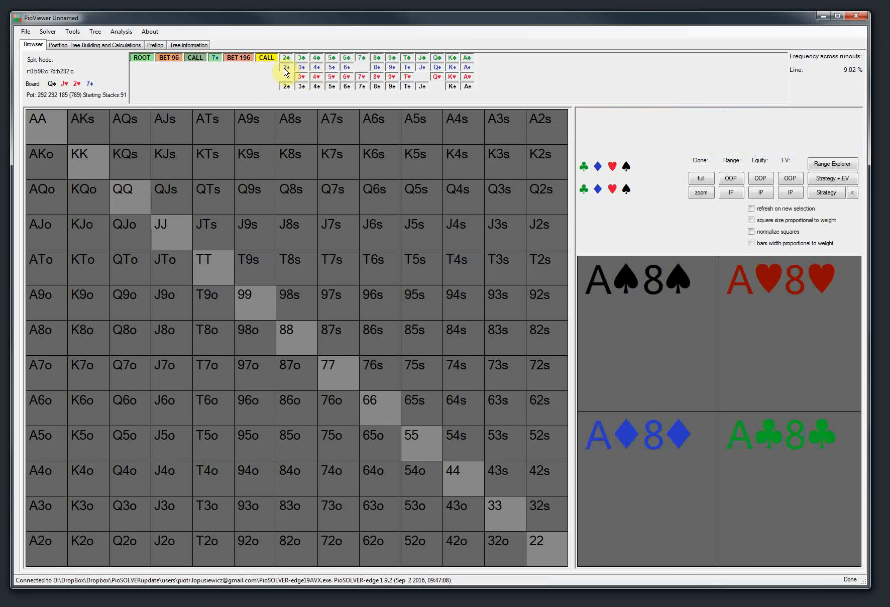
{"action": "left_click", "coordinate": [239, 59]}
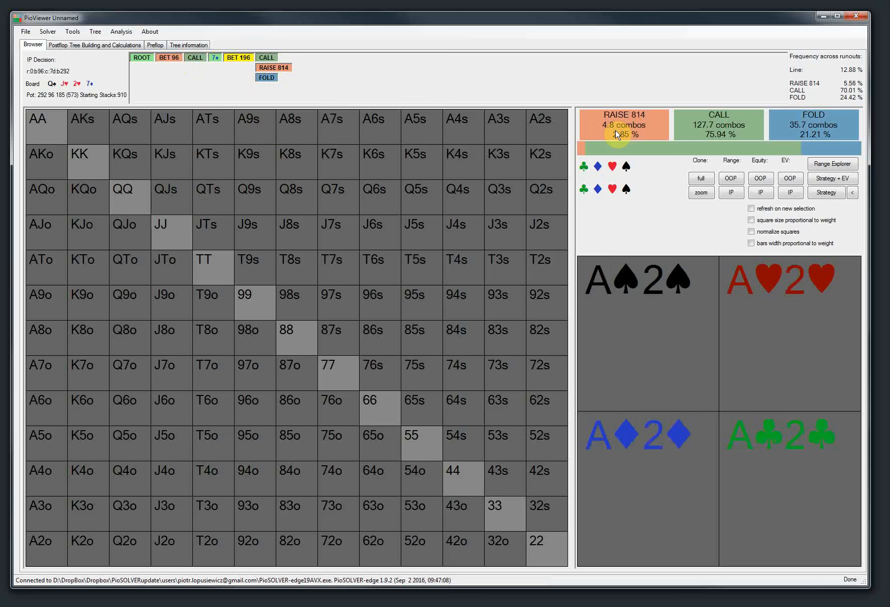
Return to the flop BET 96 node, display IP's strategy on the grid, and inspect the suit breakdown of individual hands such as KTs
{"action": "left_click", "coordinate": [169, 57]}
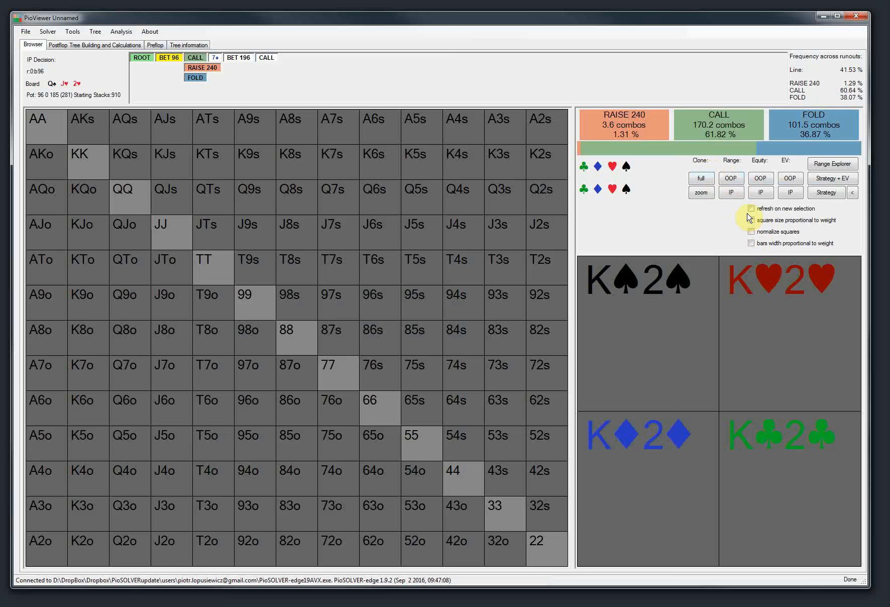
{"action": "left_click", "coordinate": [821, 194]}
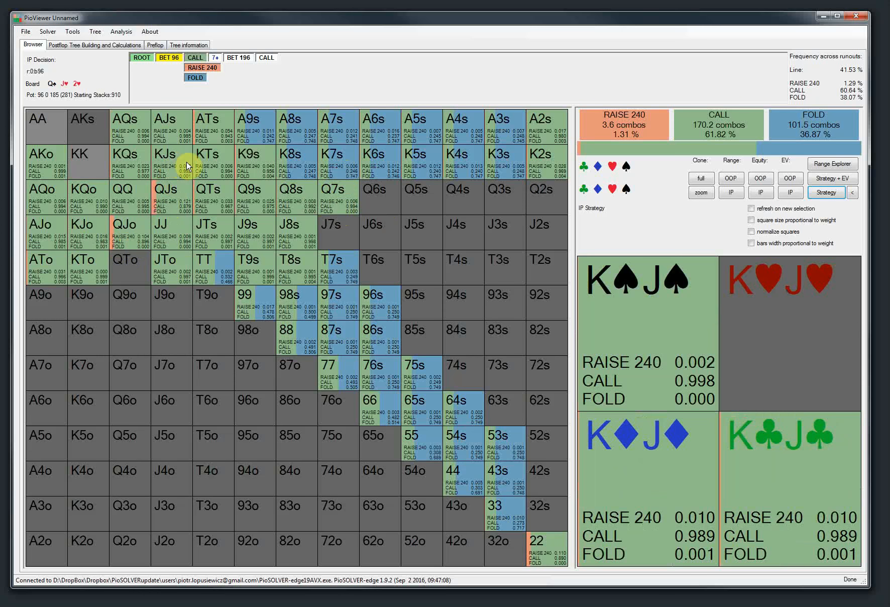
{"action": "left_click", "coordinate": [211, 159]}
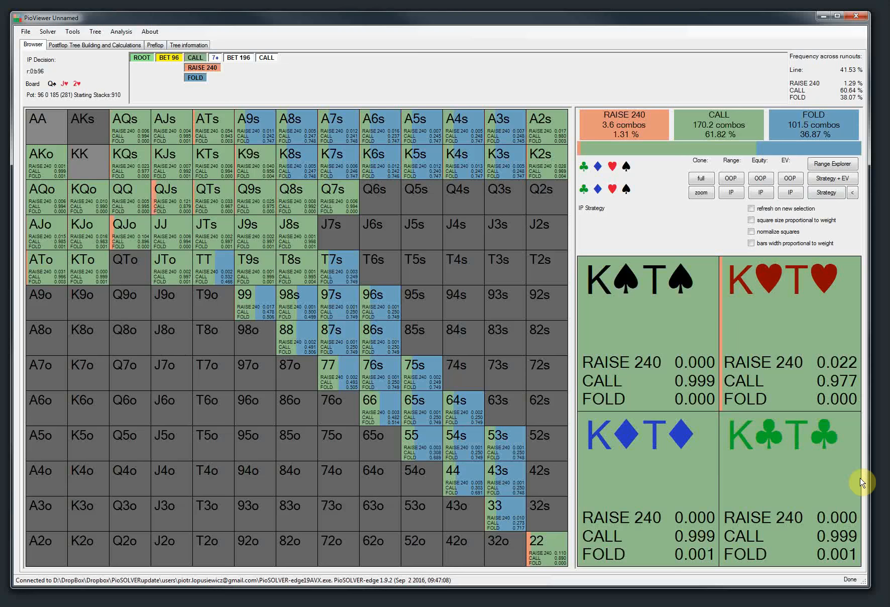
{"action": "left_click", "coordinate": [421, 169]}
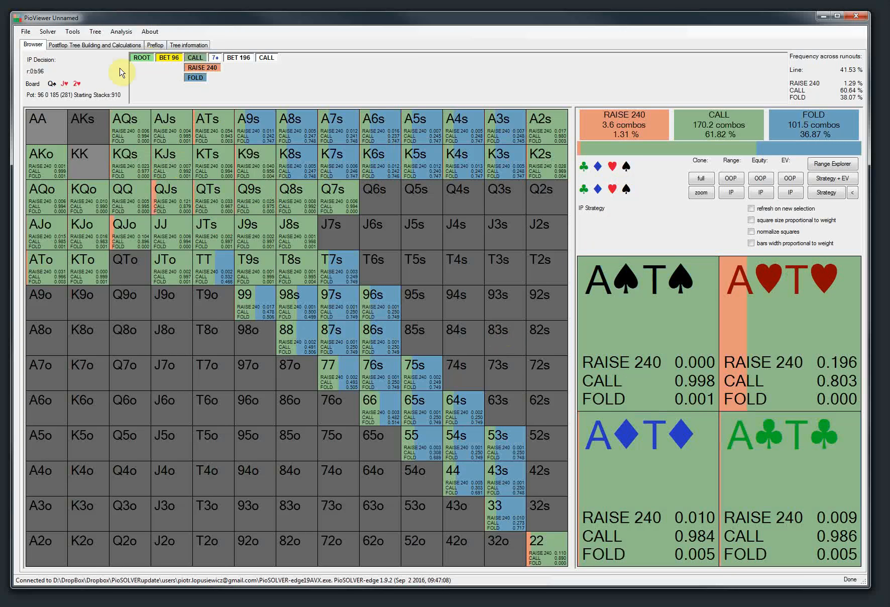
Display OOP's strategy facing RAISE 240, and return to the BET 96 node
{"action": "left_click", "coordinate": [191, 69]}
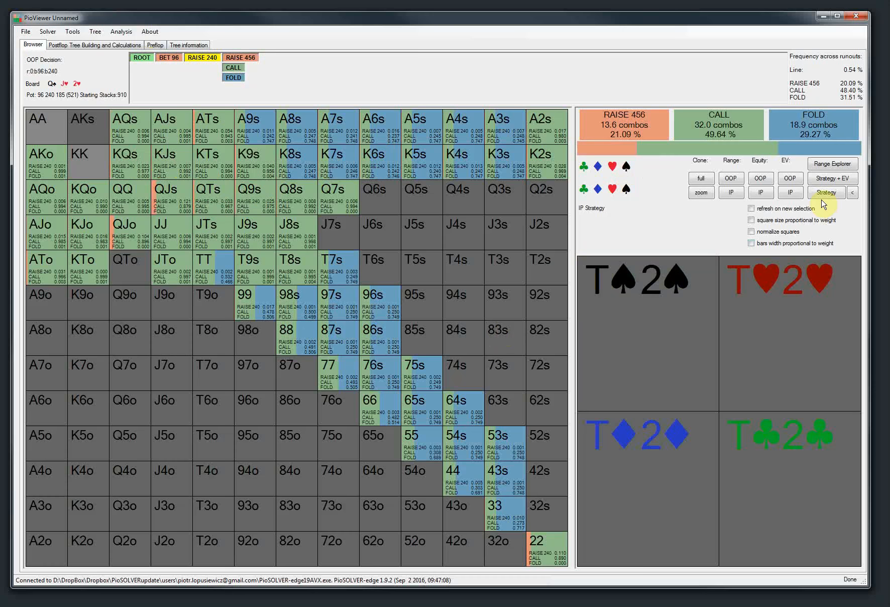
{"action": "left_click", "coordinate": [823, 194]}
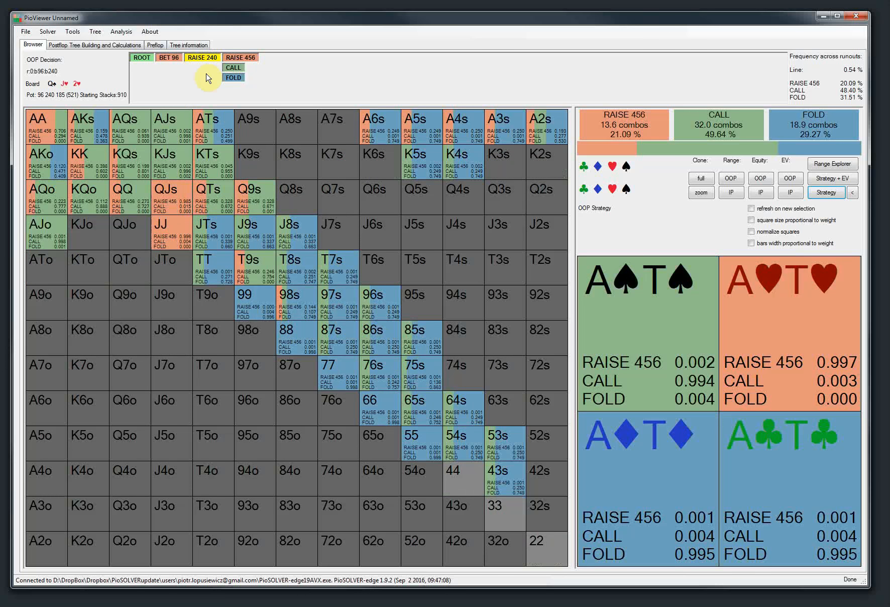
{"action": "left_click", "coordinate": [171, 60]}
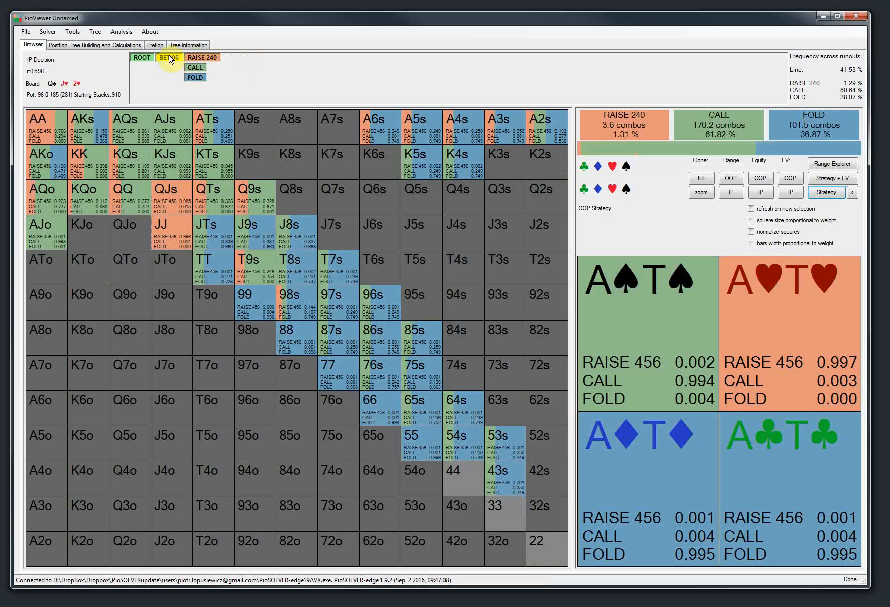
Turn on refreshing the grid on new selection and step back from RAISE 240 through BET 96 to the root
{"action": "left_click", "coordinate": [783, 209]}
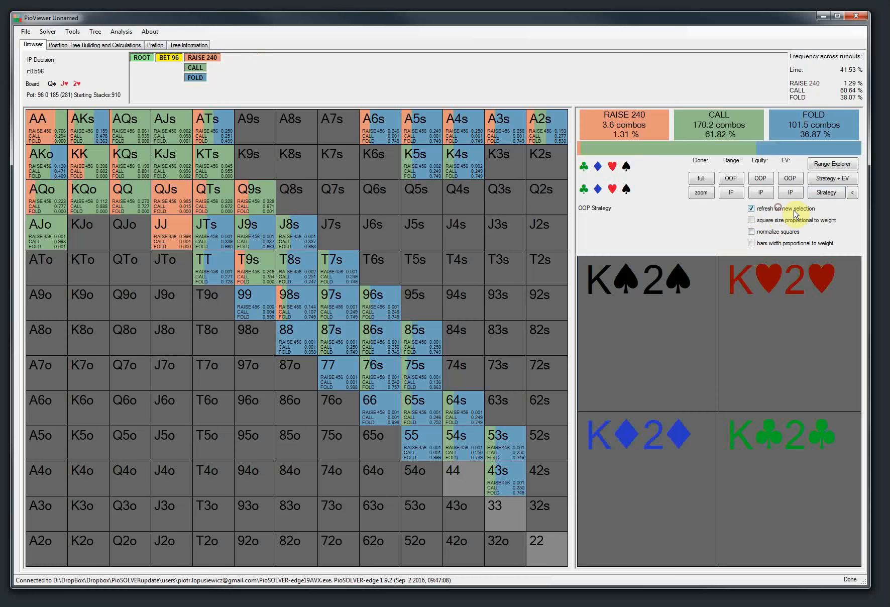
{"action": "left_click", "coordinate": [205, 59]}
{"action": "left_click", "coordinate": [170, 58]}
{"action": "left_click", "coordinate": [142, 57]}
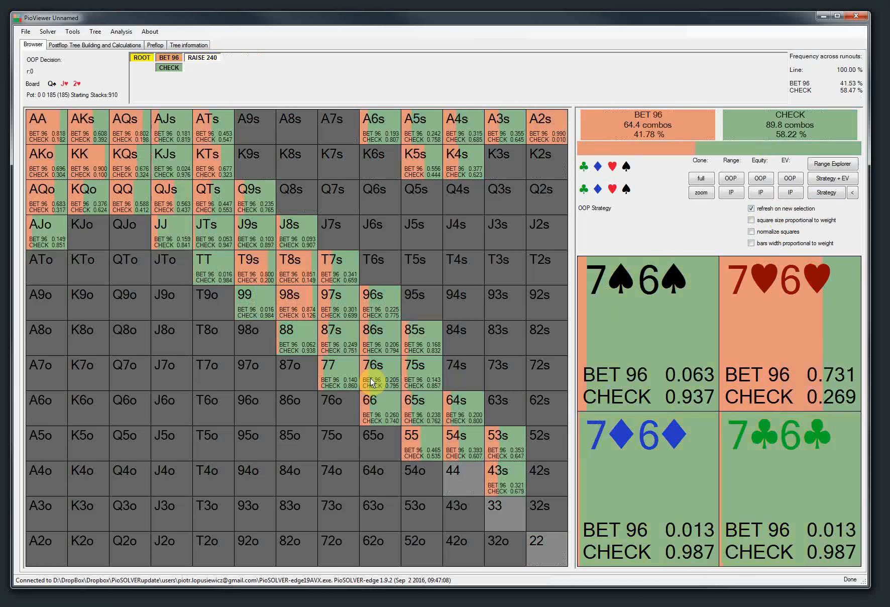
Alternate between the root, BET 96 and CHECK nodes to compare their strategy grids
{"action": "left_click", "coordinate": [169, 58]}
{"action": "left_click", "coordinate": [142, 57]}
{"action": "left_click", "coordinate": [168, 67]}
{"action": "left_click", "coordinate": [140, 58]}
{"action": "left_click", "coordinate": [168, 69]}
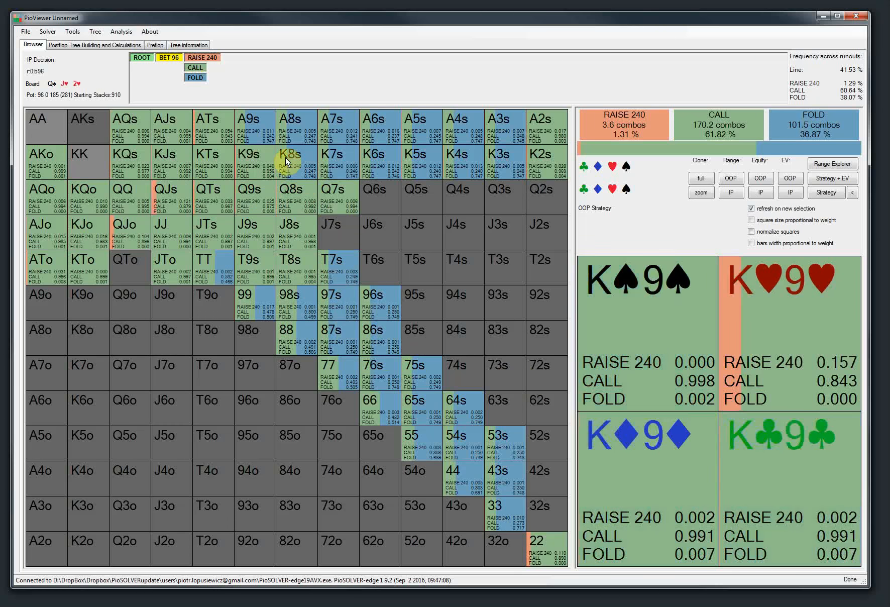
Make square size proportional to weight and check the hand weights in IP's starting range before returning to the browser
{"action": "left_click", "coordinate": [764, 220]}
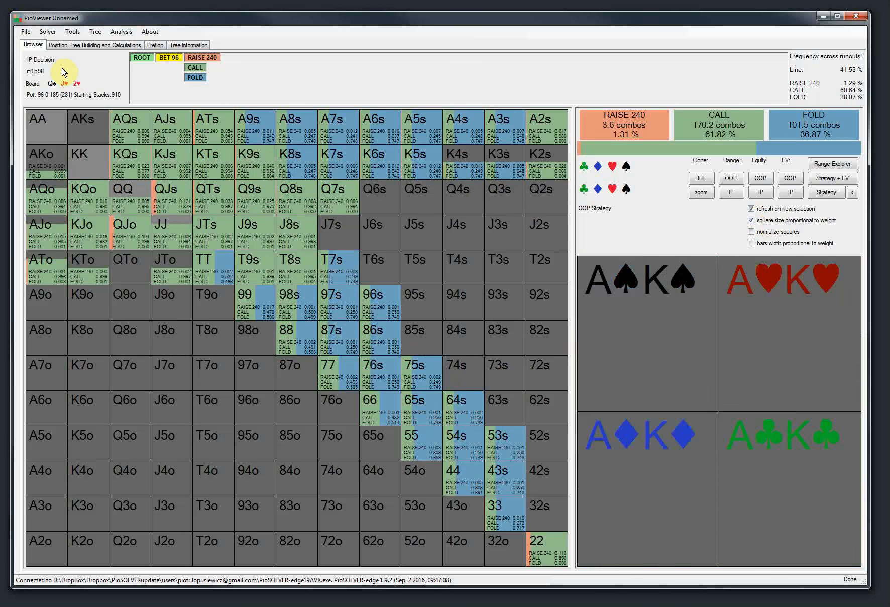
{"action": "left_click", "coordinate": [83, 44]}
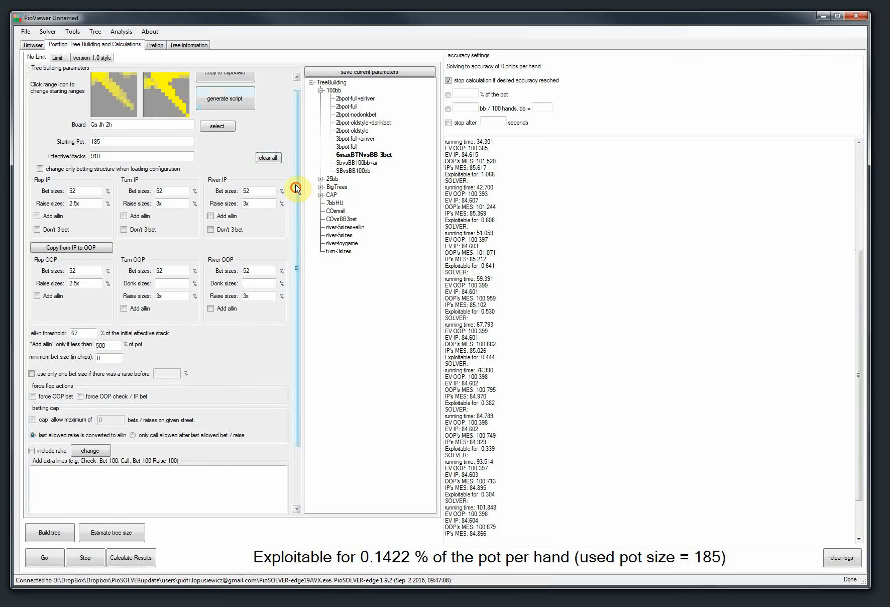
{"action": "scroll", "coordinate": [298, 182], "scroll_direction": "up", "scroll_amount": 1}
{"action": "left_click", "coordinate": [165, 106]}
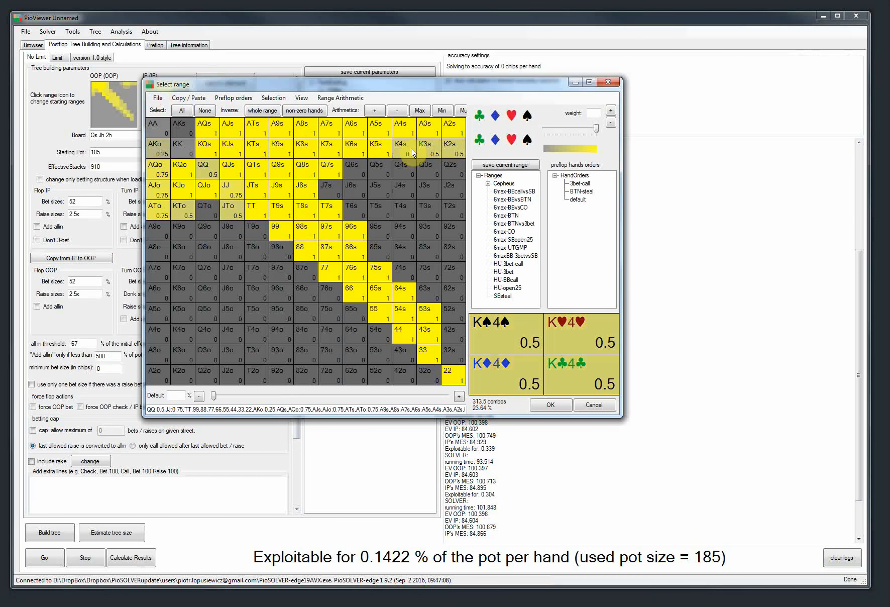
{"action": "left_click", "coordinate": [561, 368]}
{"action": "left_click", "coordinate": [593, 405]}
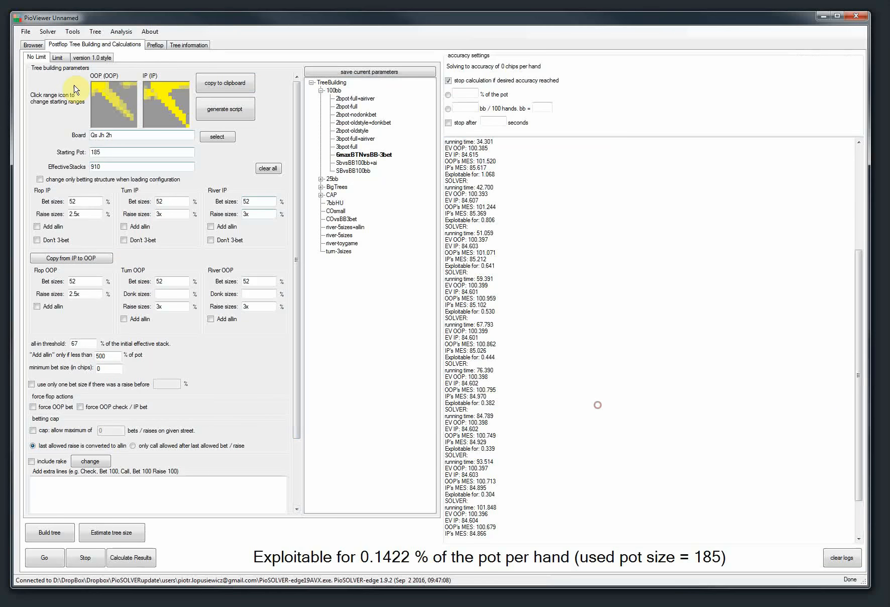
{"action": "left_click", "coordinate": [34, 44]}
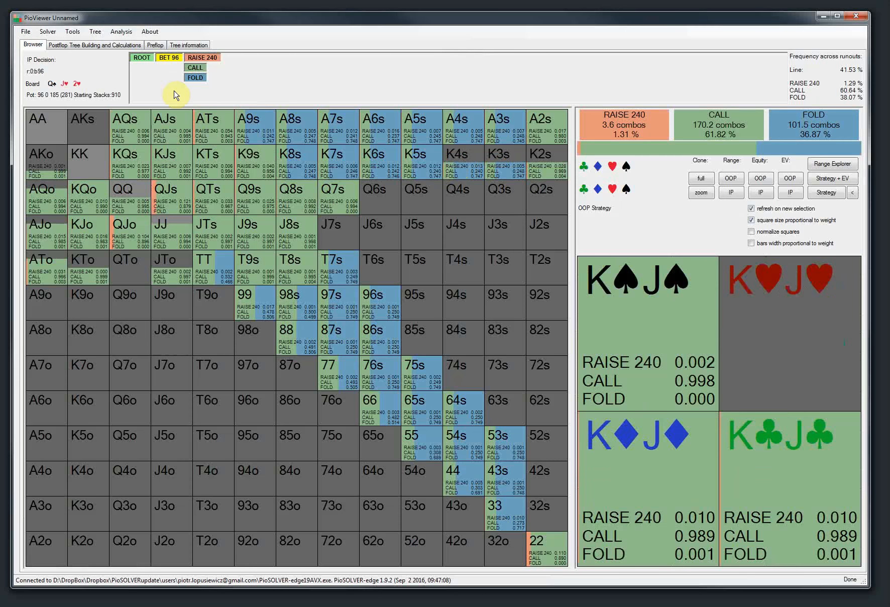
Open the CALL, 5♦, CHECK, BET 196 line and compare OOP's grid with weight-proportional squares off and on
{"action": "left_click", "coordinate": [194, 68]}
{"action": "left_click", "coordinate": [262, 68]}
{"action": "left_click", "coordinate": [236, 69]}
{"action": "left_click", "coordinate": [267, 58]}
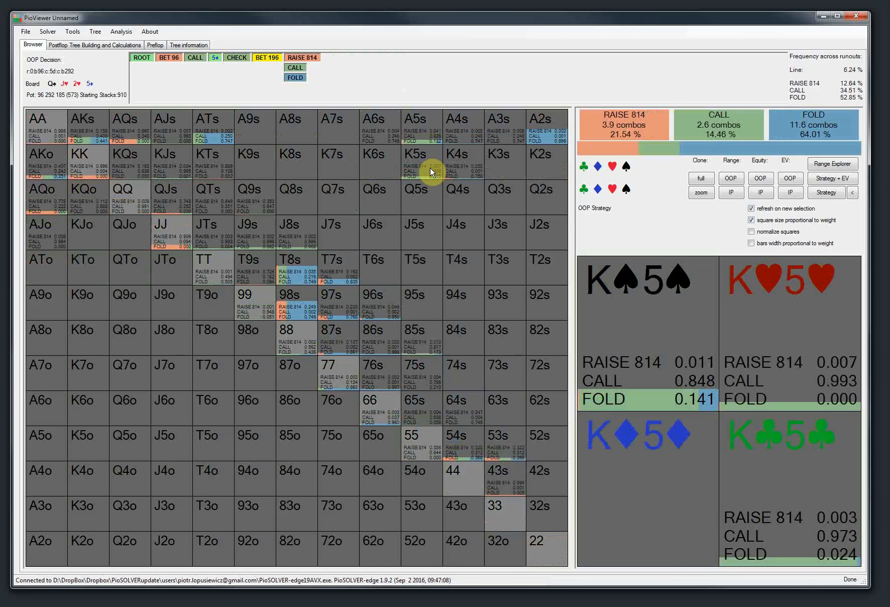
{"action": "left_click", "coordinate": [769, 221]}
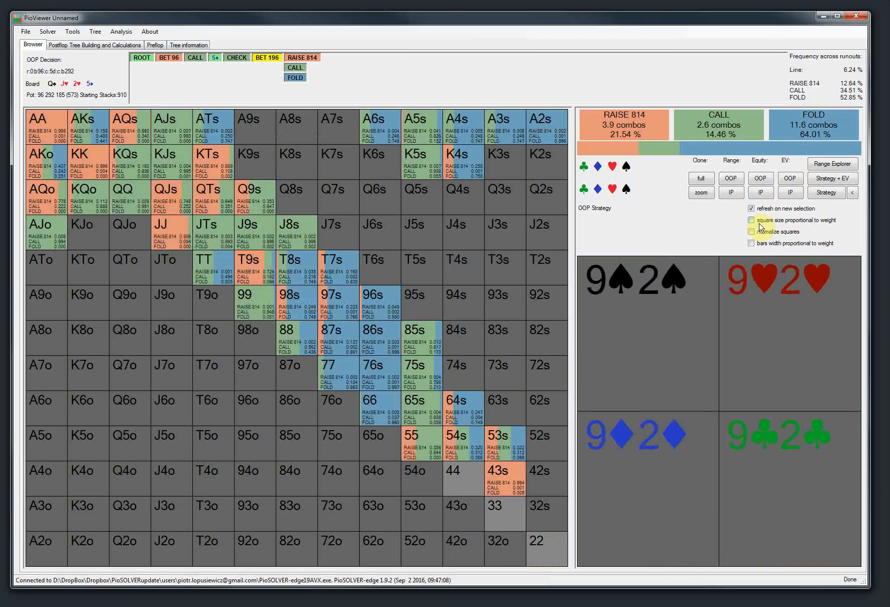
{"action": "left_click", "coordinate": [772, 222]}
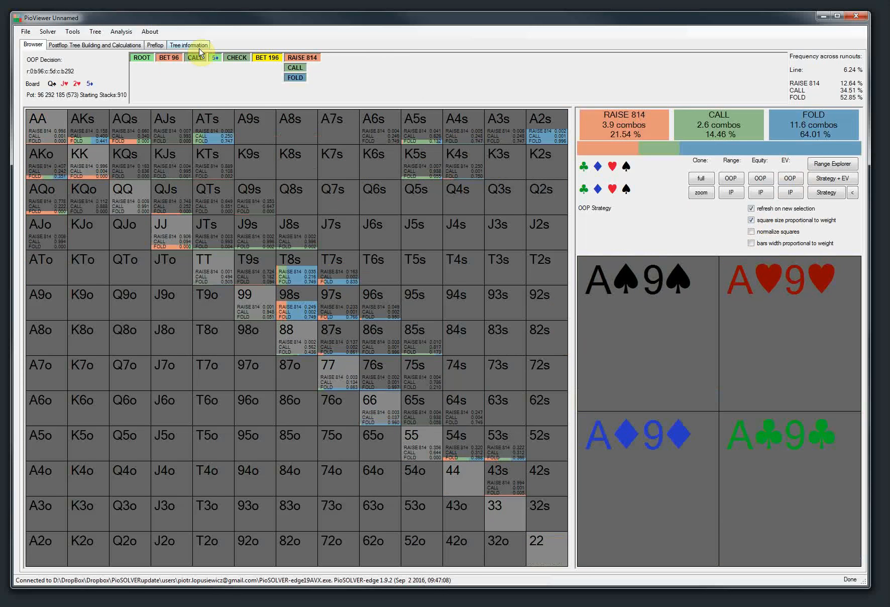
Go back to the 5♦ turn decision and make bar width proportional to weight
{"action": "left_click", "coordinate": [217, 58]}
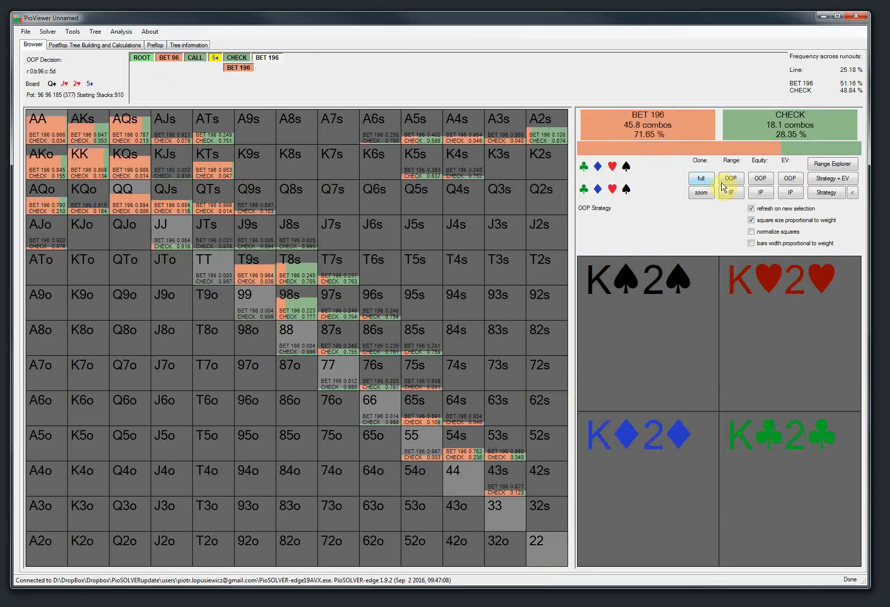
{"action": "left_click", "coordinate": [776, 248]}
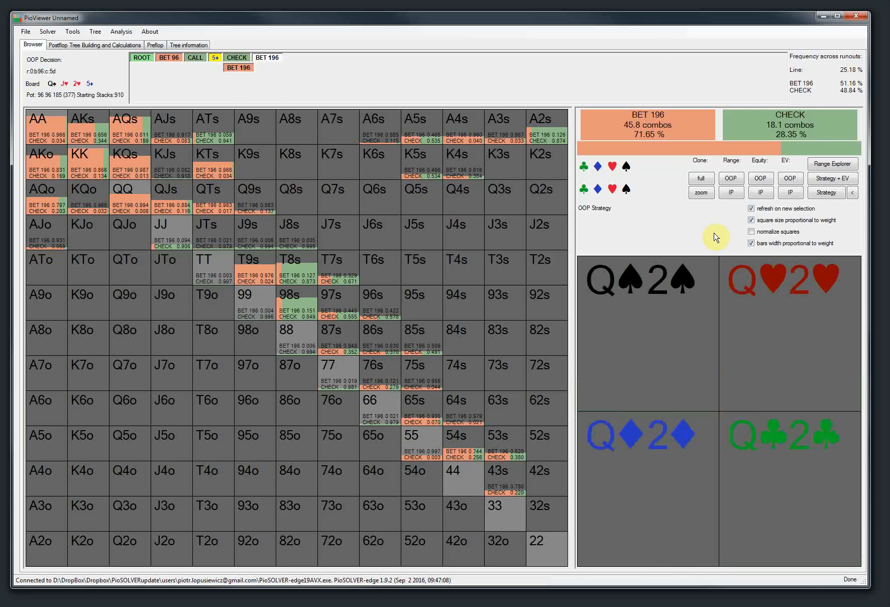
Follow BET 96, CALL, 5♦ and BET 196, and compare IP's grid with weight-proportional bars off and on
{"action": "left_click", "coordinate": [167, 60]}
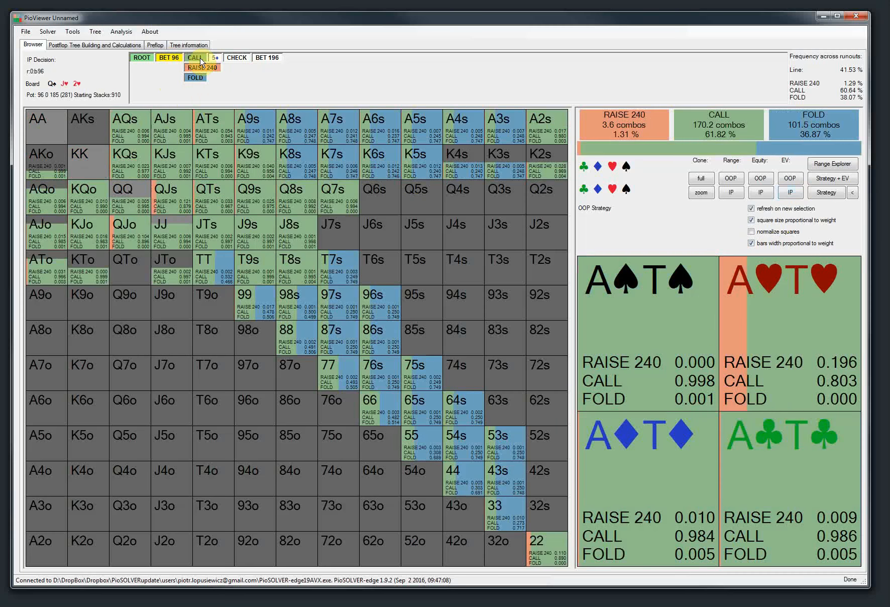
{"action": "left_click", "coordinate": [196, 58]}
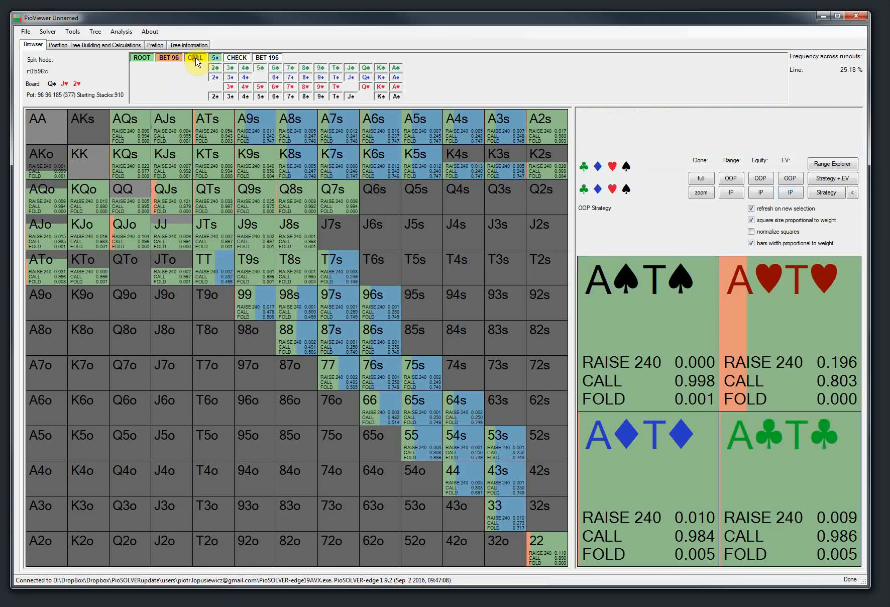
{"action": "left_click", "coordinate": [215, 57]}
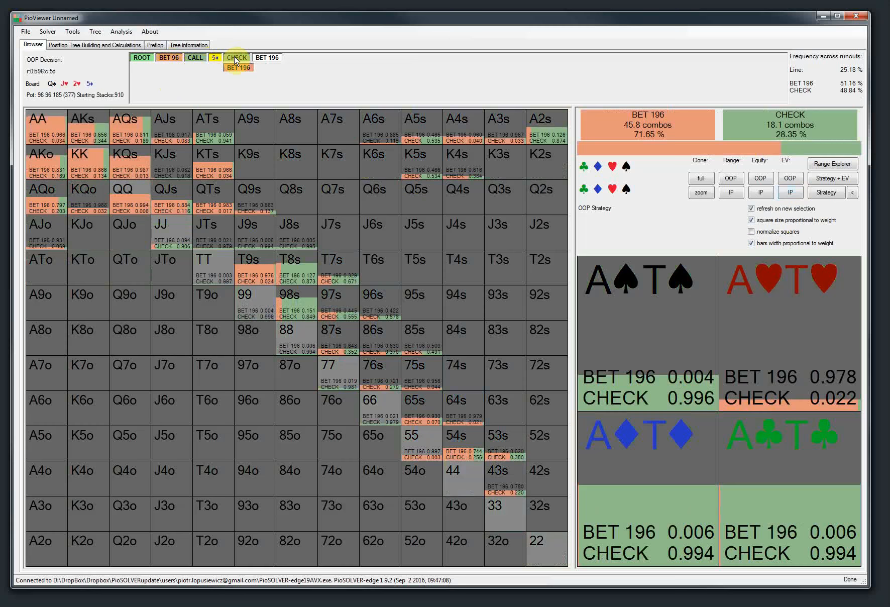
{"action": "left_click", "coordinate": [234, 67]}
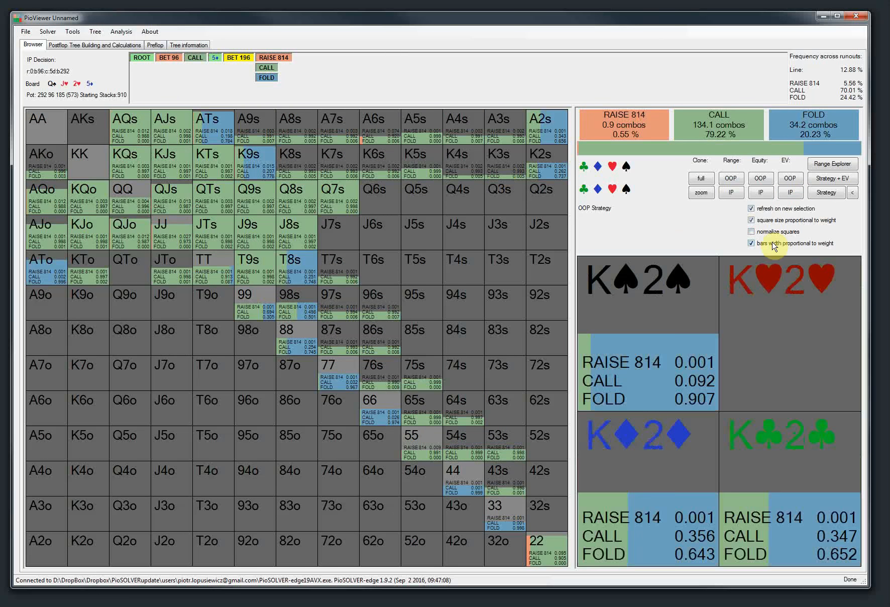
{"action": "left_click", "coordinate": [751, 243]}
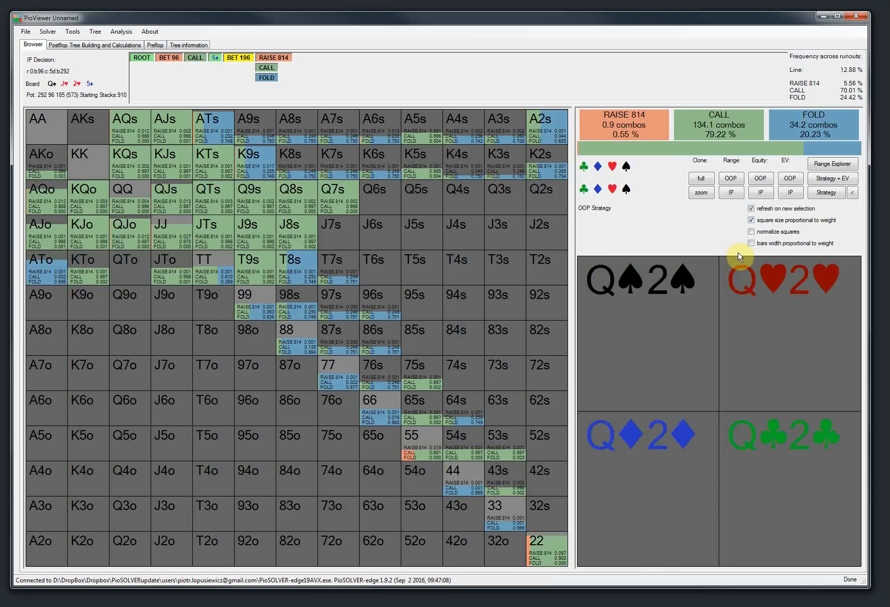
{"action": "left_click", "coordinate": [751, 243]}
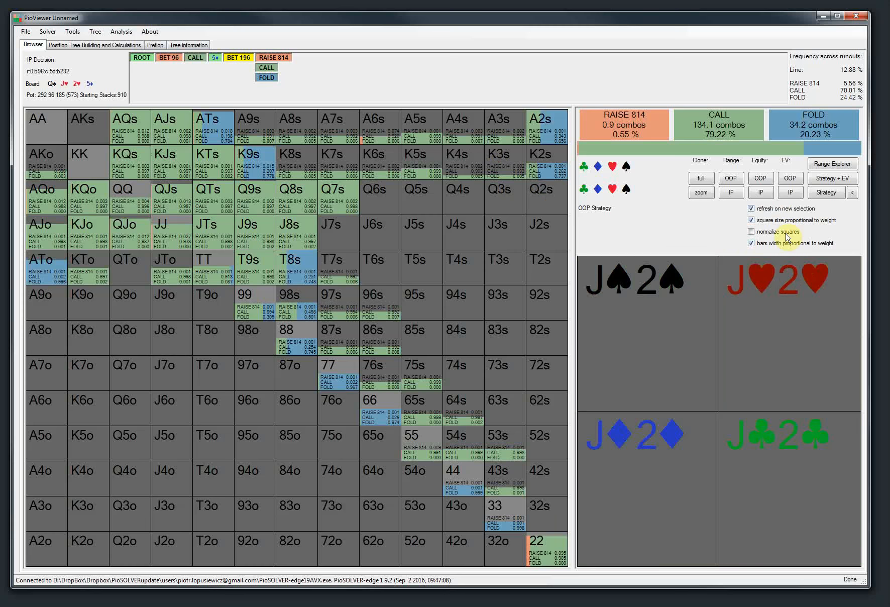
Return to the flop BET 96 node and display IP's EV for each hand
{"action": "left_click", "coordinate": [169, 57]}
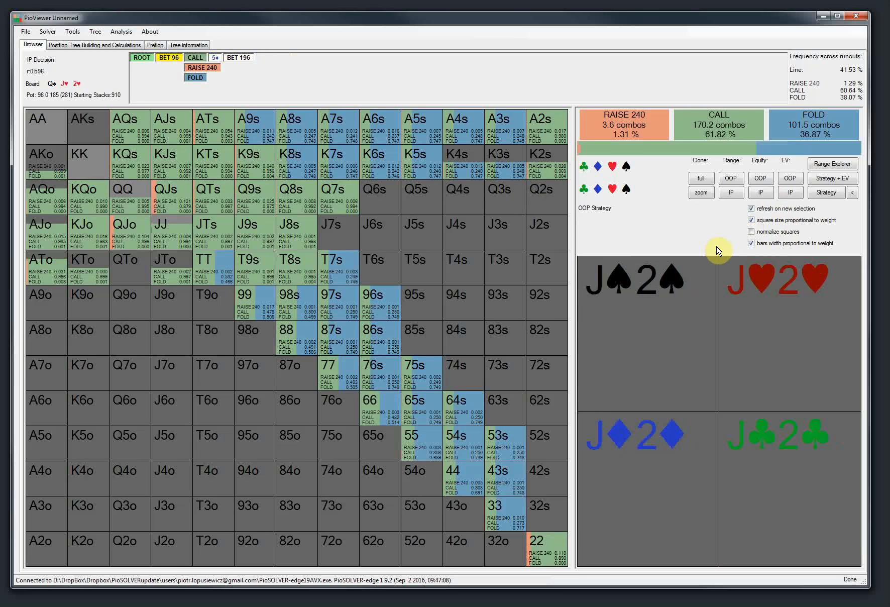
{"action": "left_click", "coordinate": [790, 193]}
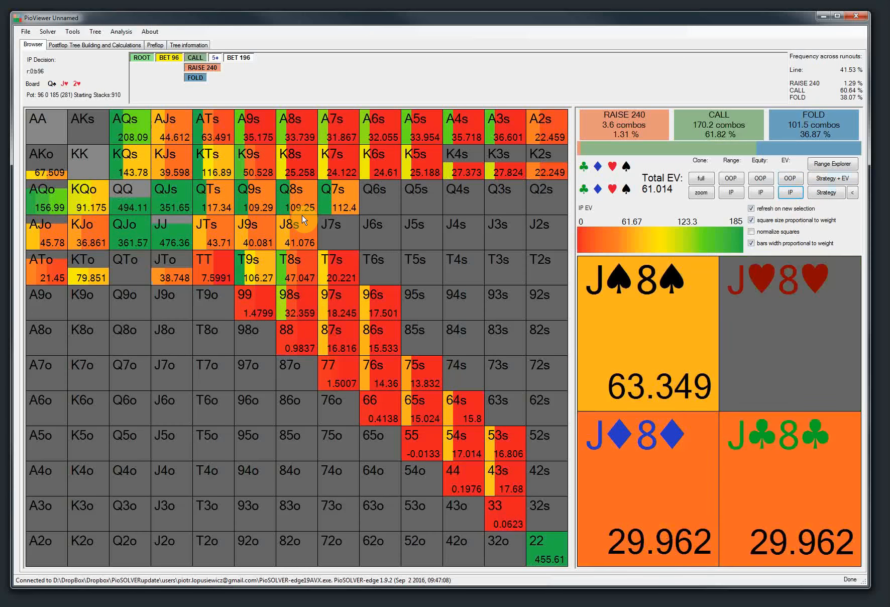
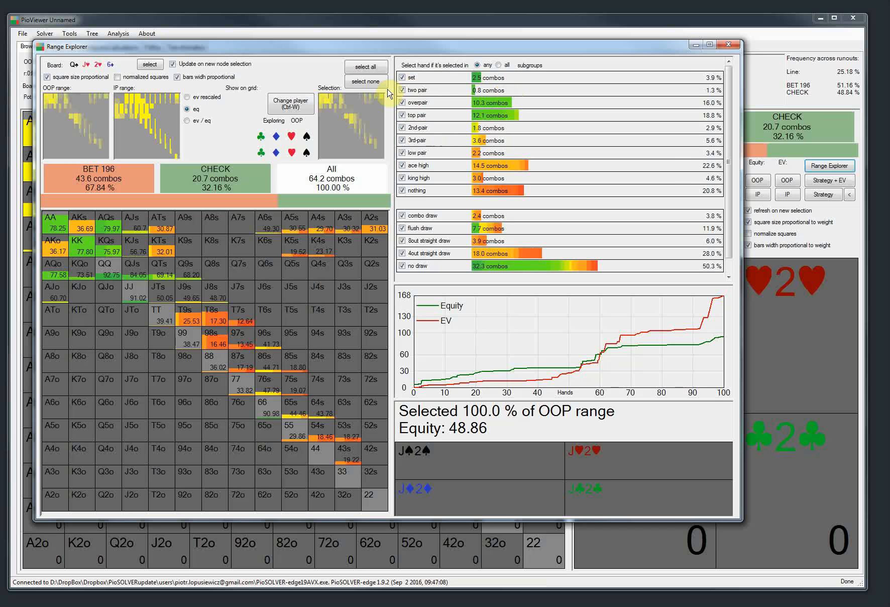
Clear the hand selection in the Range Explorer and select only OOP's two pair hands
{"action": "left_click", "coordinate": [362, 84]}
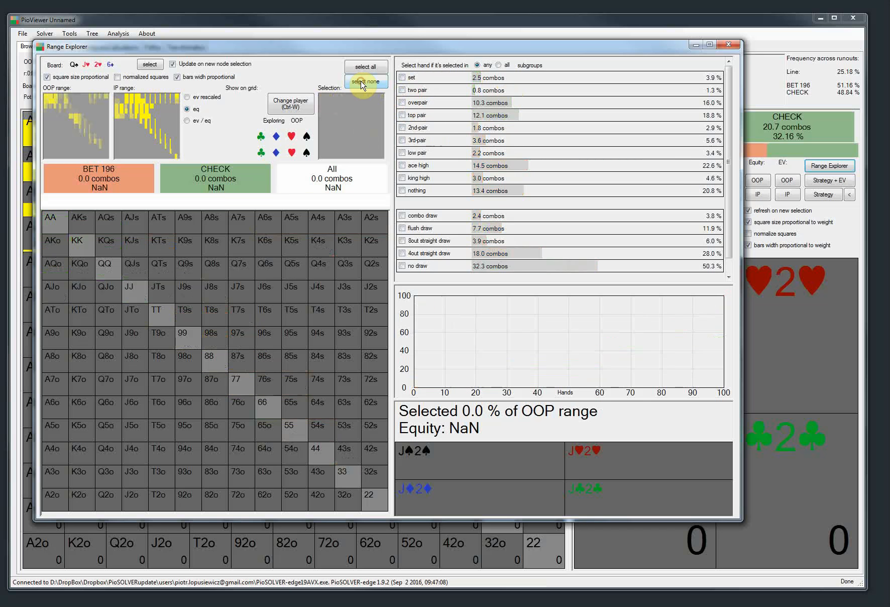
{"action": "left_click", "coordinate": [401, 89]}
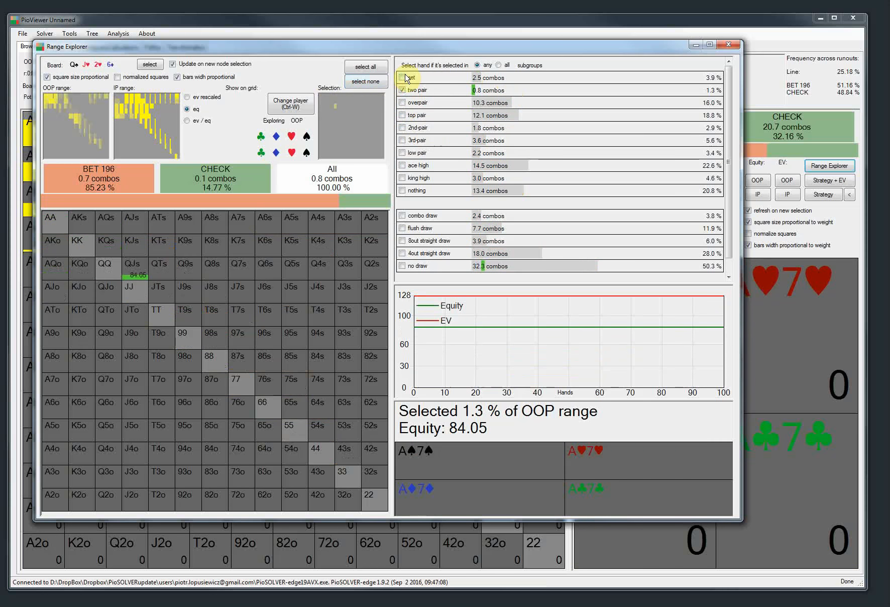
Compare OOP's equity and betting frequency for sets alone and top pair alone, and clear the hand selection
{"action": "left_click", "coordinate": [402, 78]}
{"action": "left_click", "coordinate": [402, 78]}
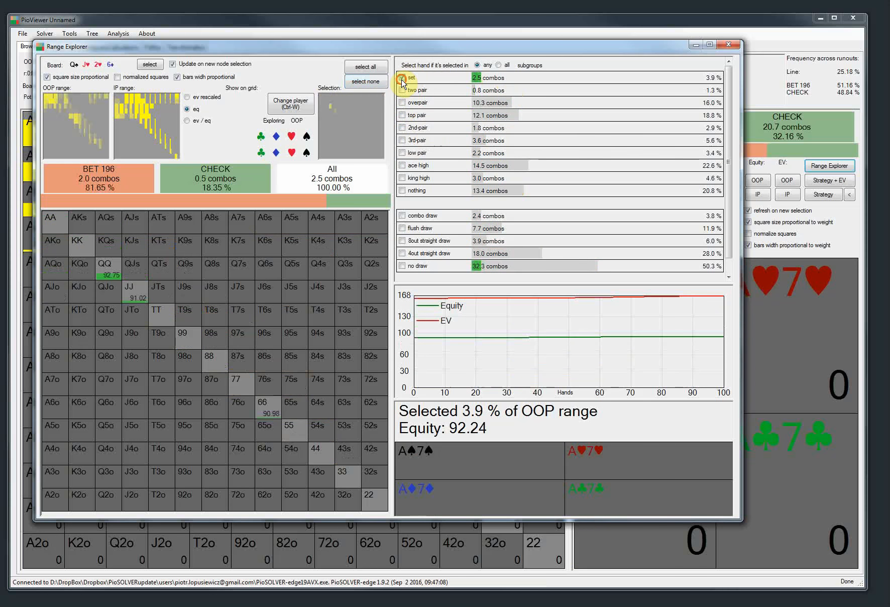
{"action": "left_click", "coordinate": [401, 115]}
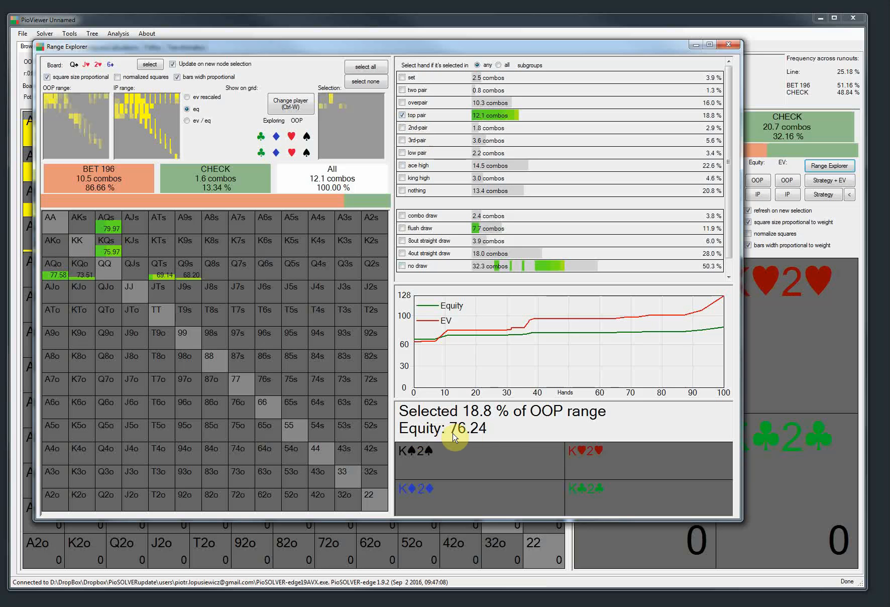
{"action": "left_click", "coordinate": [403, 115]}
{"action": "left_click", "coordinate": [402, 77]}
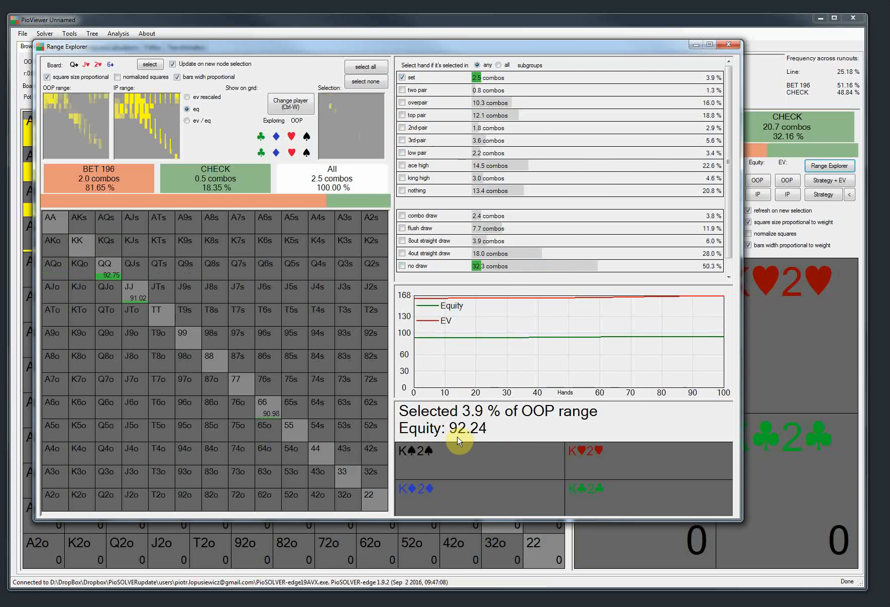
{"action": "left_click", "coordinate": [402, 78]}
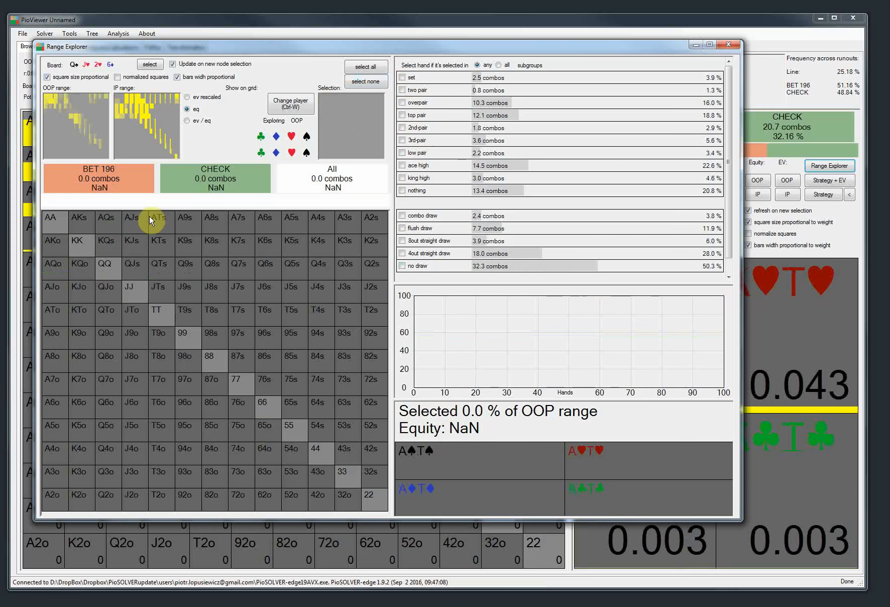
Reselect all of OOP's hands, examine the BET 196 and CHECK ranges by hand category, and close the Range Explorer
{"action": "left_click", "coordinate": [358, 68]}
{"action": "left_click", "coordinate": [101, 181]}
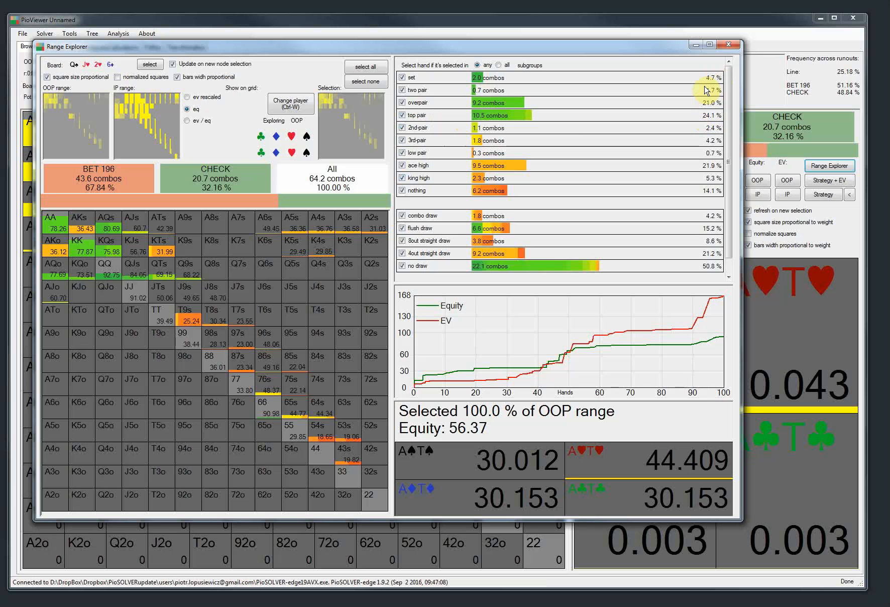
{"action": "left_click", "coordinate": [232, 188]}
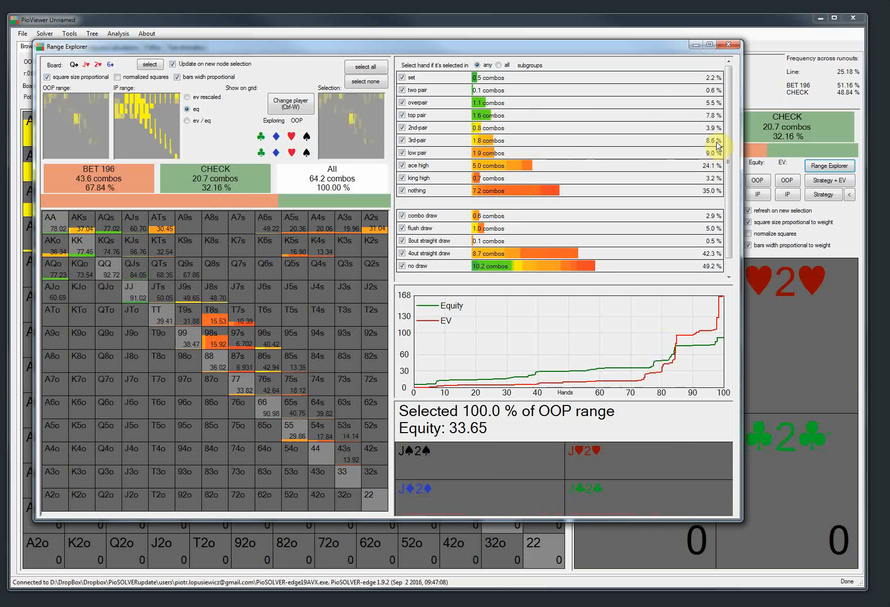
{"action": "left_click", "coordinate": [728, 44]}
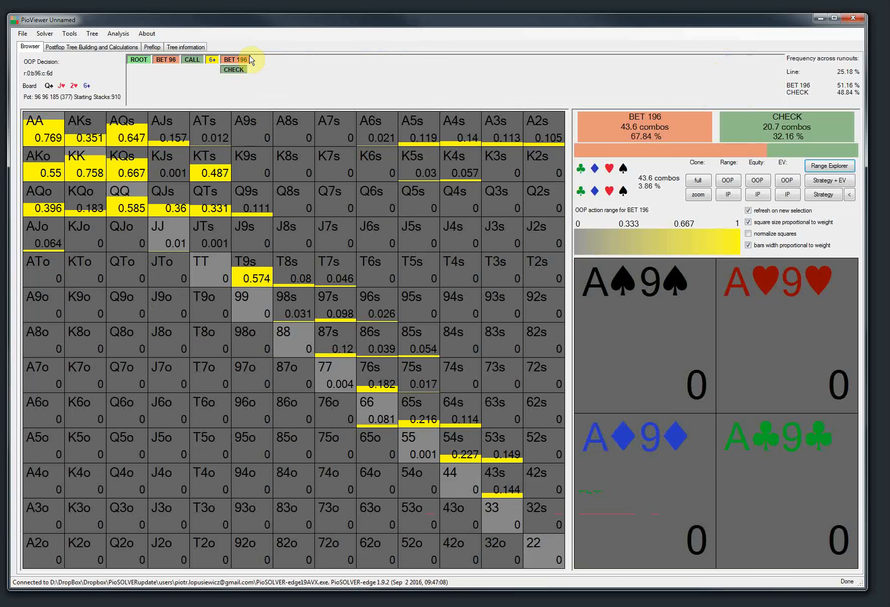
Follow BET 196, CALL, 4♦ and BET 618, and view IP's calling decision in the Range Explorer
{"action": "left_click", "coordinate": [233, 62]}
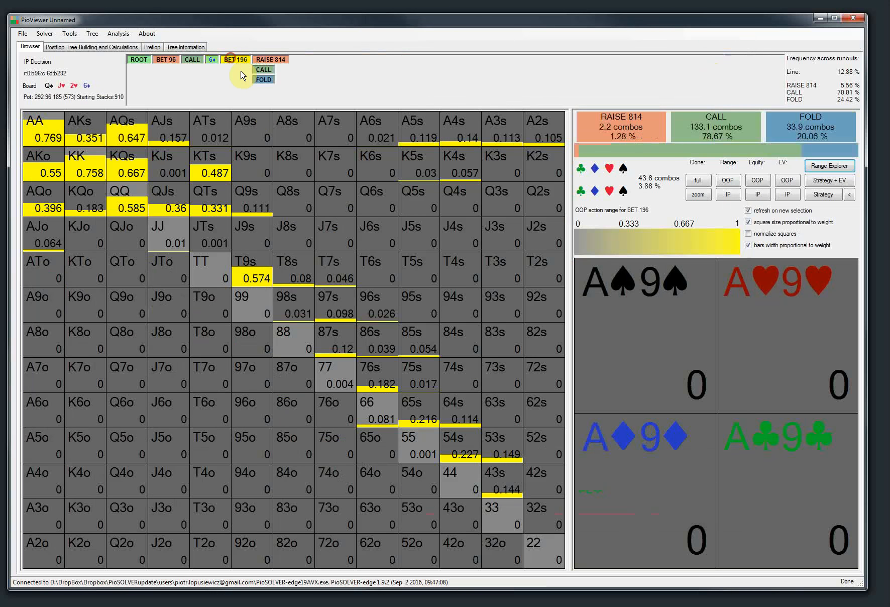
{"action": "left_click", "coordinate": [263, 60]}
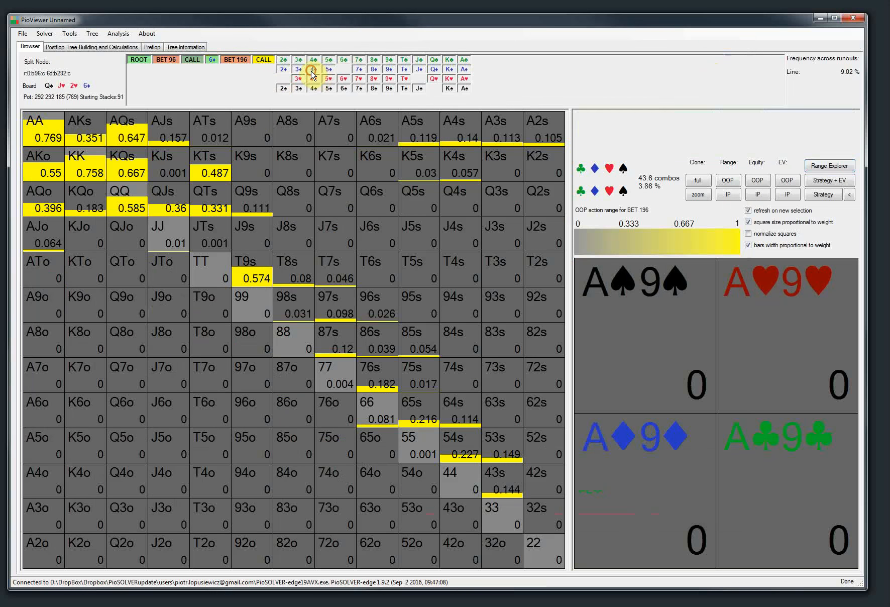
{"action": "left_click", "coordinate": [312, 72]}
{"action": "left_click", "coordinate": [300, 62]}
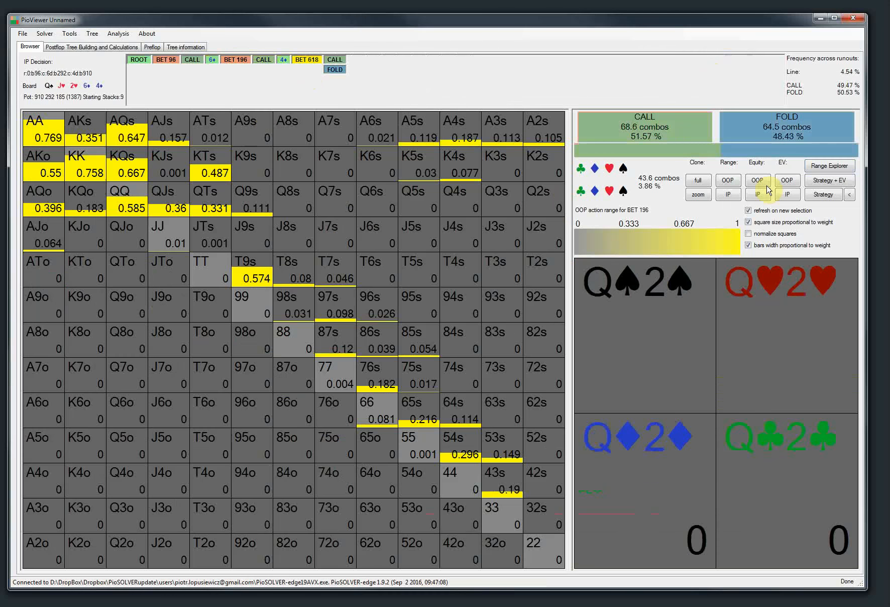
{"action": "left_click", "coordinate": [815, 167]}
{"action": "left_click_drag", "start_coordinate": [367, 54], "coordinate": [387, 83]}
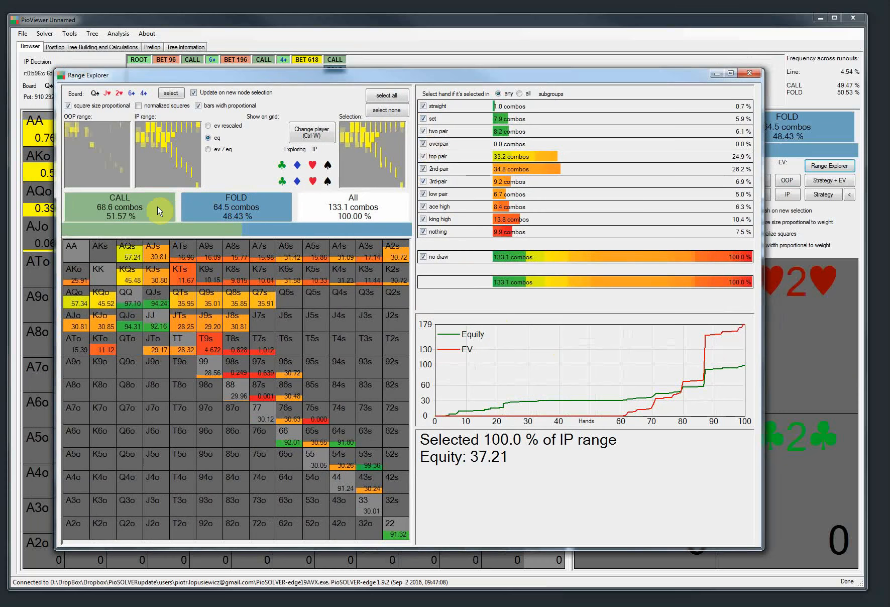
{"action": "left_click", "coordinate": [750, 71]}
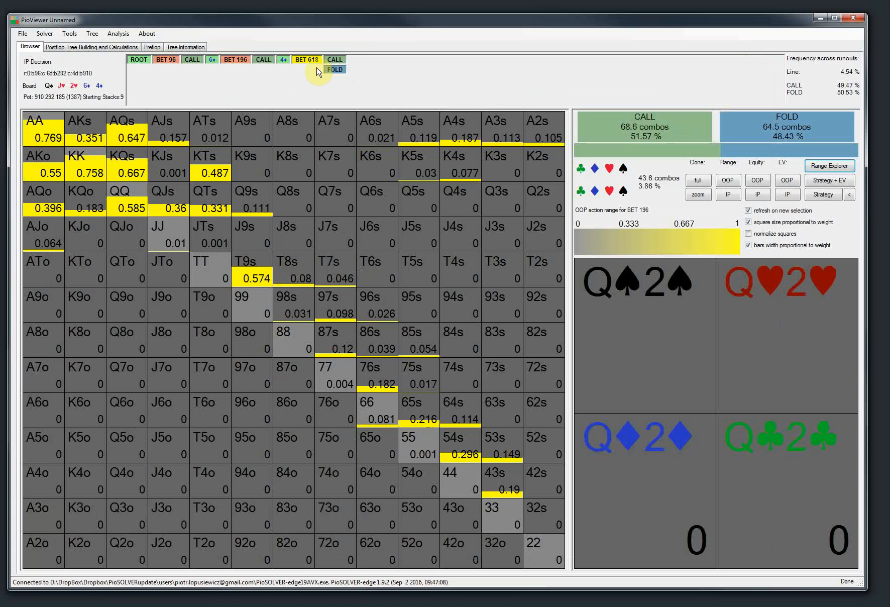
Return to OOP's 4♦ river decision and examine the BET 618 range in the Range Explorer
{"action": "left_click", "coordinate": [284, 61]}
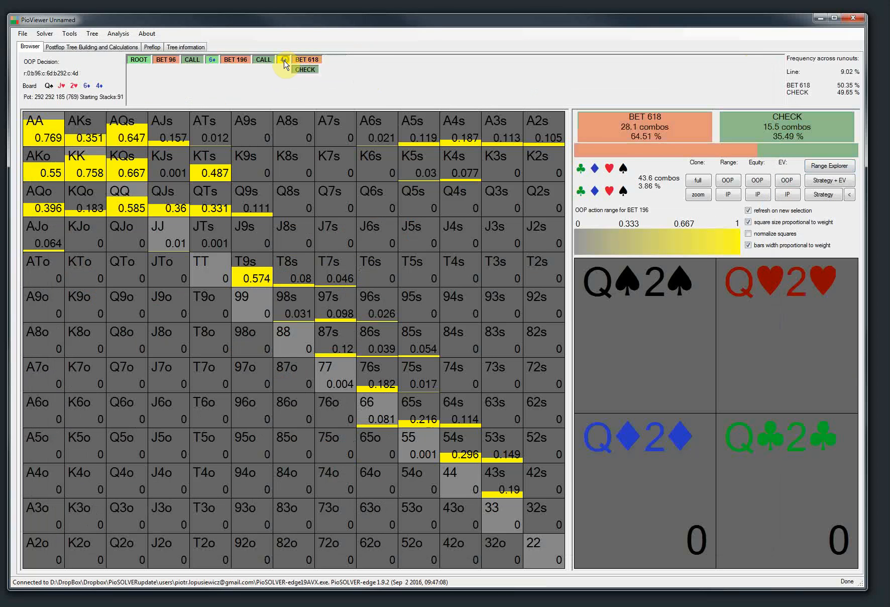
{"action": "left_click", "coordinate": [830, 166]}
{"action": "left_click", "coordinate": [120, 206]}
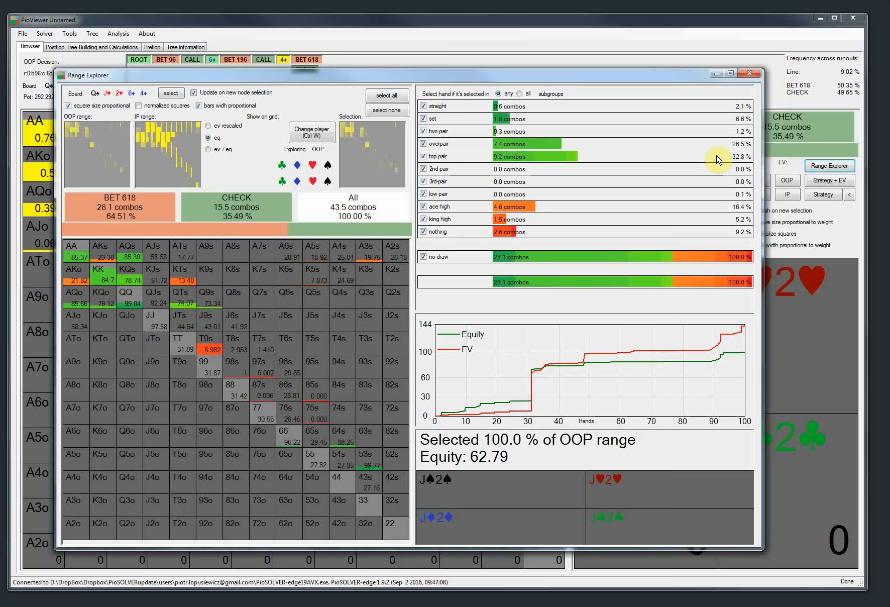
Restrict the explored OOP hands to top pair, overpair, two pair, set and straight
{"action": "left_click", "coordinate": [386, 109]}
{"action": "left_click", "coordinate": [423, 156]}
{"action": "left_click", "coordinate": [423, 144]}
{"action": "left_click", "coordinate": [423, 131]}
{"action": "left_click", "coordinate": [423, 118]}
{"action": "left_click", "coordinate": [423, 106]}
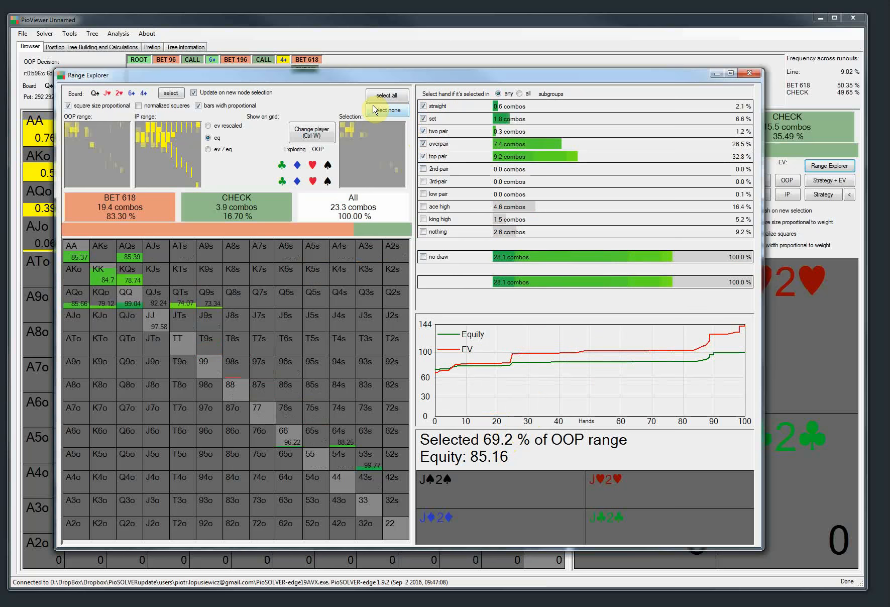
Reselect all hands, examine OOP's river CHECK range, and close the Range Explorer
{"action": "left_click", "coordinate": [386, 95]}
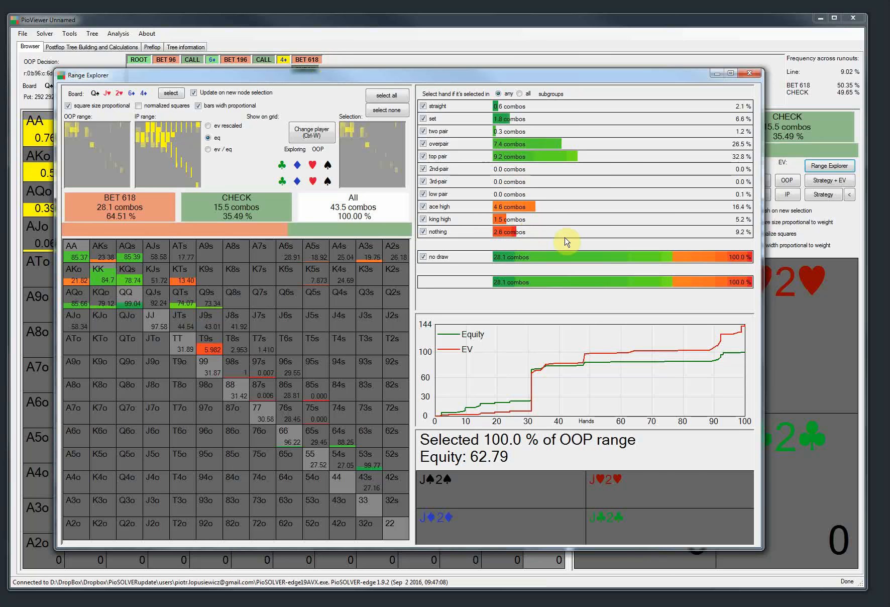
{"action": "left_click", "coordinate": [235, 205]}
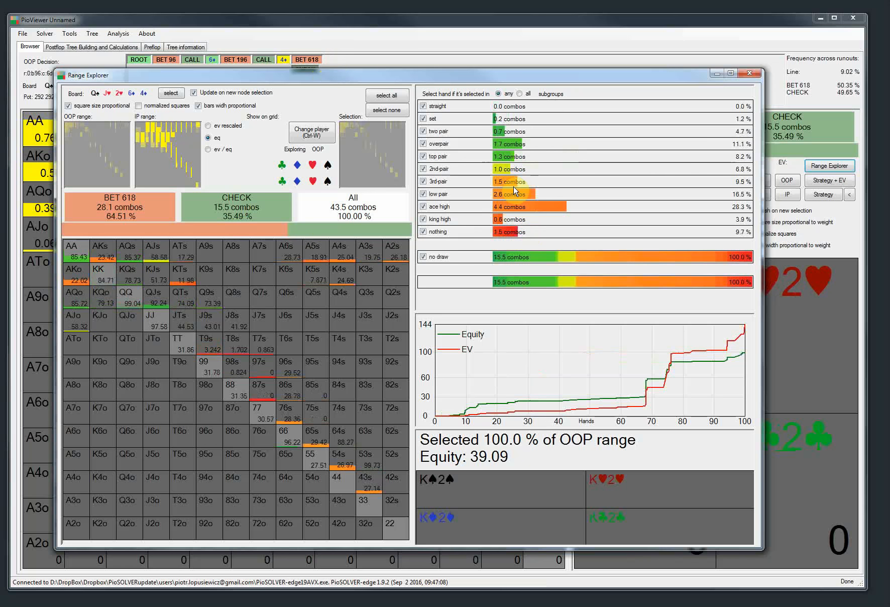
{"action": "left_click", "coordinate": [752, 75]}
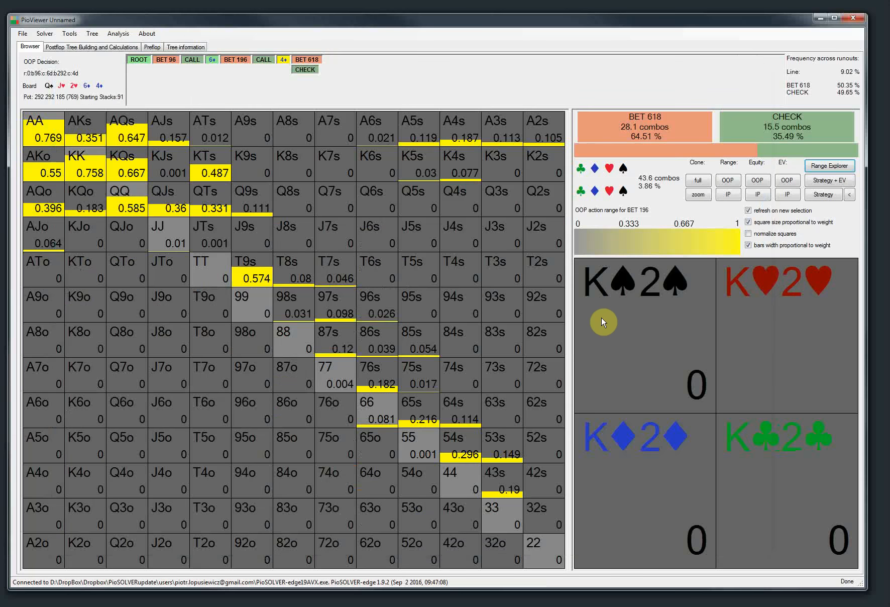
Reopen the Range Explorer, show rescaled EV and EV / EQ on OOP's grid, and close it
{"action": "left_click", "coordinate": [816, 167]}
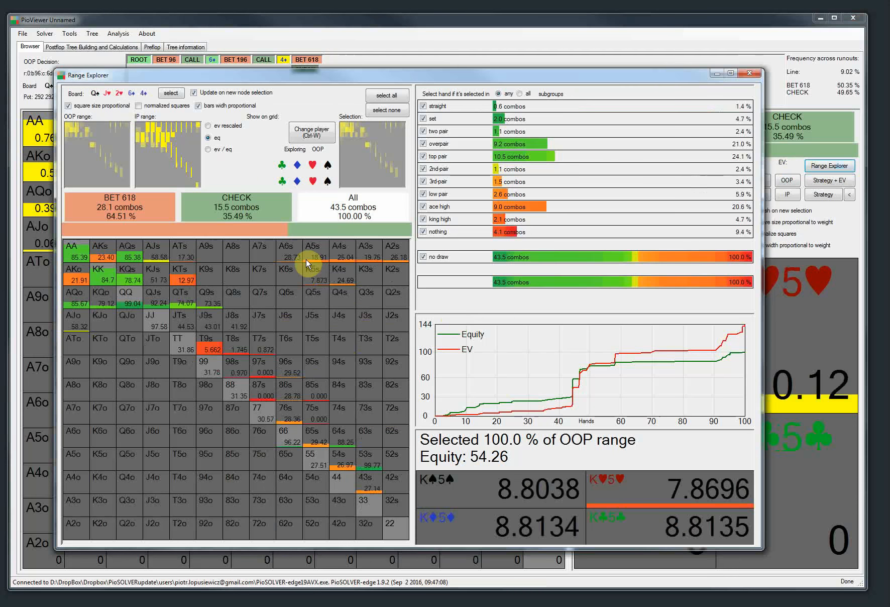
{"action": "left_click", "coordinate": [217, 126]}
{"action": "left_click", "coordinate": [213, 150]}
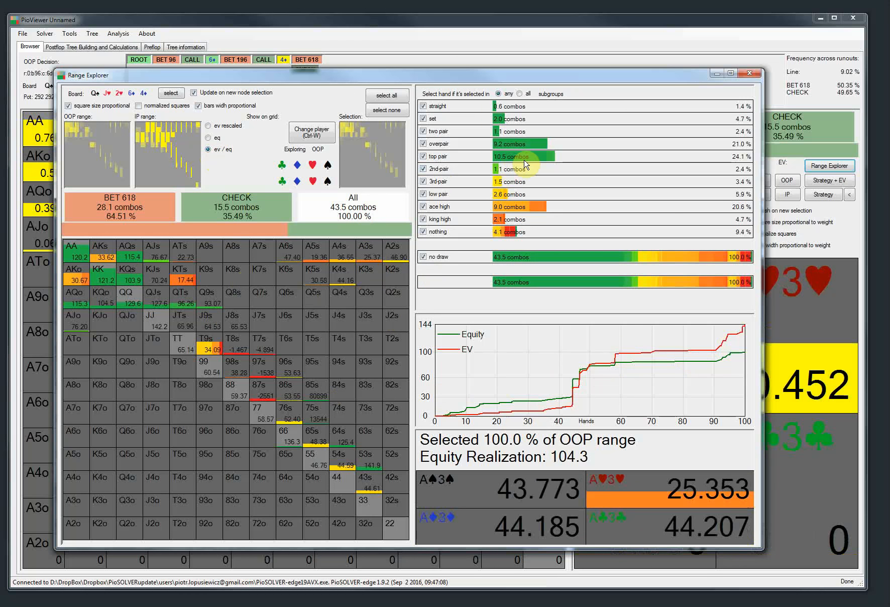
{"action": "left_click", "coordinate": [750, 75]}
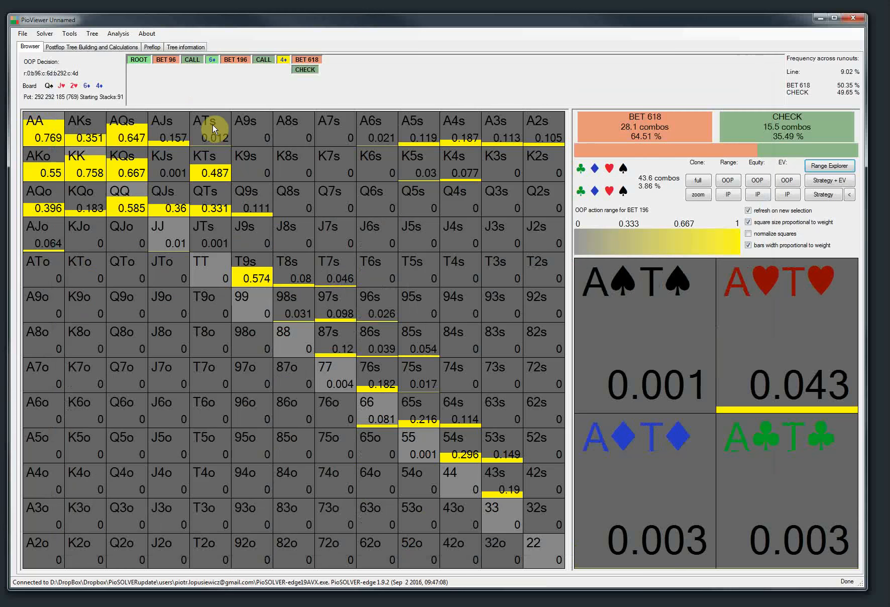
Try to display the strategy at the split node following the turn BET 196 and CALL
{"action": "left_click", "coordinate": [165, 59]}
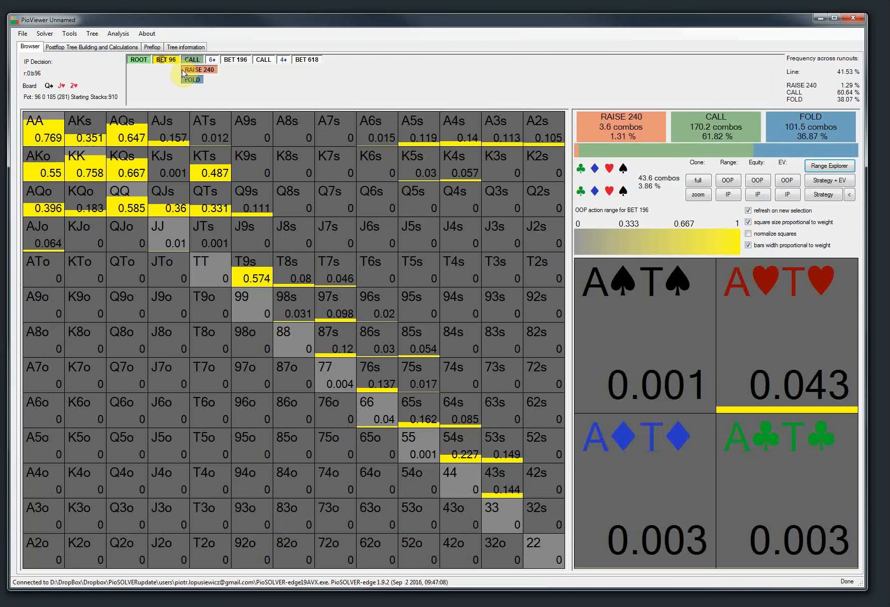
{"action": "left_click", "coordinate": [232, 59]}
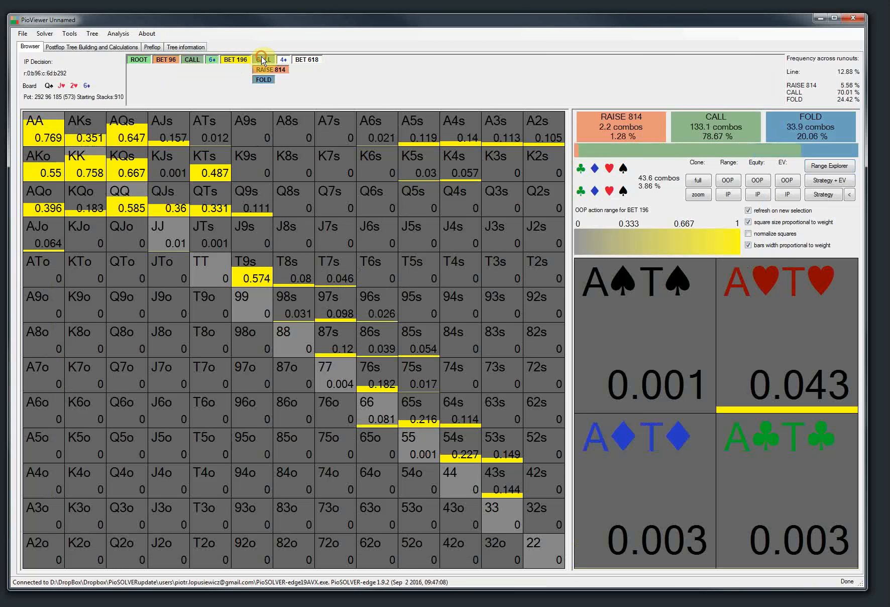
{"action": "left_click", "coordinate": [261, 60]}
{"action": "left_click", "coordinate": [823, 194]}
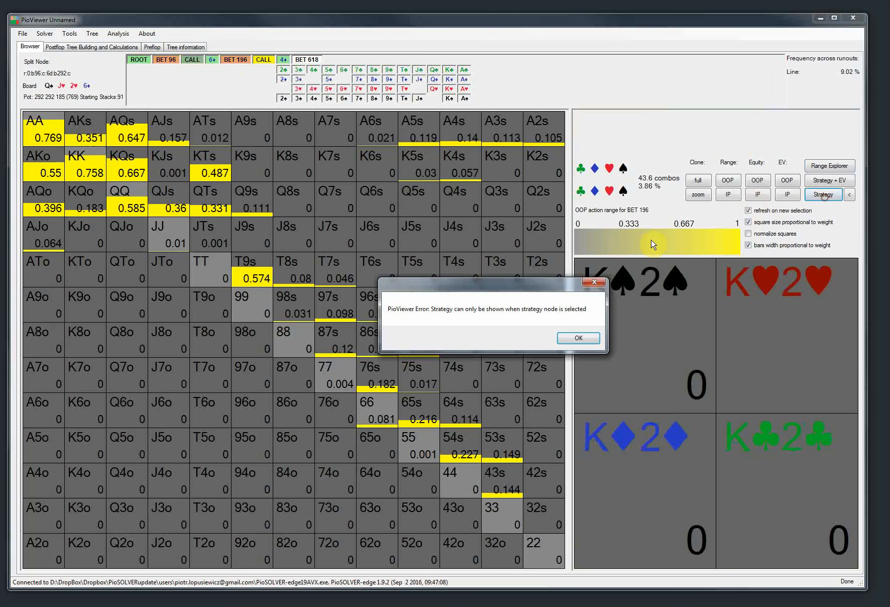
{"action": "left_click", "coordinate": [573, 335]}
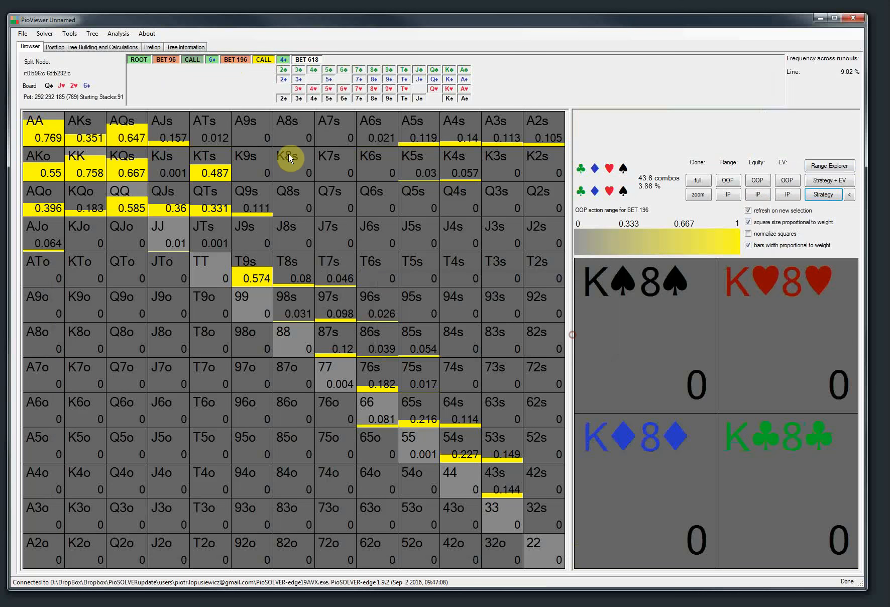
Go back to IP's decision facing BET 196 on the 6♦ turn and display its strategy with EVs
{"action": "left_click", "coordinate": [236, 60]}
{"action": "left_click", "coordinate": [829, 180]}
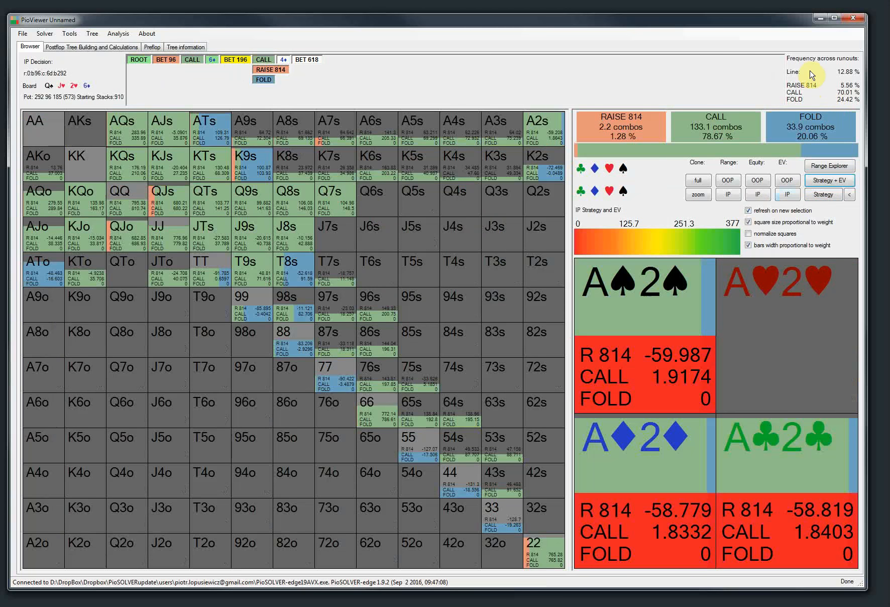
View OOP's strategy and EV at the 6♦ decision, and replace the turn card with J♦
{"action": "left_click", "coordinate": [211, 61]}
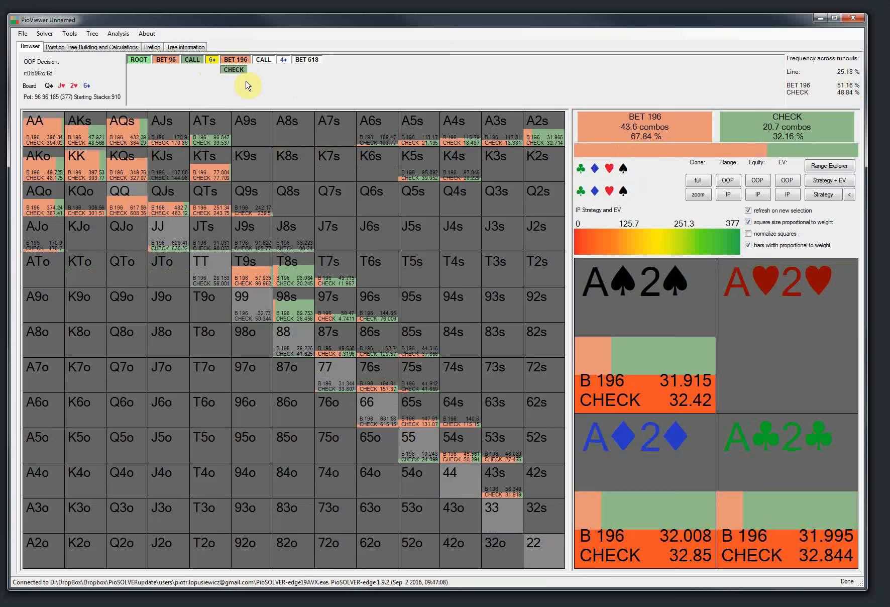
{"action": "left_click", "coordinate": [194, 61]}
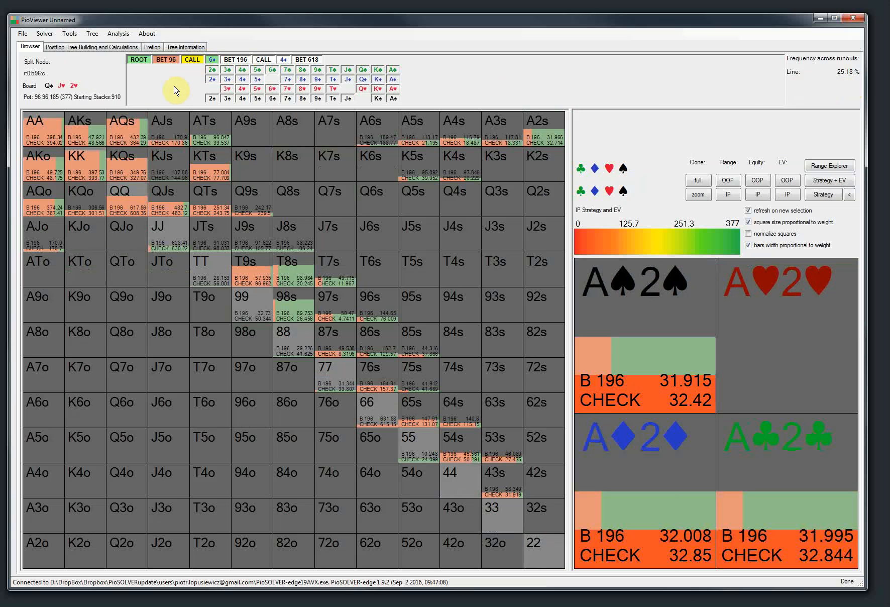
{"action": "left_click", "coordinate": [347, 79]}
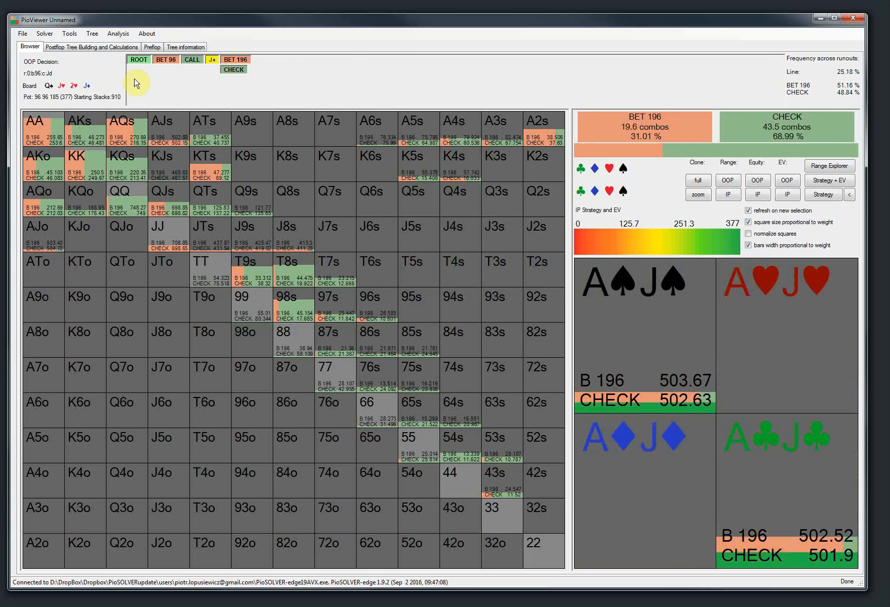
Open the runouts EV comparison (Hotness) for the J♦ turn decision and display OOP's EV for every turn card
{"action": "left_click", "coordinate": [100, 36]}
{"action": "mouse_move", "coordinate": [70, 34]}
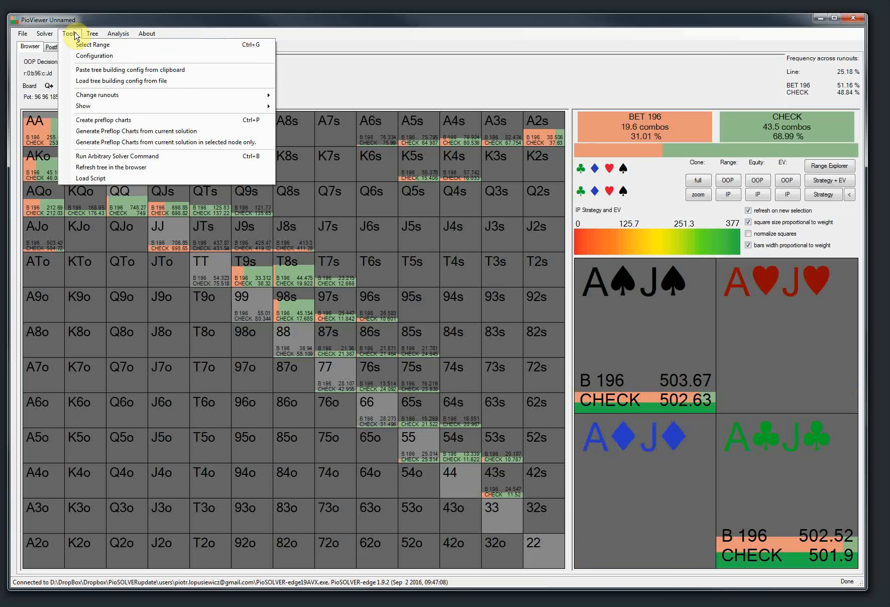
{"action": "mouse_move", "coordinate": [111, 34]}
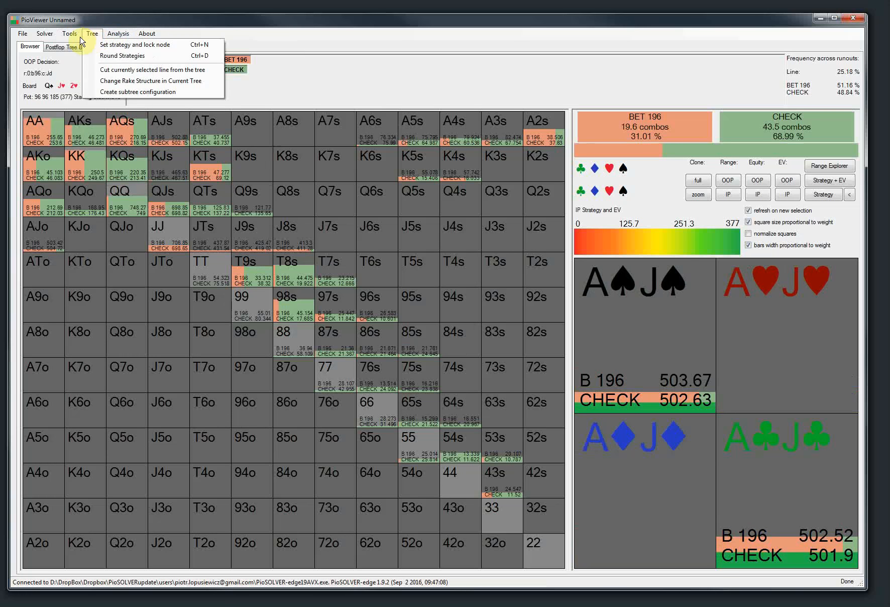
{"action": "mouse_move", "coordinate": [66, 39]}
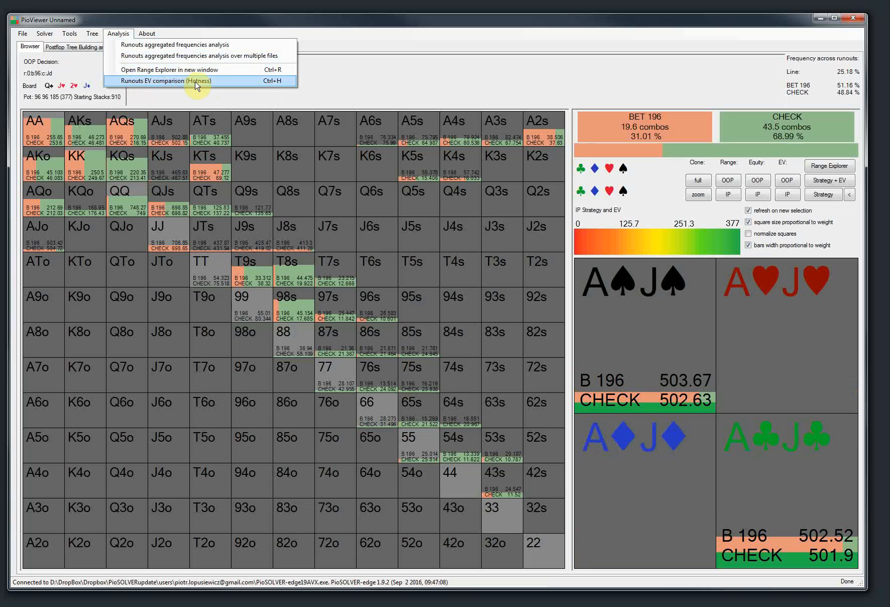
{"action": "left_click", "coordinate": [279, 85]}
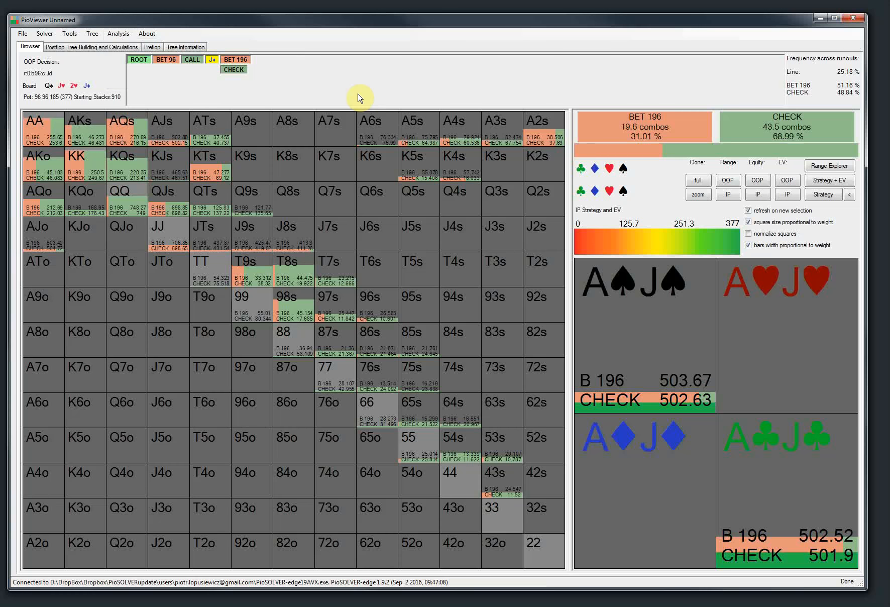
{"action": "left_click_drag", "start_coordinate": [405, 159], "coordinate": [399, 241]}
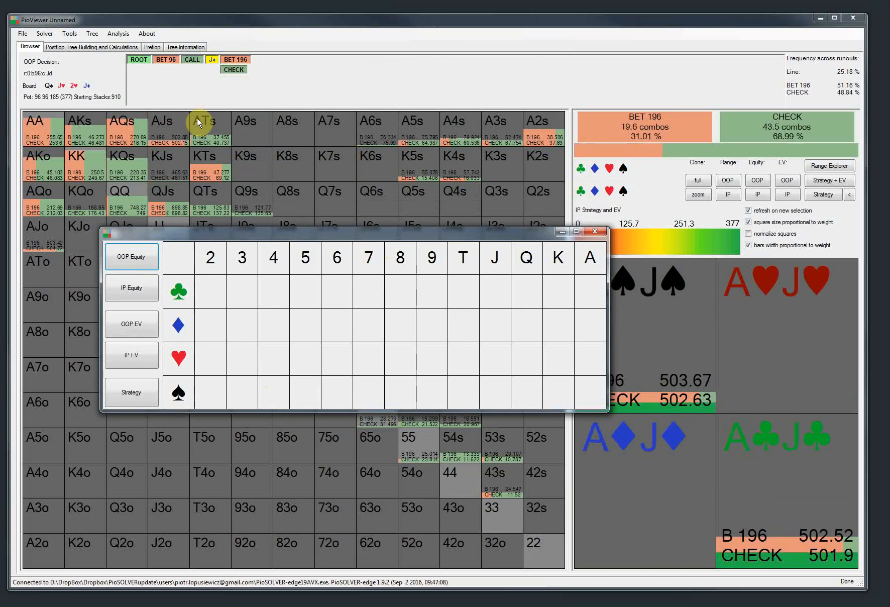
{"action": "left_click", "coordinate": [127, 327]}
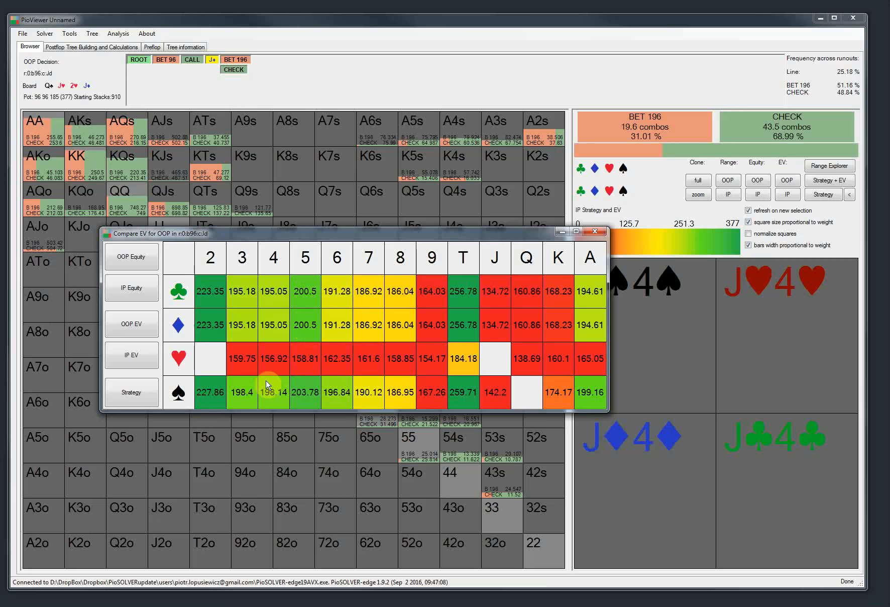
Compare the strategy, equity, OOP EV and IP EV across all turn cards, and close the comparison
{"action": "left_click", "coordinate": [129, 391]}
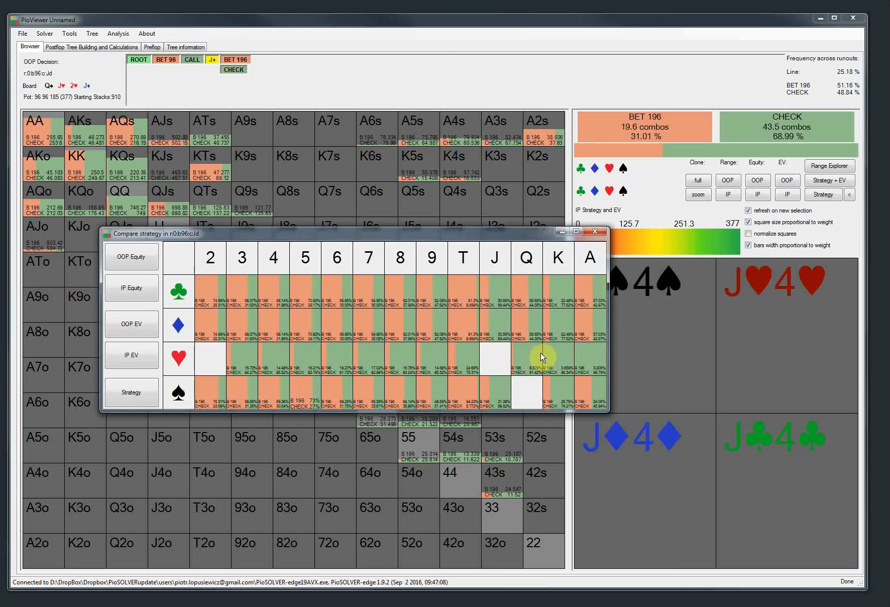
{"action": "left_click", "coordinate": [129, 251]}
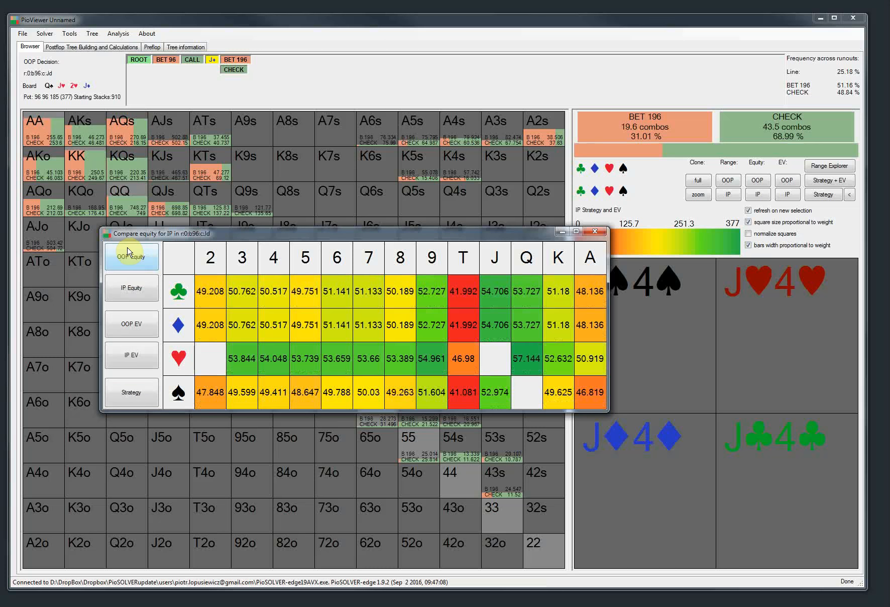
{"action": "left_click", "coordinate": [131, 323]}
{"action": "left_click", "coordinate": [131, 355]}
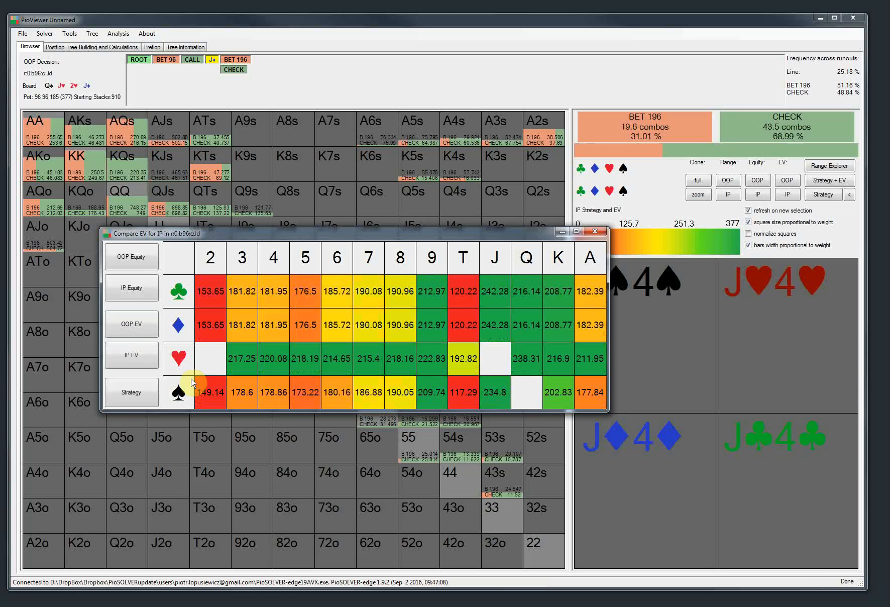
{"action": "left_click", "coordinate": [595, 231]}
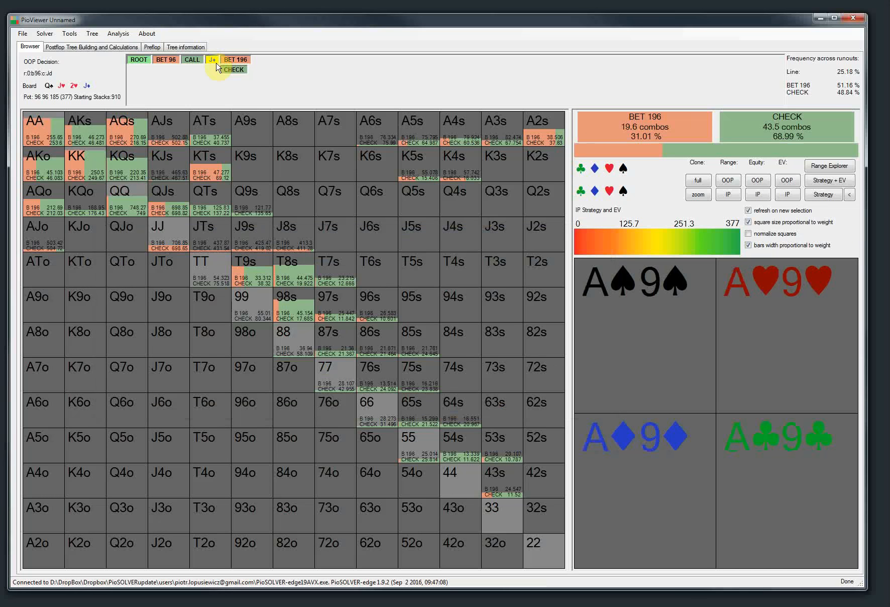
Go to IP's decision facing BET 196 on the J♦ turn, compare IP's EV across all turn cards, and close the comparison
{"action": "left_click", "coordinate": [235, 59]}
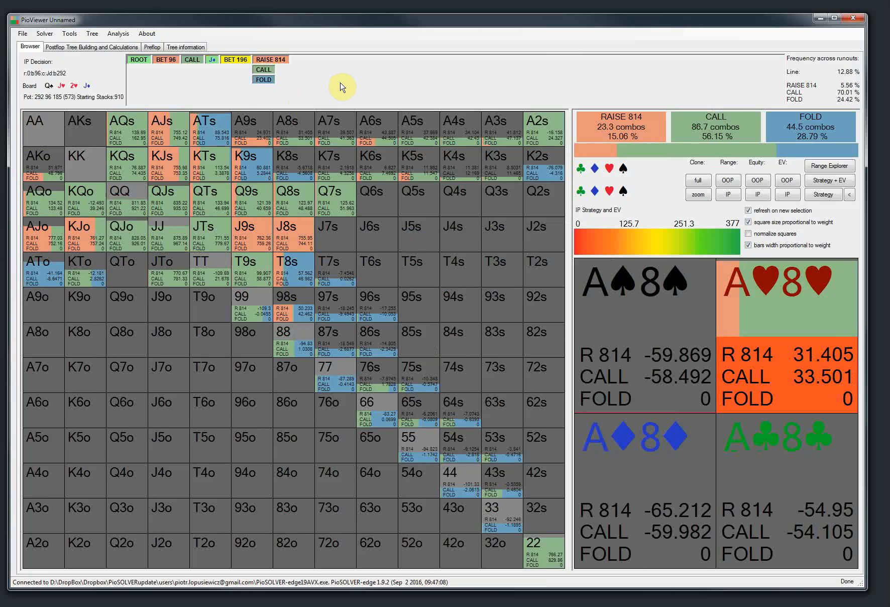
{"action": "left_click", "coordinate": [377, 110]}
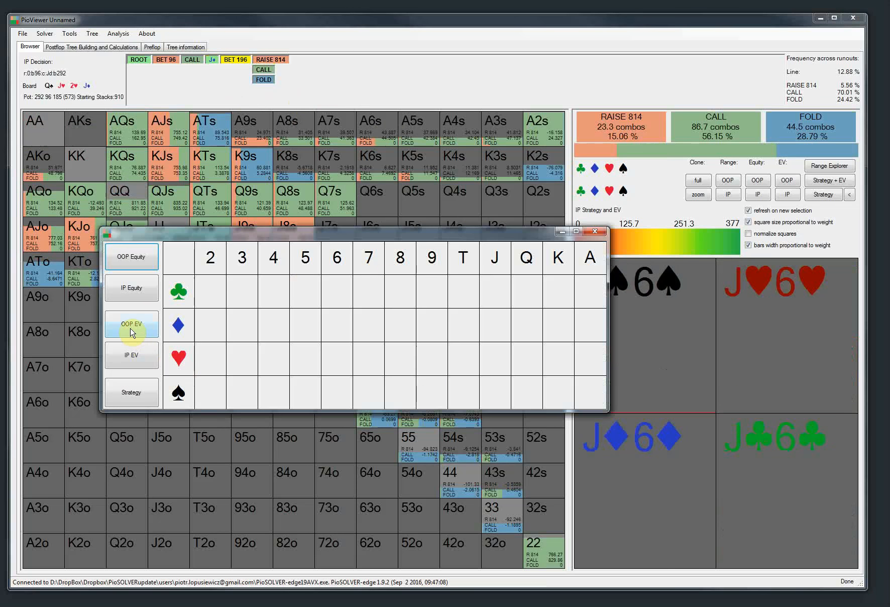
{"action": "left_click", "coordinate": [131, 352]}
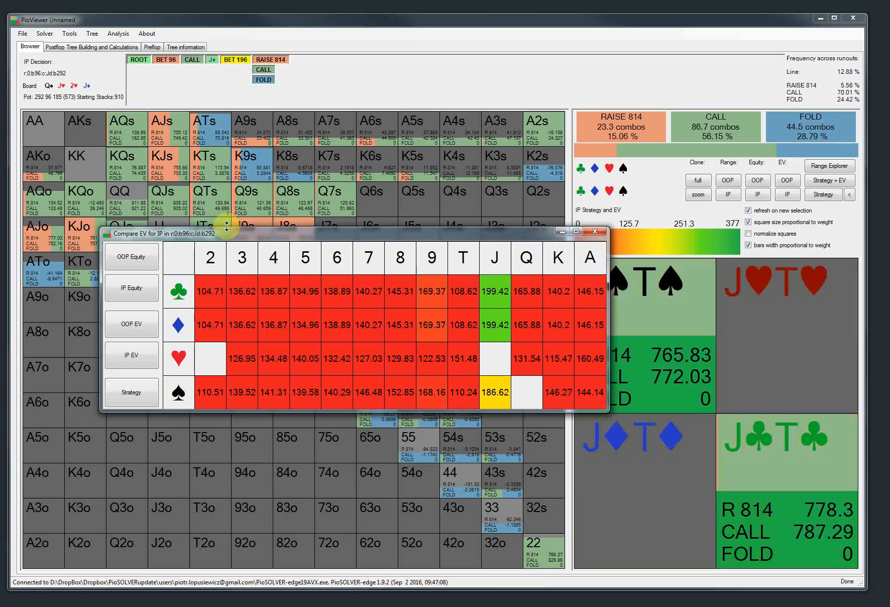
{"action": "left_click_drag", "start_coordinate": [215, 228], "coordinate": [216, 210]}
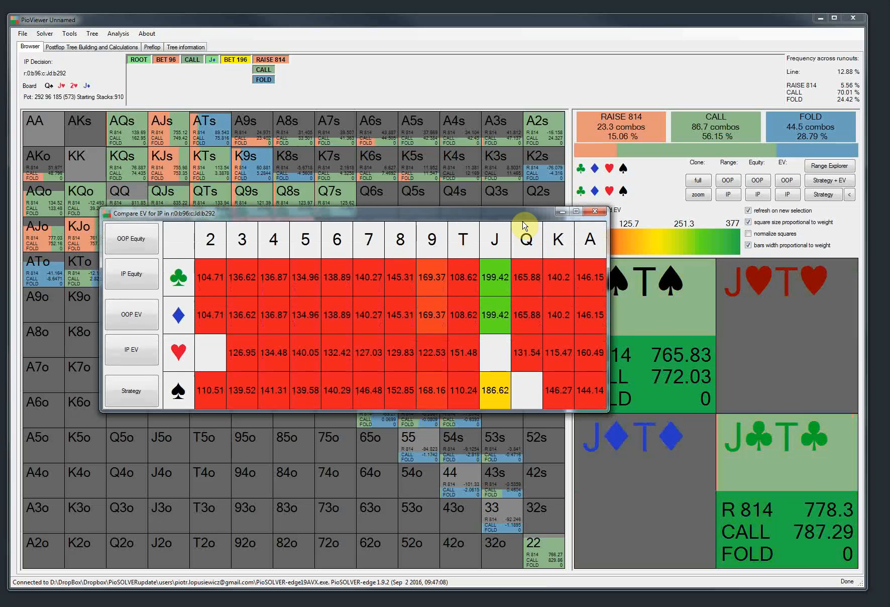
{"action": "left_click", "coordinate": [594, 213]}
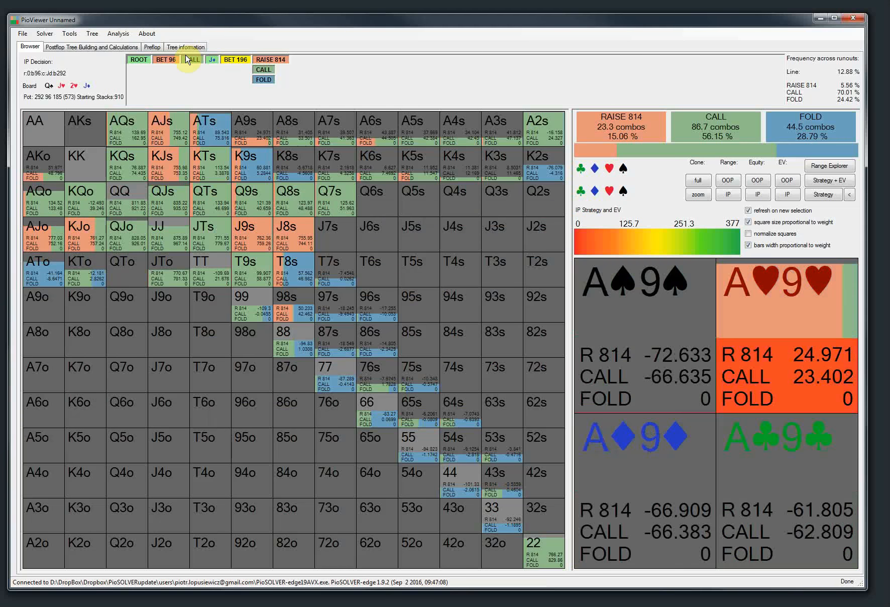
Replace the turn card with 3♦, follow BET 196 and CALL, and choose 6♦ as the river card
{"action": "left_click", "coordinate": [196, 69]}
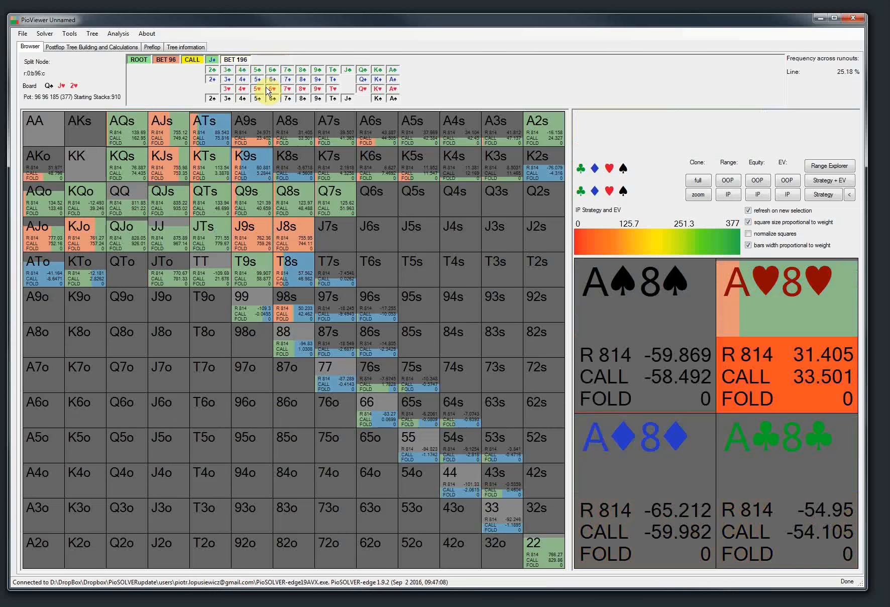
{"action": "left_click", "coordinate": [231, 76]}
{"action": "left_click", "coordinate": [236, 60]}
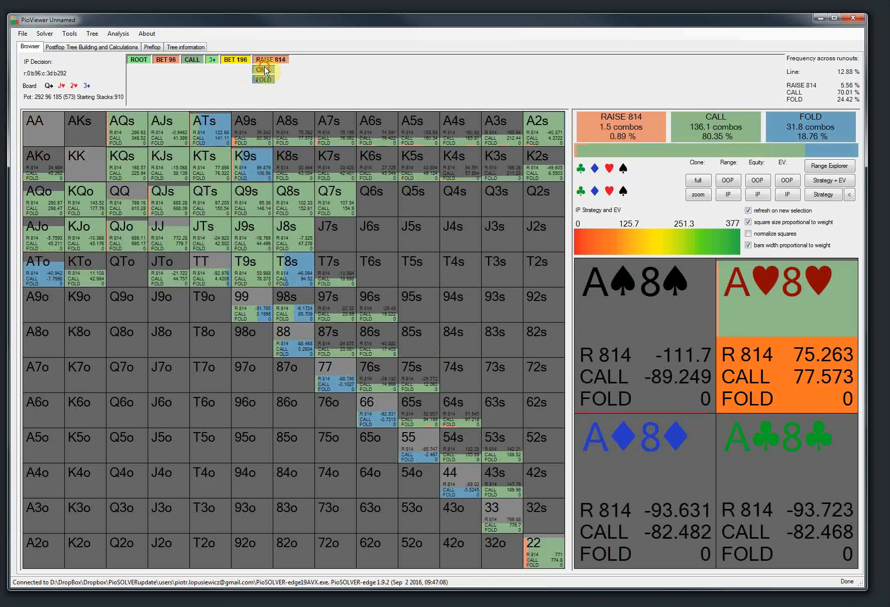
{"action": "left_click", "coordinate": [264, 70]}
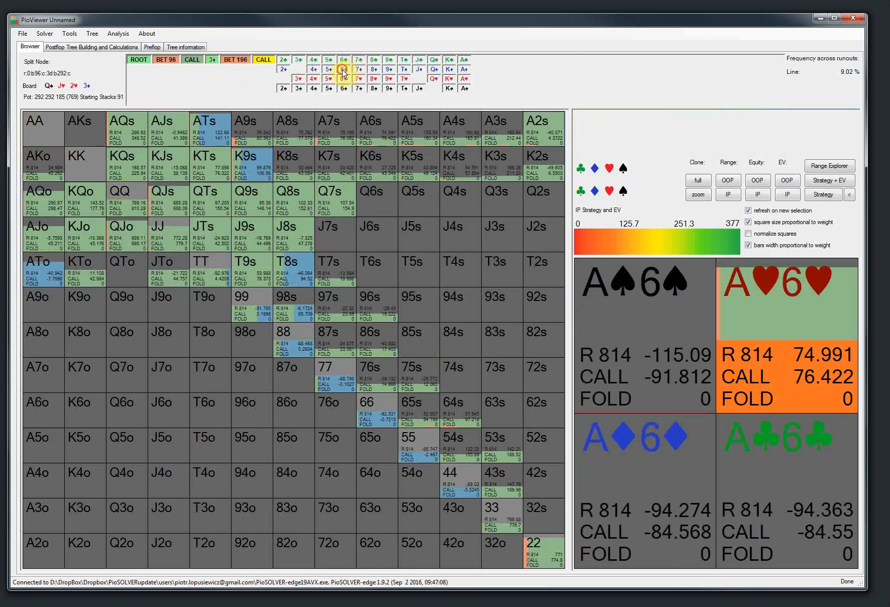
{"action": "left_click", "coordinate": [343, 69]}
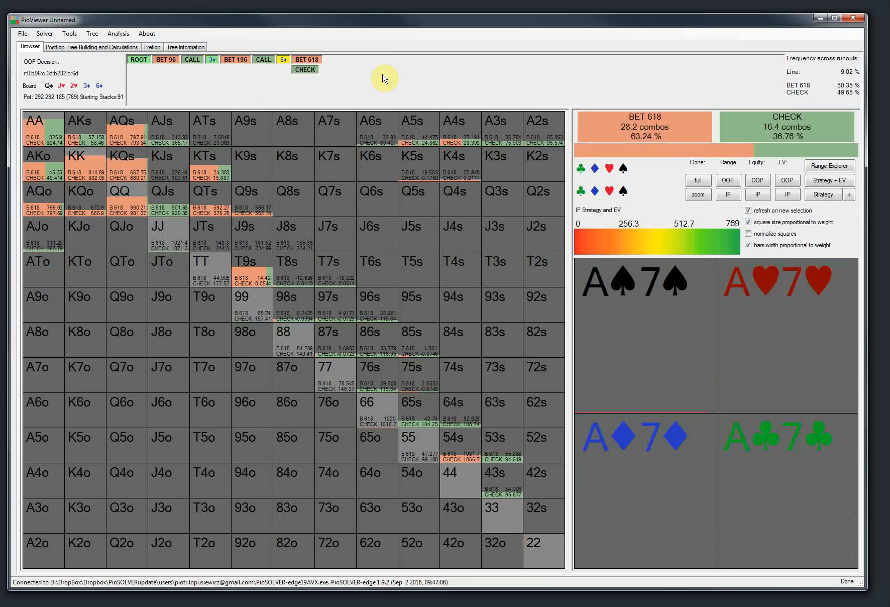
Display OOP's EV for every river card in the runouts comparison, and jump from it to the 6♣ river
{"action": "left_click_drag", "start_coordinate": [308, 206], "coordinate": [264, 223]}
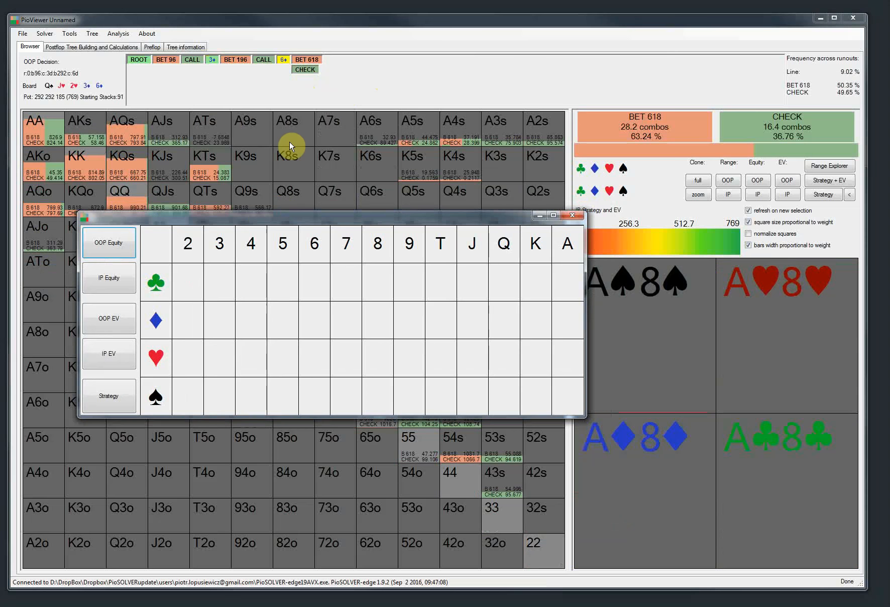
{"action": "left_click", "coordinate": [110, 319]}
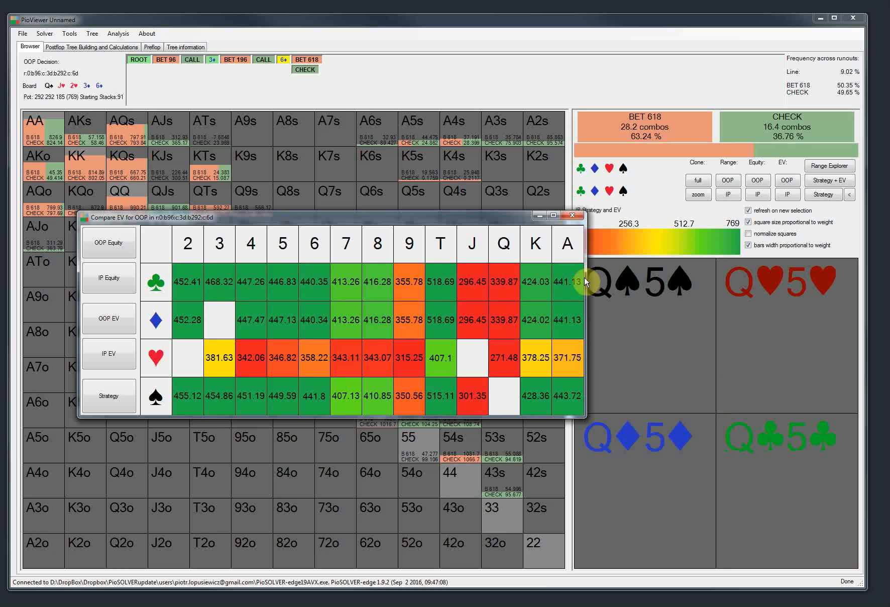
{"action": "left_click", "coordinate": [313, 283]}
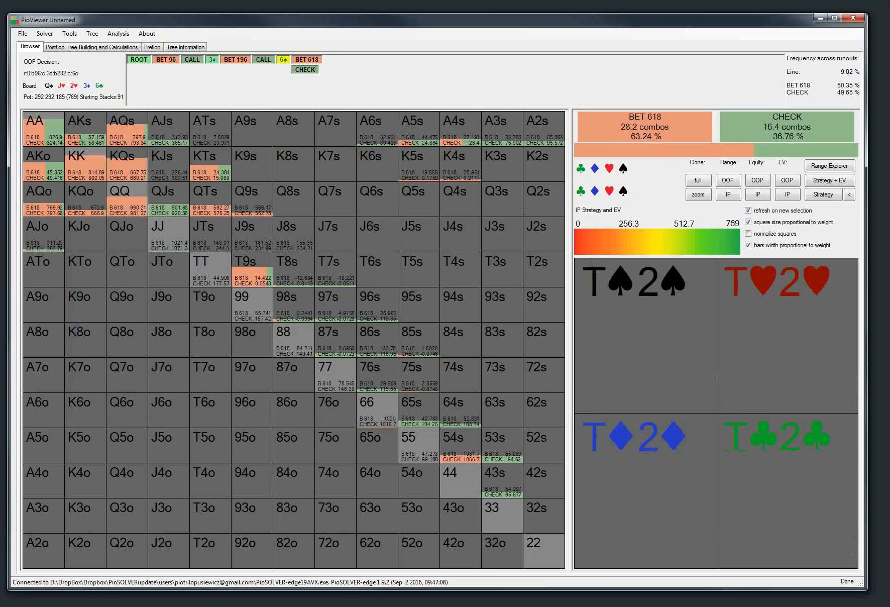
{"action": "left_click", "coordinate": [284, 60]}
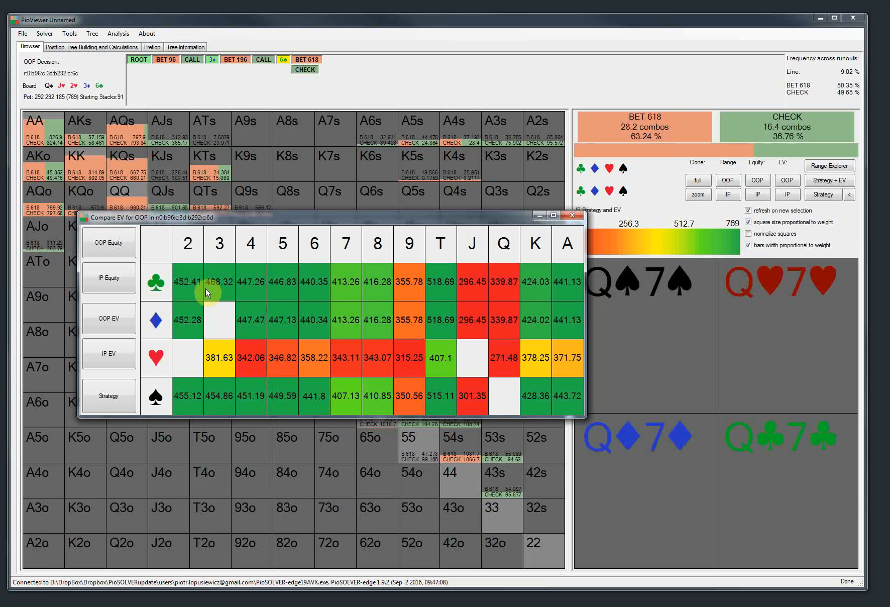
Browse several river cards from the comparison grid, starting with 3♣ and ending on 2♠, and close the comparison
{"action": "left_click", "coordinate": [222, 280]}
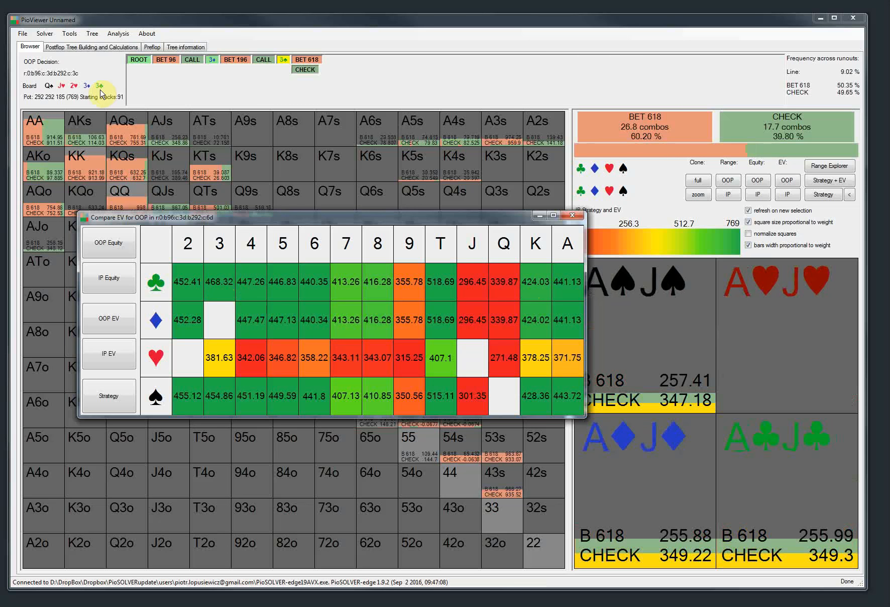
{"action": "left_click", "coordinate": [283, 314]}
{"action": "left_click", "coordinate": [368, 397]}
{"action": "left_click", "coordinate": [277, 395]}
{"action": "left_click", "coordinate": [213, 394]}
{"action": "left_click", "coordinate": [189, 396]}
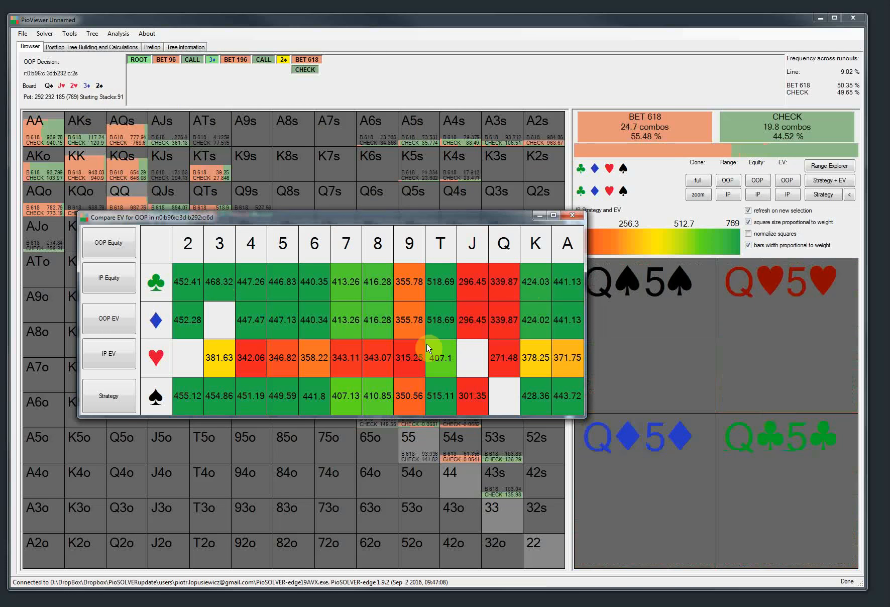
{"action": "left_click", "coordinate": [573, 215]}
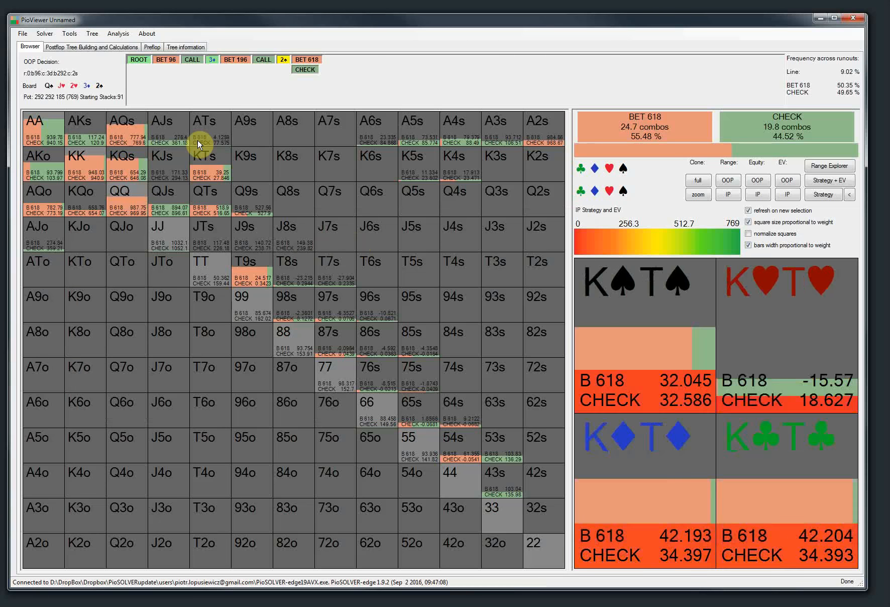
Look up the available commands for changing the runout's rank and suit and their shortcuts
{"action": "left_click", "coordinate": [69, 34]}
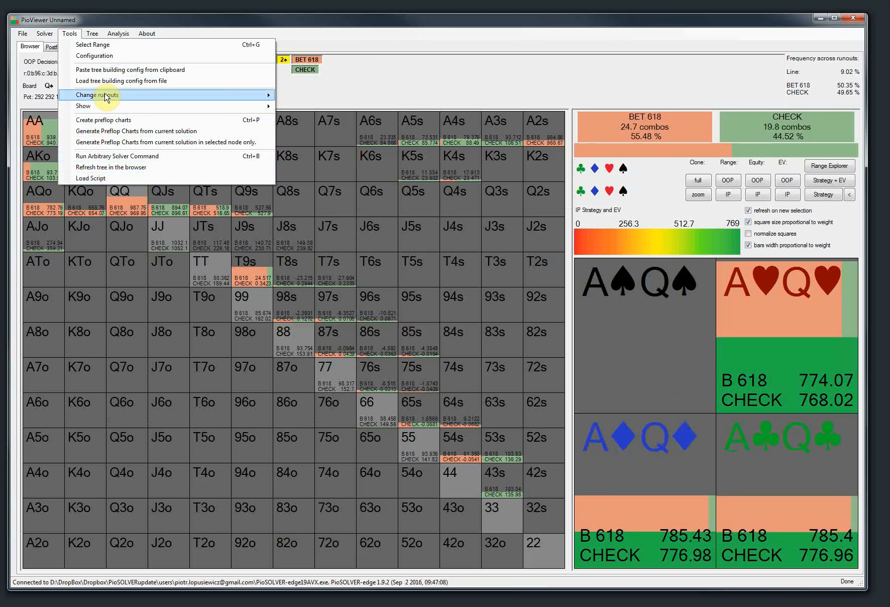
{"action": "mouse_move", "coordinate": [106, 97]}
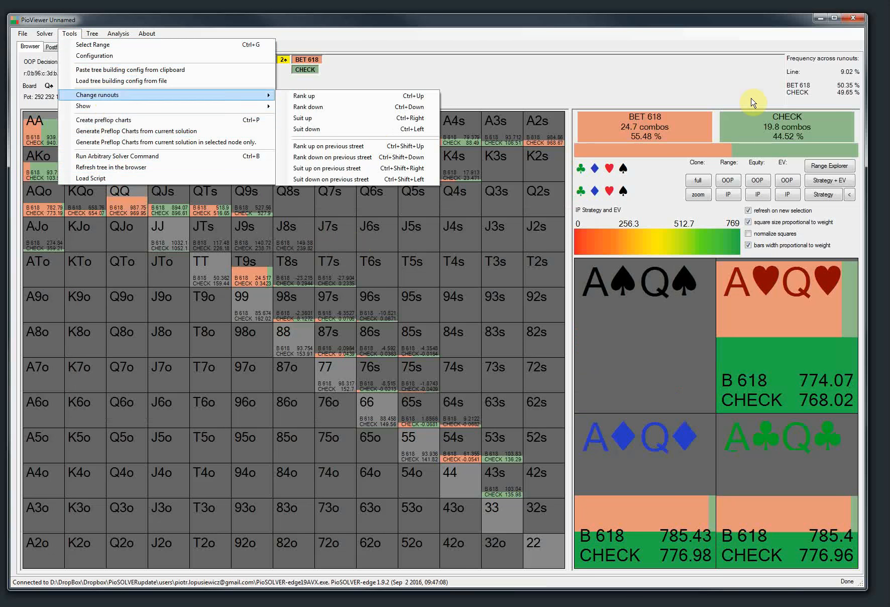
{"action": "key", "text": "Escape"}
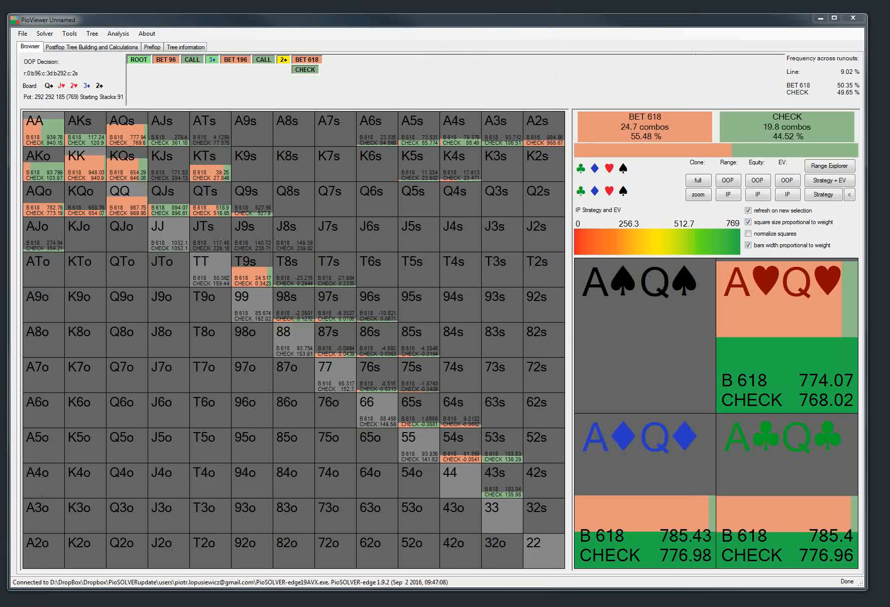
Switch to the web browser, open the PioSOLVER site's FAQ&Videos page and look over its list of videos
{"action": "key", "text": "alt+Tab"}
{"action": "left_click_drag", "start_coordinate": [404, 43], "coordinate": [440, 39]}
{"action": "scroll", "coordinate": [431, 302], "scroll_direction": "down", "scroll_amount": 1}
{"action": "left_click", "coordinate": [412, 187]}
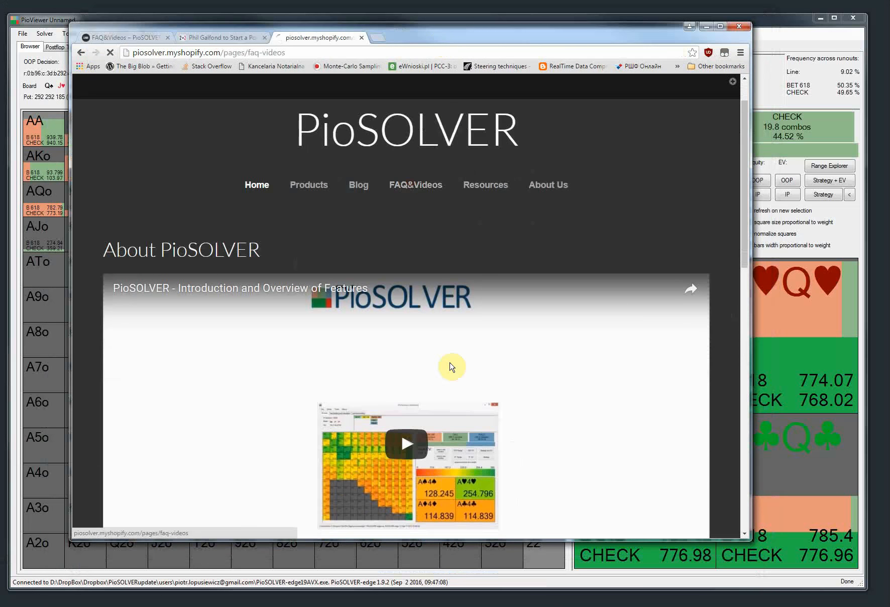
{"action": "scroll", "coordinate": [272, 374], "scroll_direction": "down", "scroll_amount": 4}
{"action": "scroll", "coordinate": [187, 467], "scroll_direction": "up", "scroll_amount": 1}
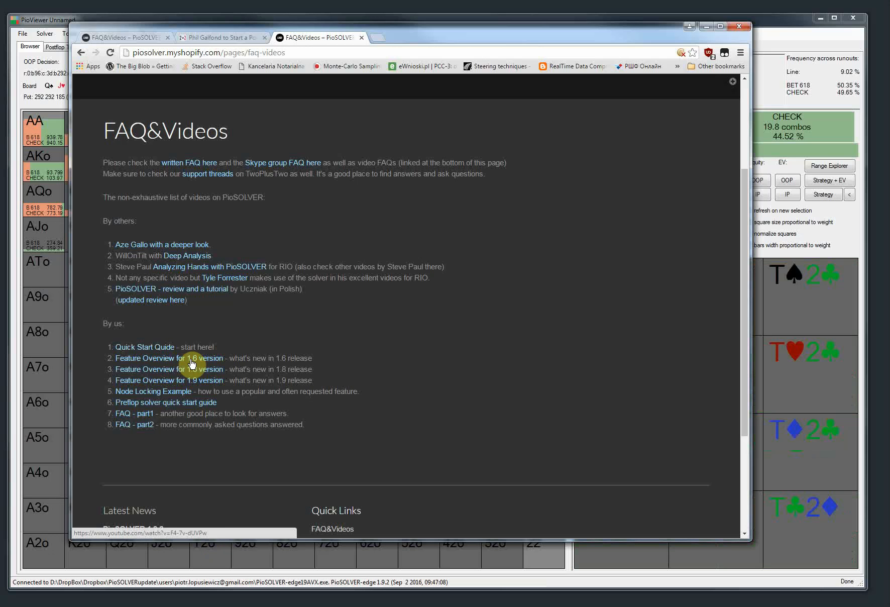
Open the FAQ - part1 video, read the list of questions in its description, and close it
{"action": "left_click", "coordinate": [133, 417]}
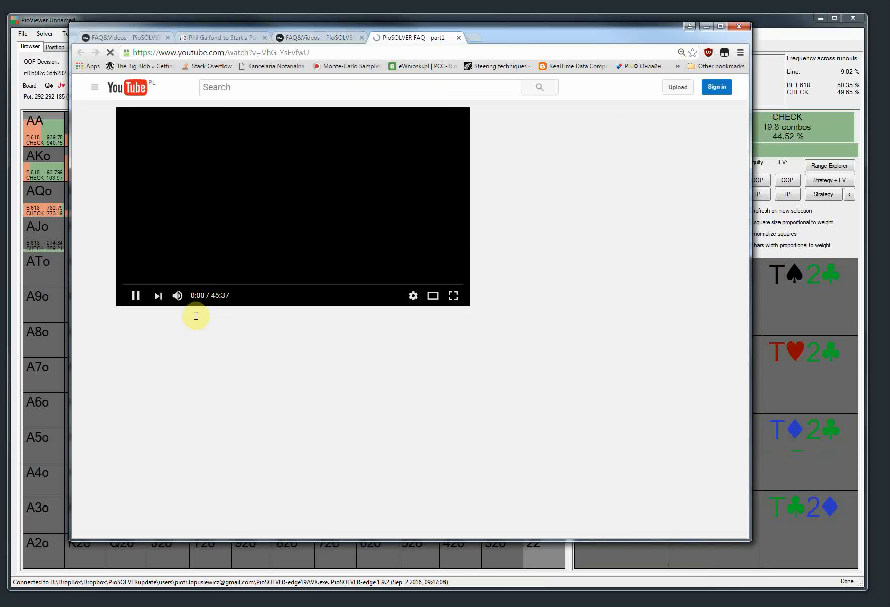
{"action": "left_click", "coordinate": [272, 463]}
{"action": "scroll", "coordinate": [282, 467], "scroll_direction": "down", "scroll_amount": 4}
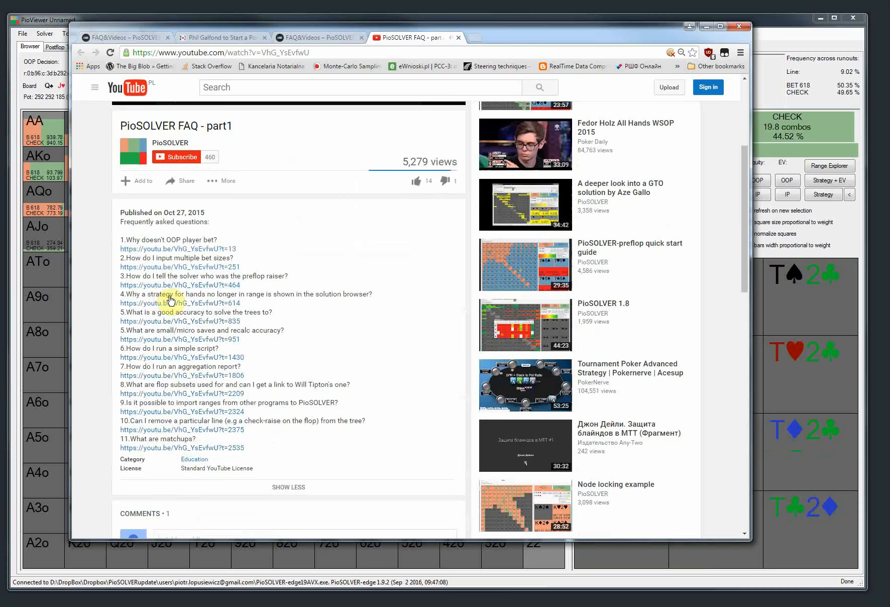
{"action": "left_click", "coordinate": [458, 37]}
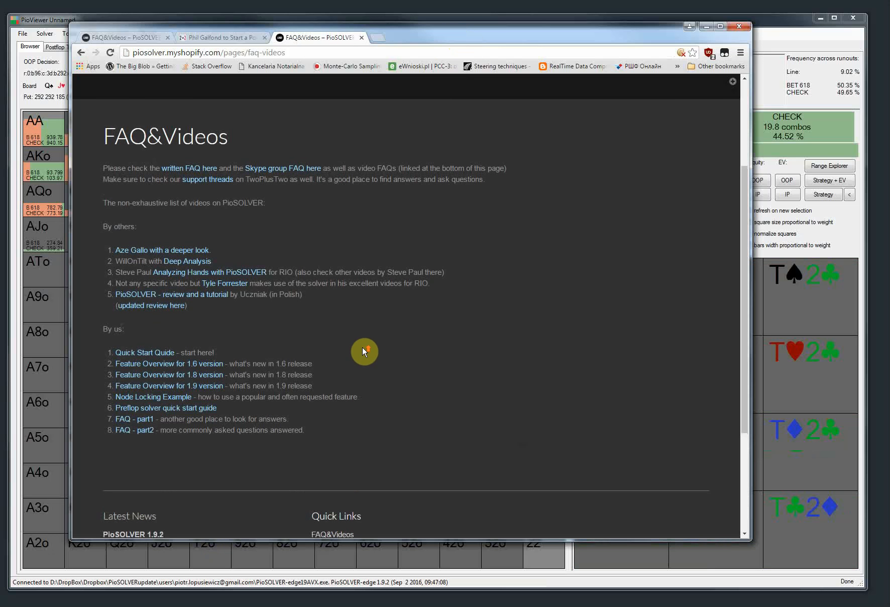
Open the PioSOLVER site's Blog, skim the release news, and return to PioViewer
{"action": "scroll", "coordinate": [365, 352], "scroll_direction": "up", "scroll_amount": 3}
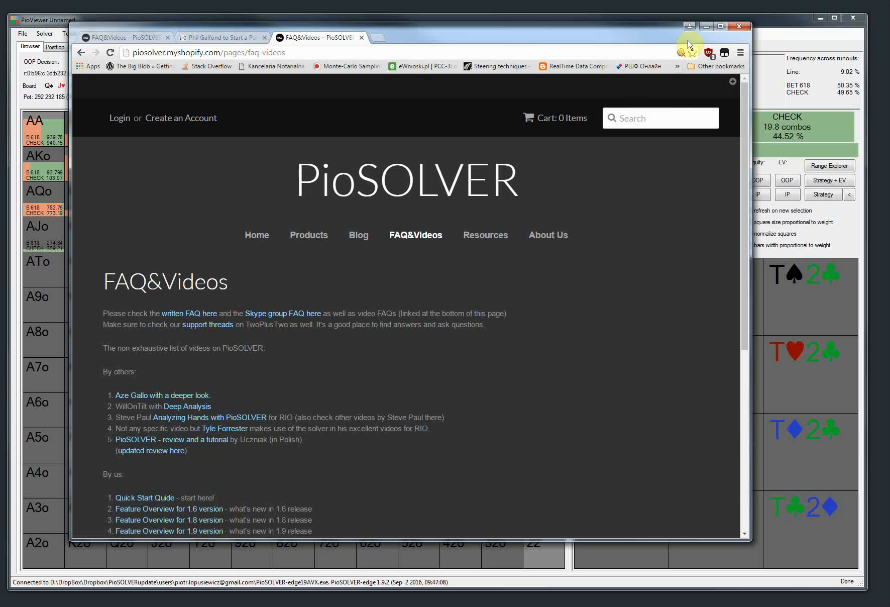
{"action": "left_click", "coordinate": [358, 235]}
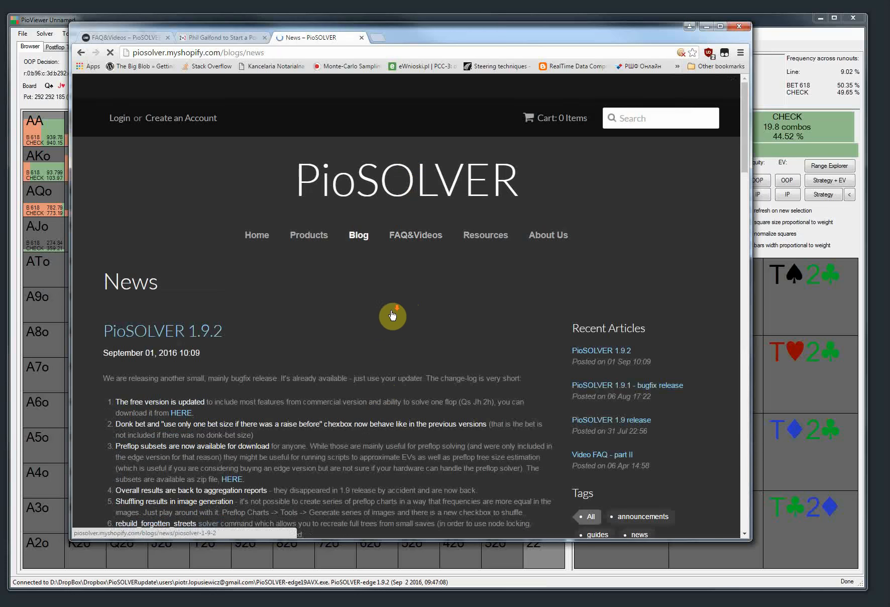
{"action": "scroll", "coordinate": [393, 315], "scroll_direction": "down", "scroll_amount": 15}
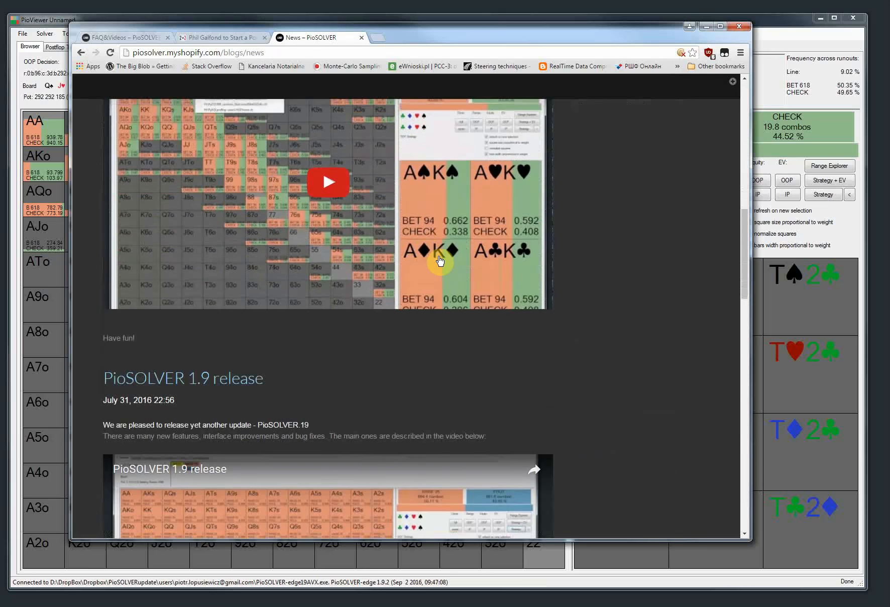
{"action": "scroll", "coordinate": [442, 258], "scroll_direction": "down", "scroll_amount": 8}
{"action": "left_click", "coordinate": [706, 26]}
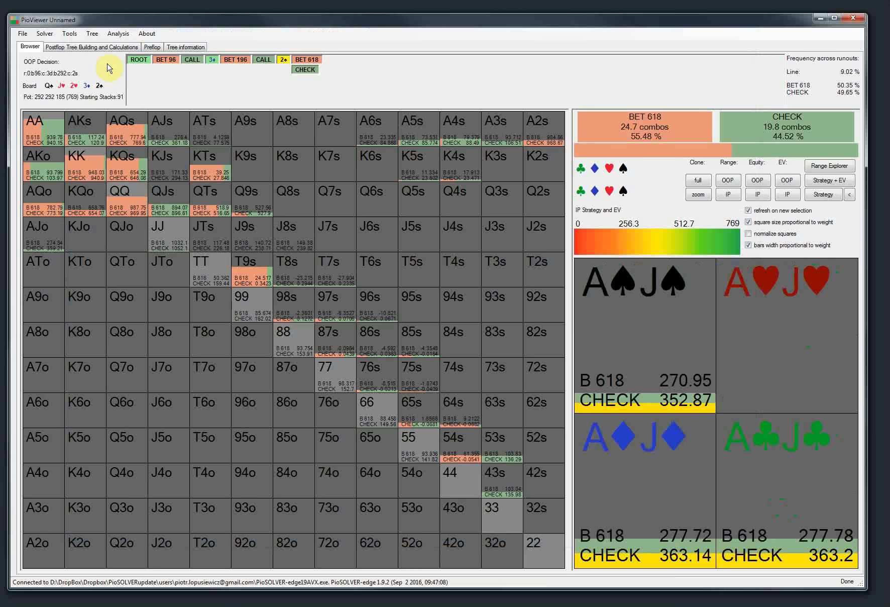
{"action": "left_click", "coordinate": [67, 33]}
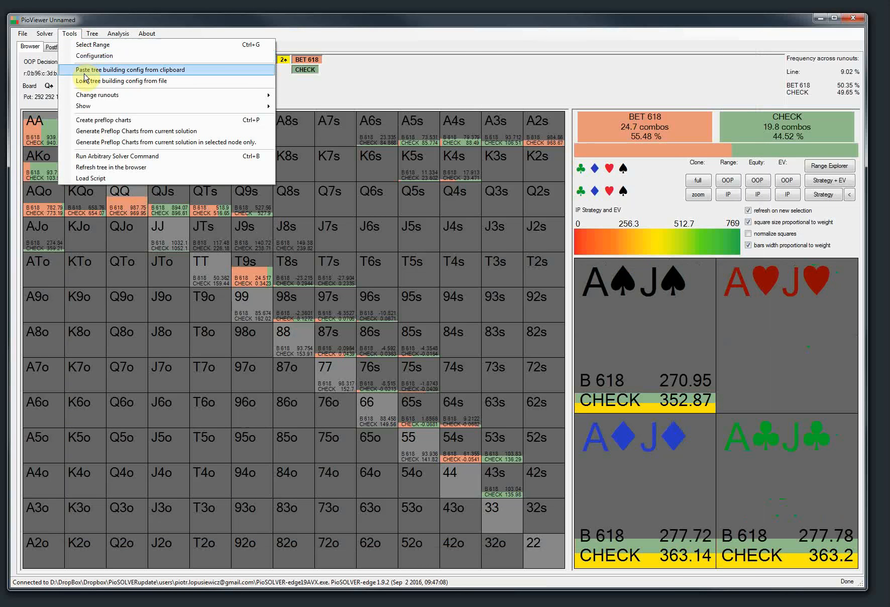
{"action": "left_click", "coordinate": [140, 119]}
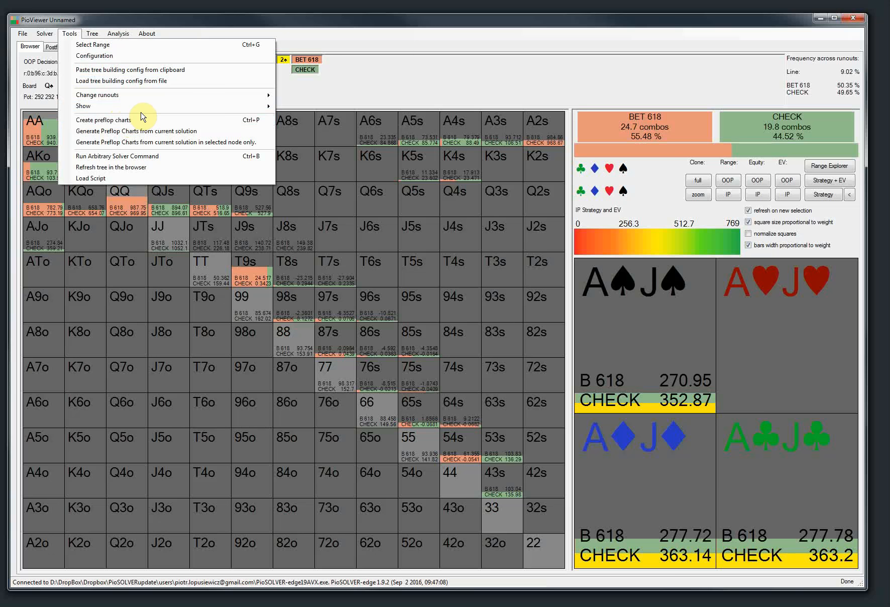
{"action": "left_click", "coordinate": [70, 33]}
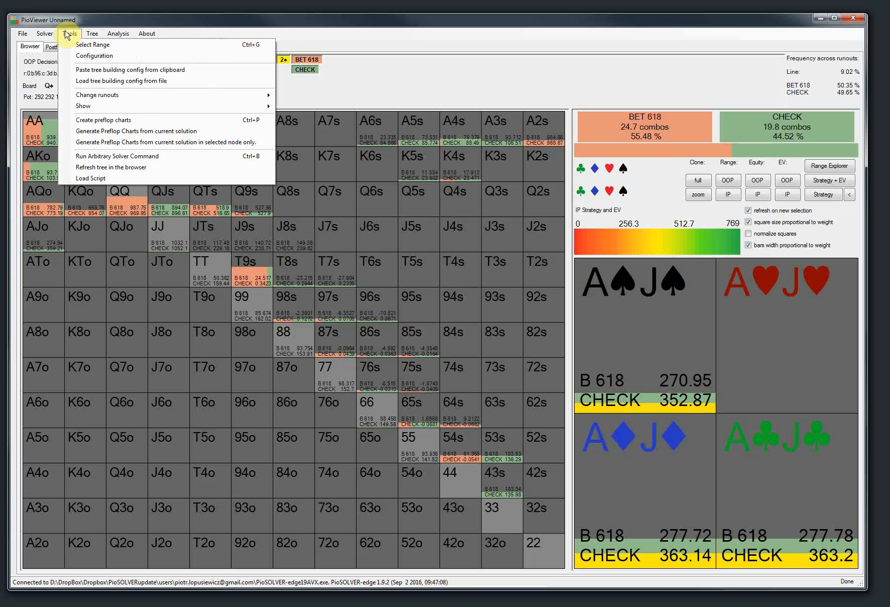
{"action": "left_click", "coordinate": [117, 33]}
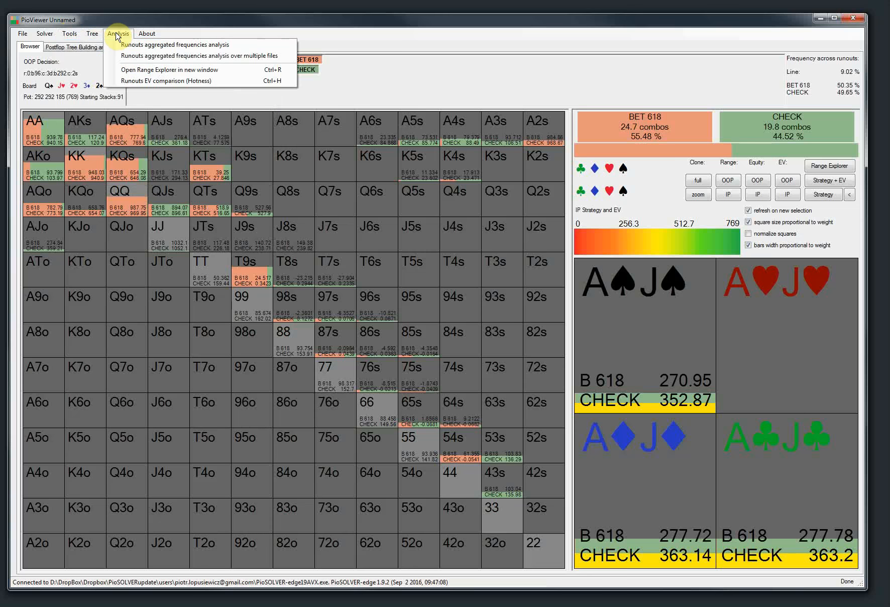
{"action": "left_click", "coordinate": [109, 35]}
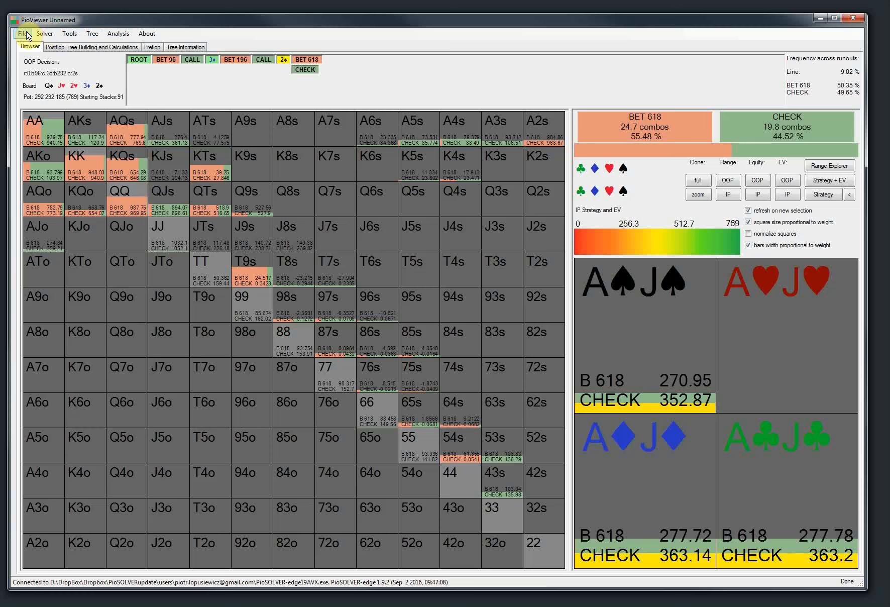
{"action": "left_click", "coordinate": [76, 46]}
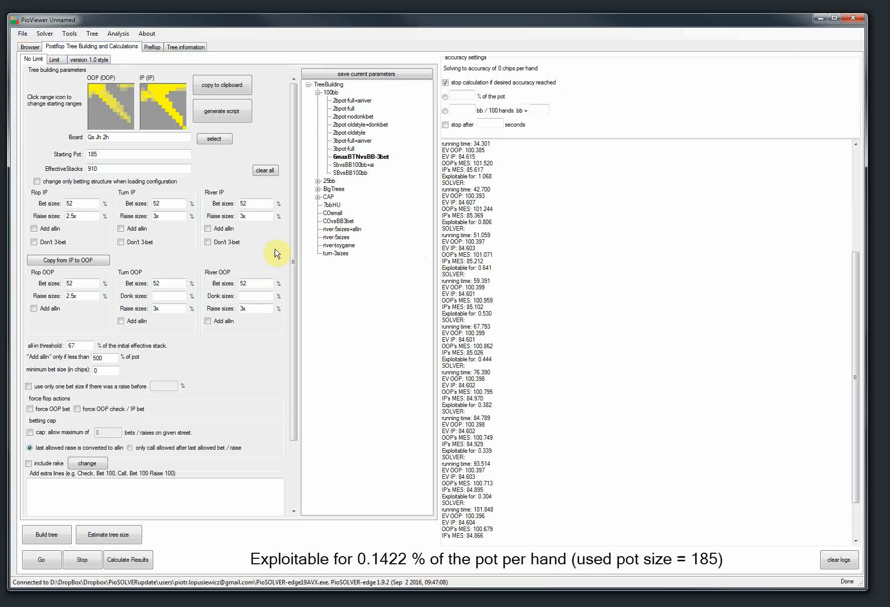
{"action": "left_click", "coordinate": [29, 47]}
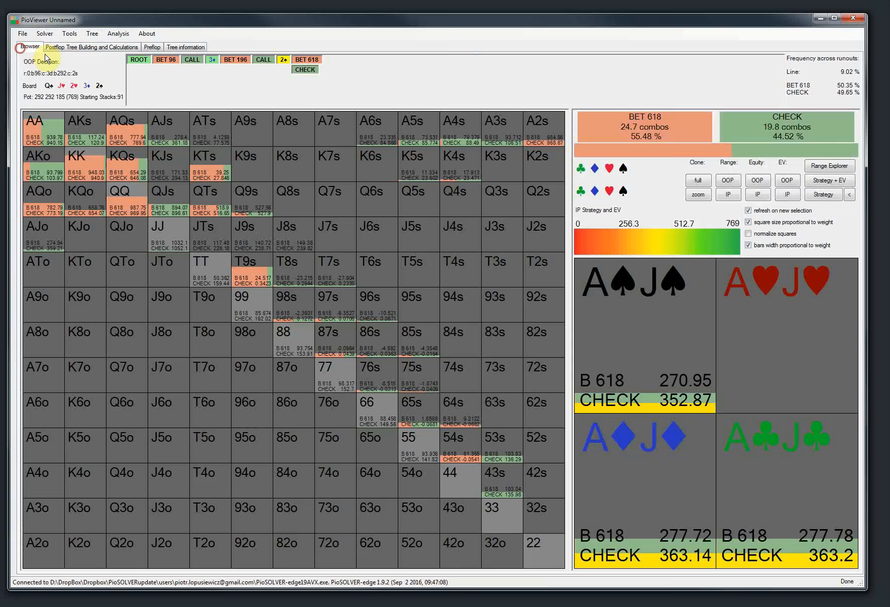
In the postflop tree parameters, set both players' flop raise sizes to 3x, the OOP turn donk size to 52 and OOP flop bet sizes to 52, 100
{"action": "left_click", "coordinate": [82, 48]}
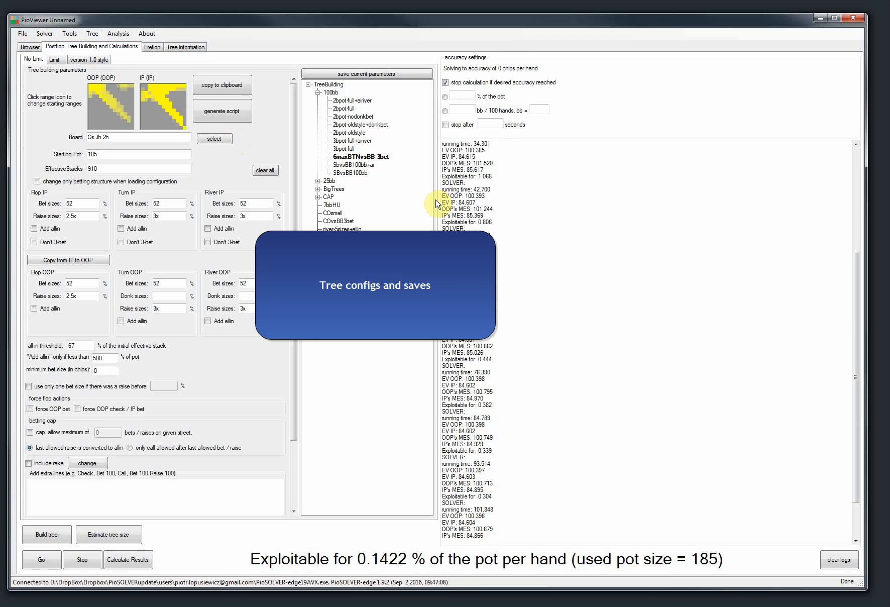
{"action": "left_click_drag", "start_coordinate": [439, 202], "coordinate": [459, 216]}
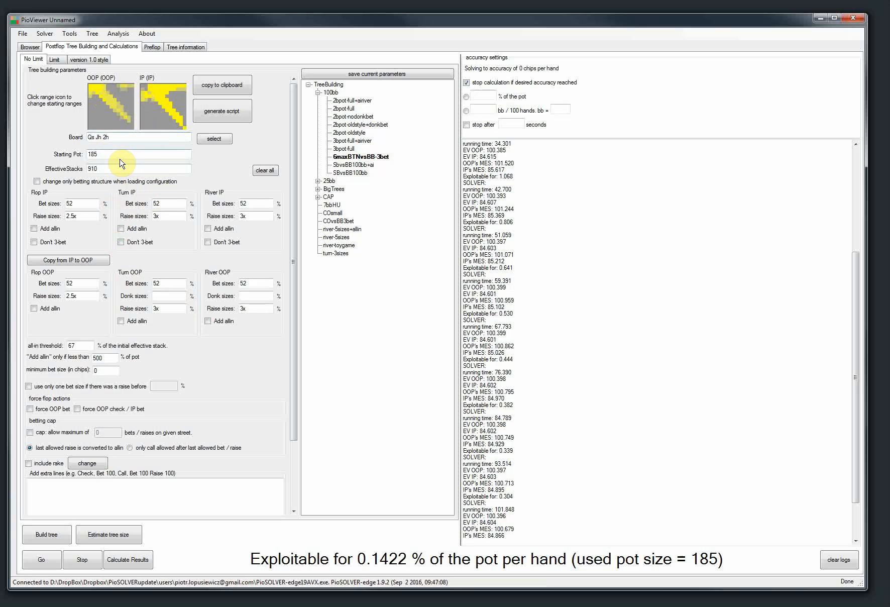
{"action": "double_click", "coordinate": [86, 216]}
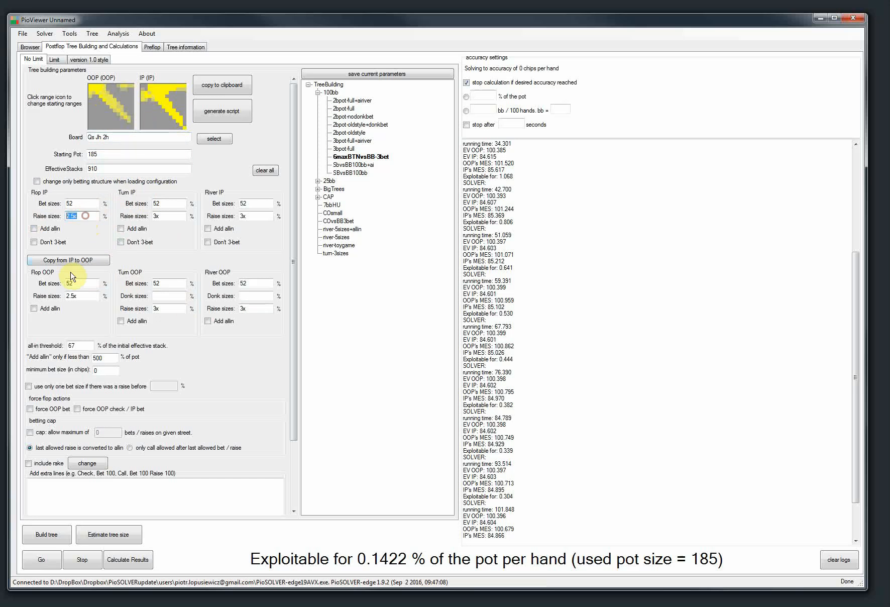
{"action": "type", "text": "3x"}
{"action": "double_click", "coordinate": [87, 295]}
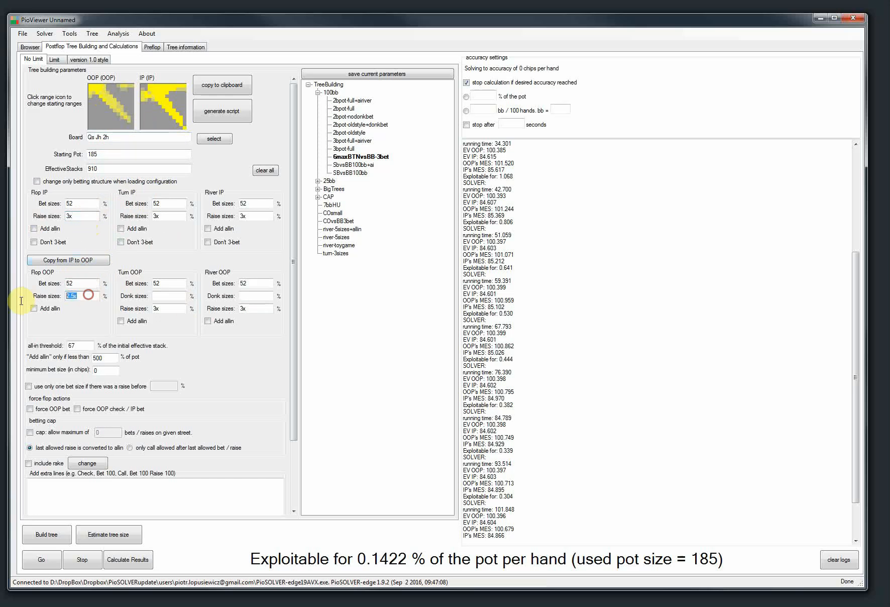
{"action": "type", "text": "3x"}
{"action": "left_click", "coordinate": [92, 215]}
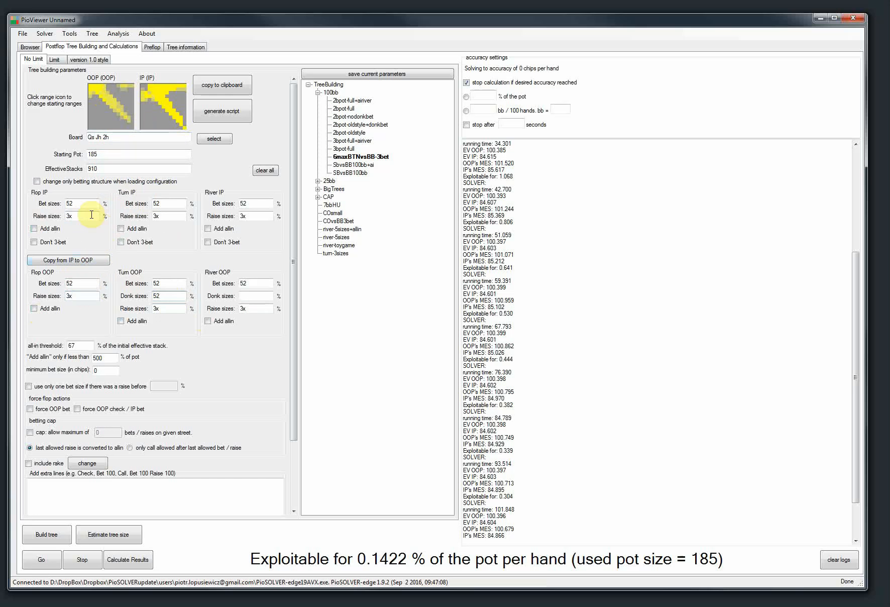
{"action": "left_click", "coordinate": [84, 205]}
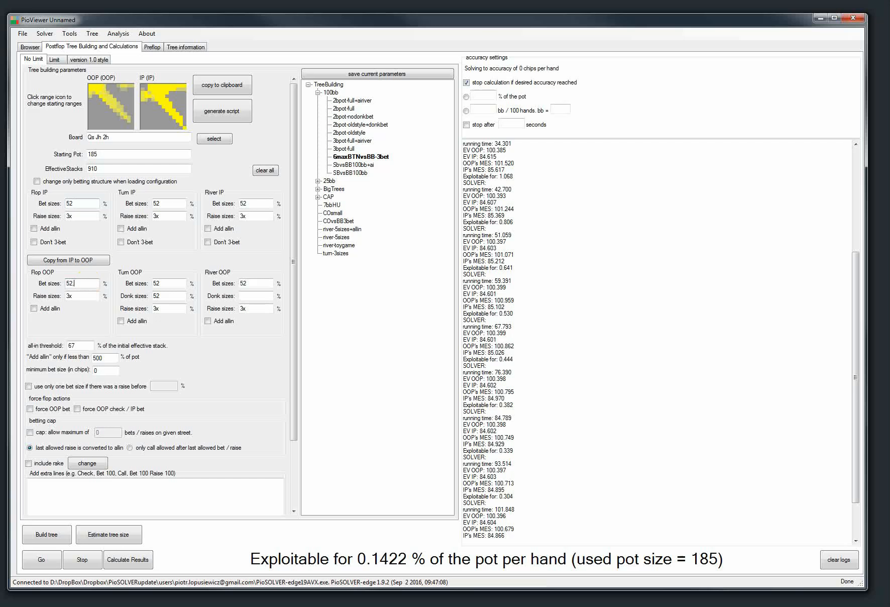
{"action": "type", "text": "00"}
Save the current tree building parameters as video-sample-config in the TreeBuilding folder
{"action": "left_click", "coordinate": [374, 74]}
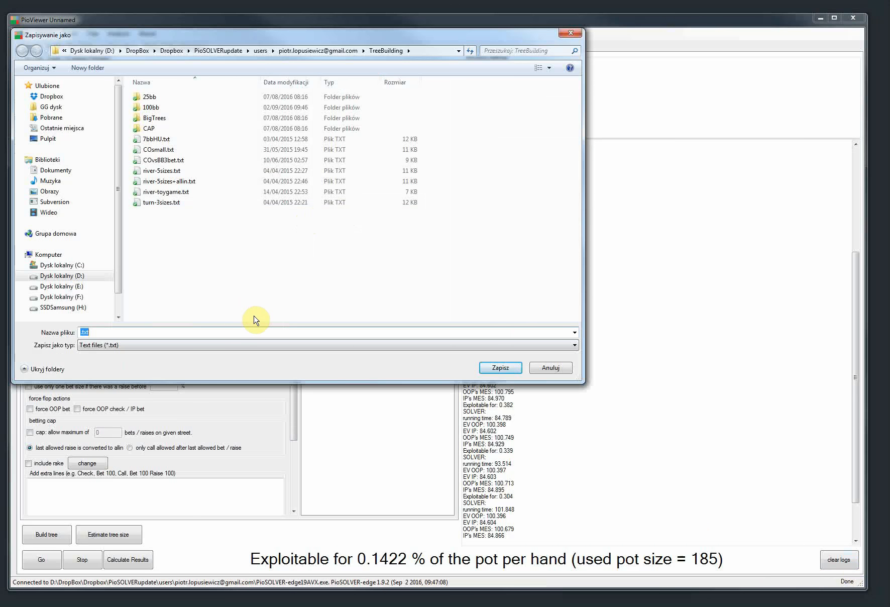
{"action": "type", "text": "video-trial"}
{"action": "key", "text": "BackSpace"}
{"action": "type", "text": "saqmpl"}
{"action": "type", "text": "m"}
{"action": "type", "text": "ple-confi"}
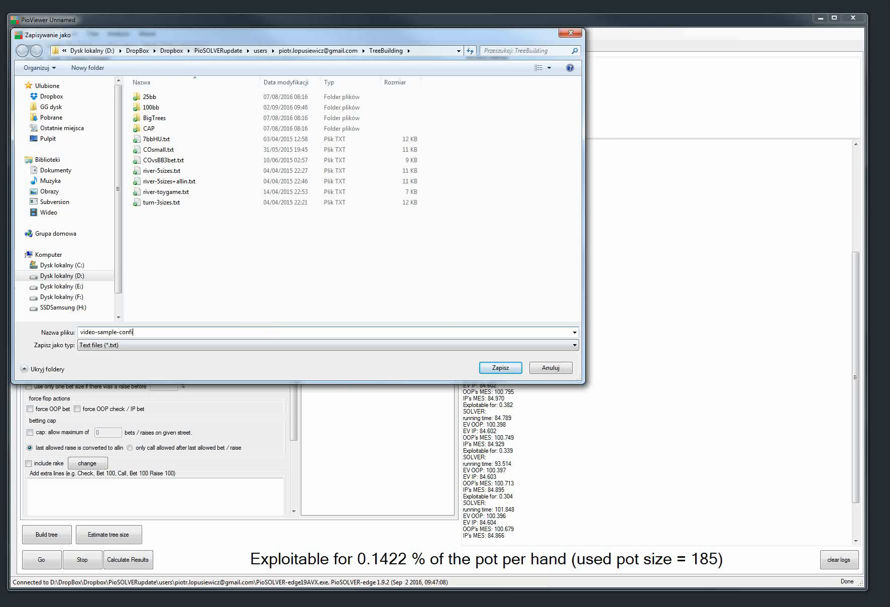
{"action": "type", "text": "g"}
{"action": "key", "text": "Return"}
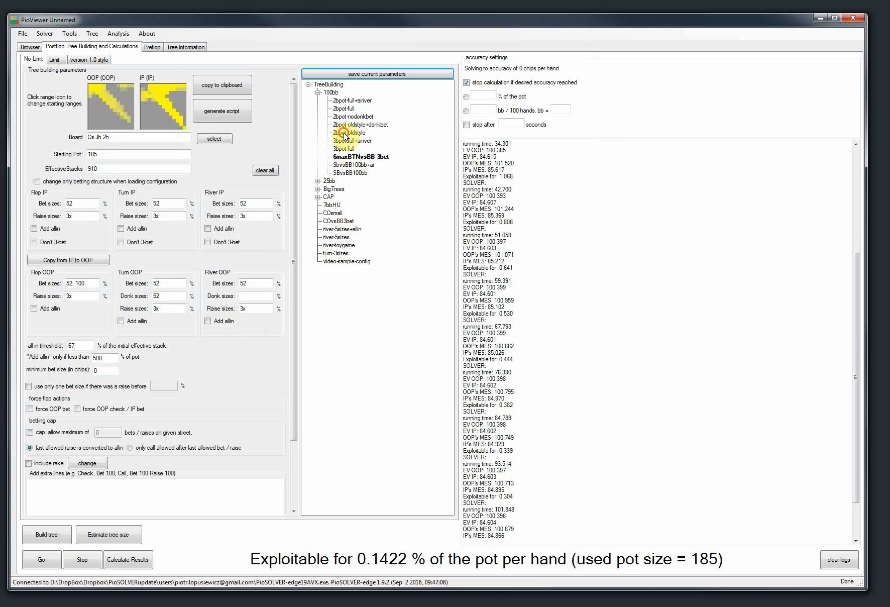
Load the saved video-sample-config parameters, glance at the solved tree in the browser view and return to the tree building settings
{"action": "left_click", "coordinate": [352, 117]}
{"action": "left_click", "coordinate": [336, 262]}
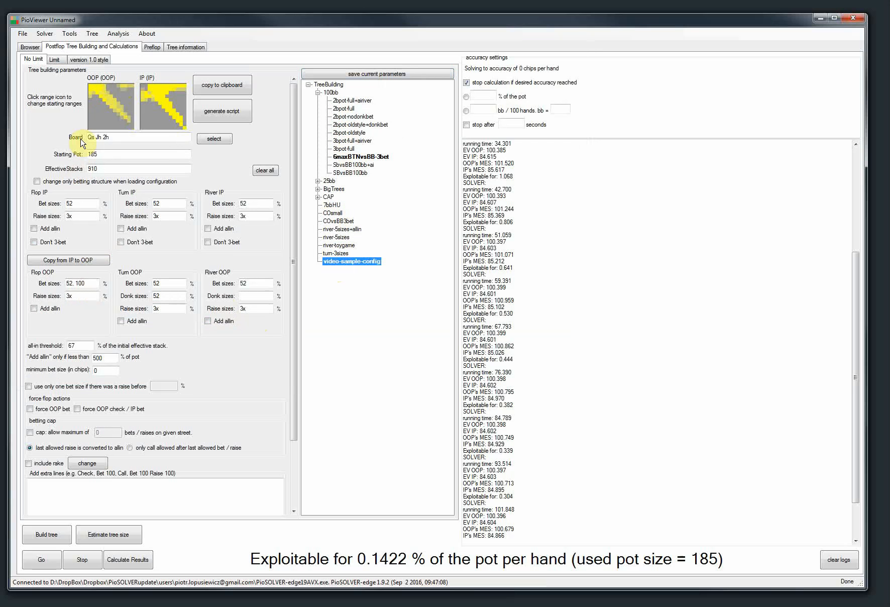
{"action": "left_click", "coordinate": [30, 47]}
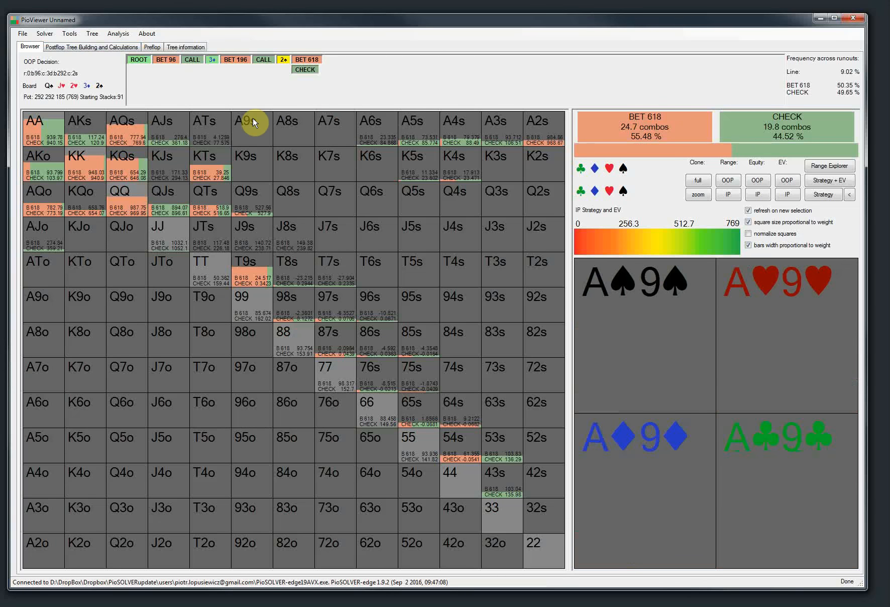
{"action": "left_click", "coordinate": [87, 46]}
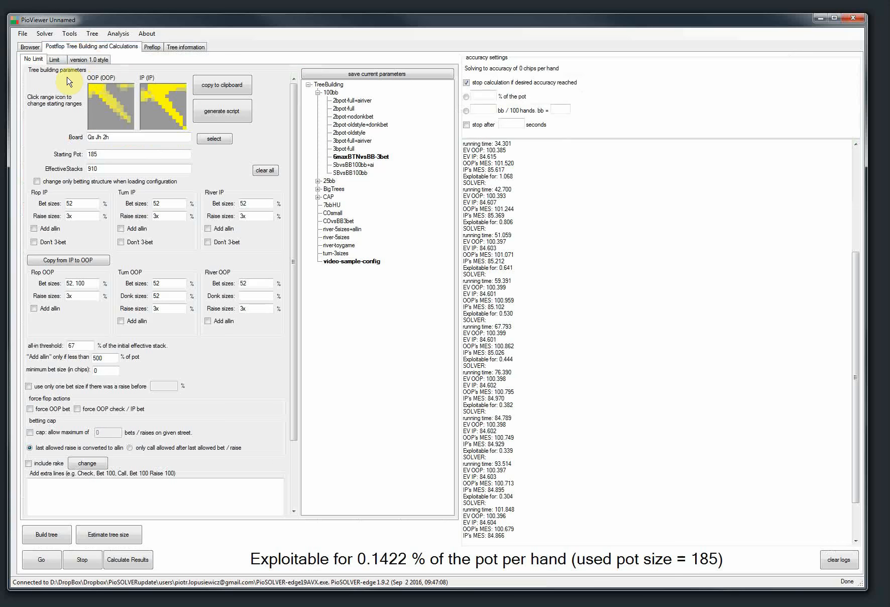
Start saving the full tree and create a folder named videosaves on the SSDSamsung (H:) drive
{"action": "left_click", "coordinate": [23, 34]}
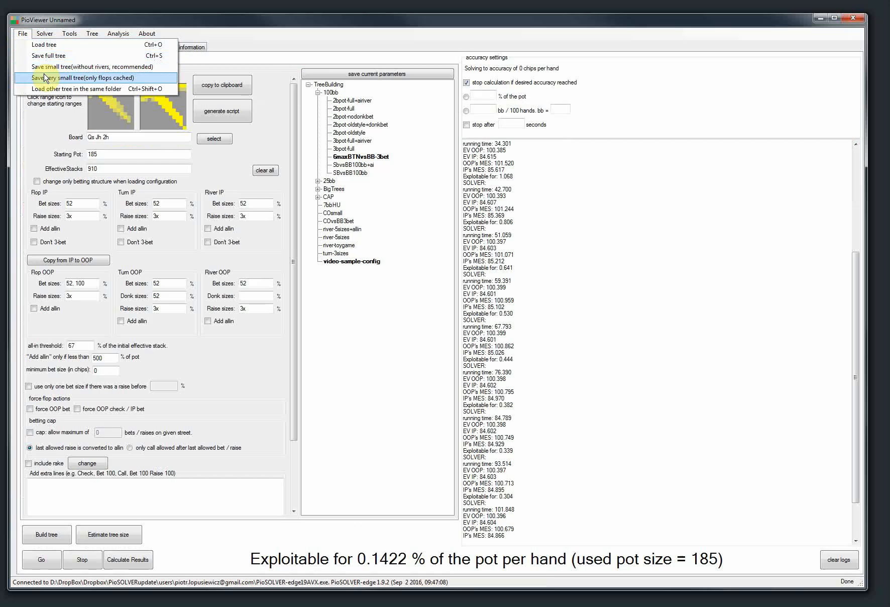
{"action": "left_click", "coordinate": [74, 56]}
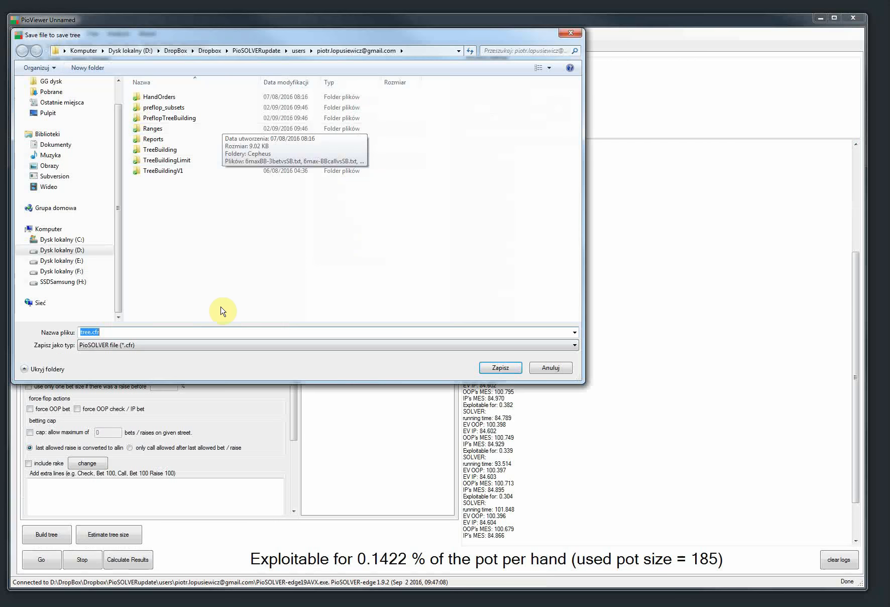
{"action": "left_click", "coordinate": [73, 282]}
{"action": "right_click", "coordinate": [473, 187]}
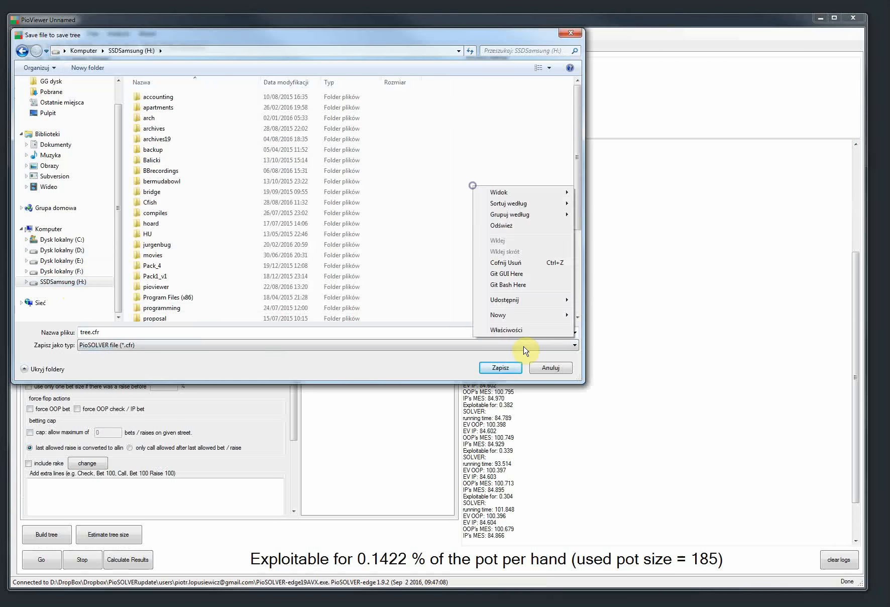
{"action": "left_click", "coordinate": [506, 316]}
{"action": "left_click", "coordinate": [596, 315]}
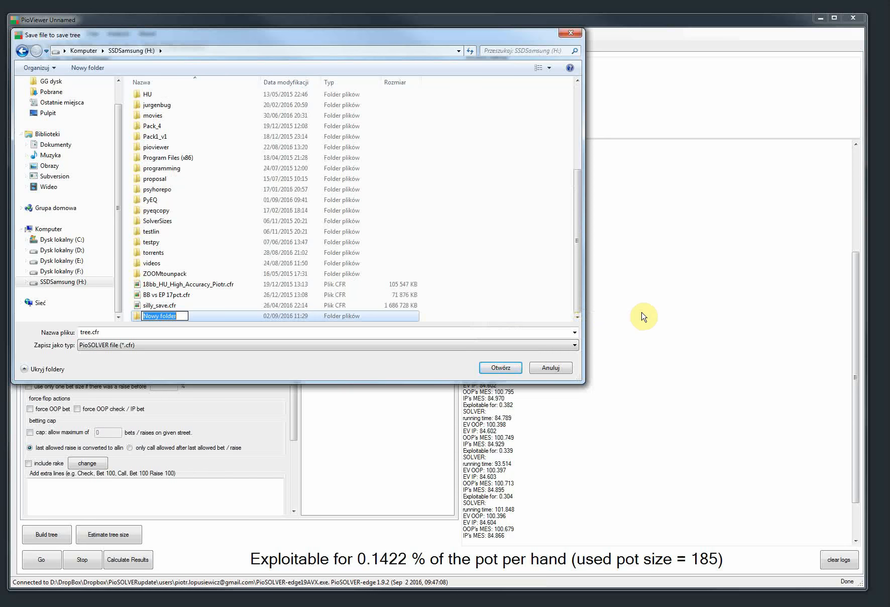
{"action": "type", "text": "videosaves"}
{"action": "key", "text": "Return"}
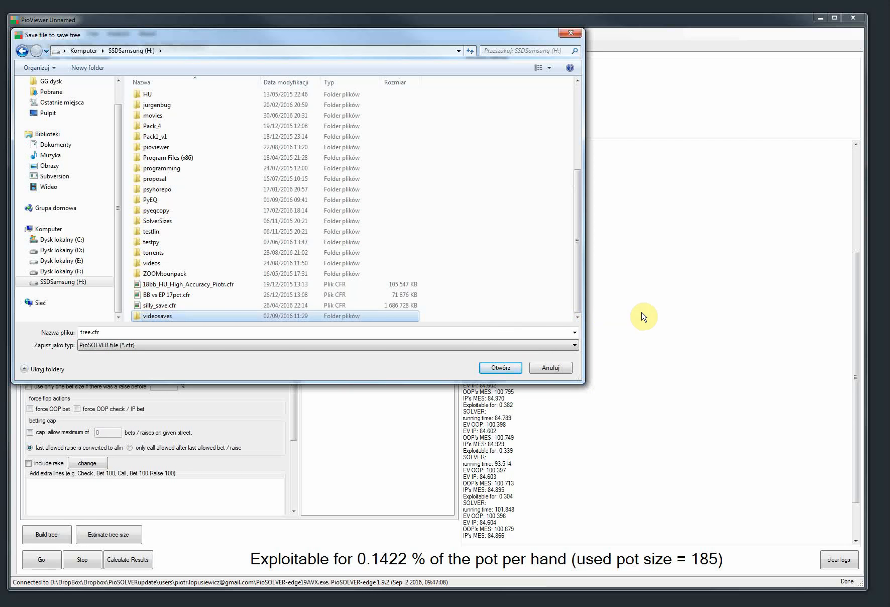
Save the full tree as full-save inside the videosaves folder
{"action": "double_click", "coordinate": [175, 318]}
{"action": "double_click", "coordinate": [131, 332]}
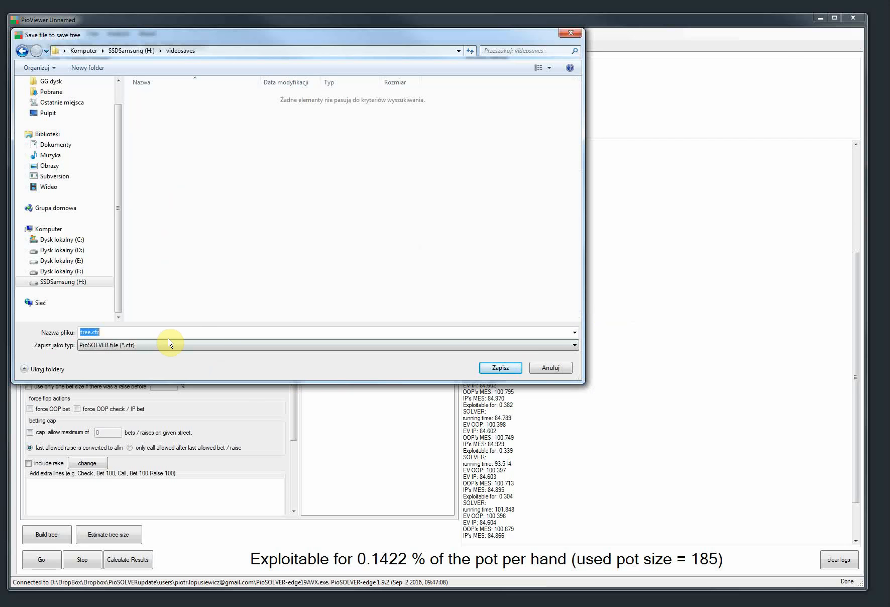
{"action": "type", "text": "full-save"}
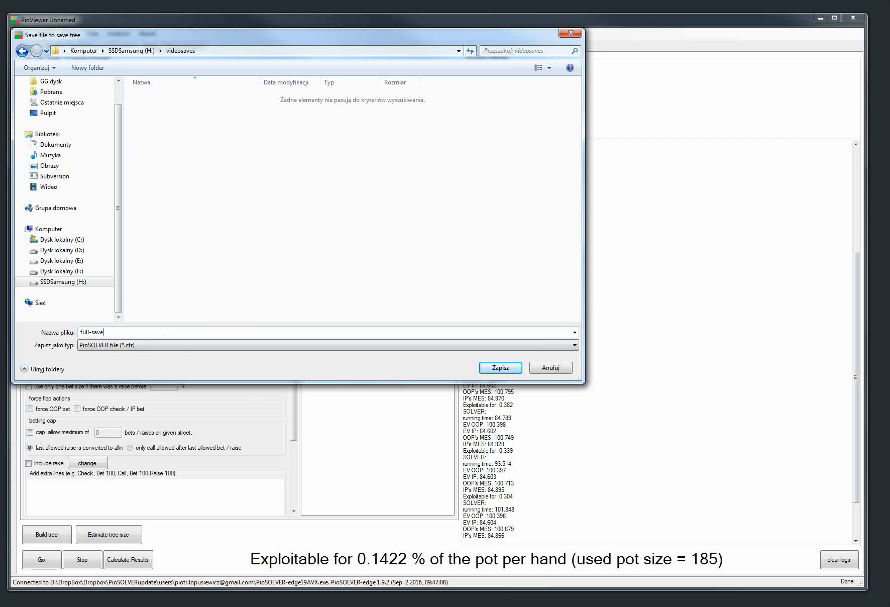
{"action": "key", "text": "Return"}
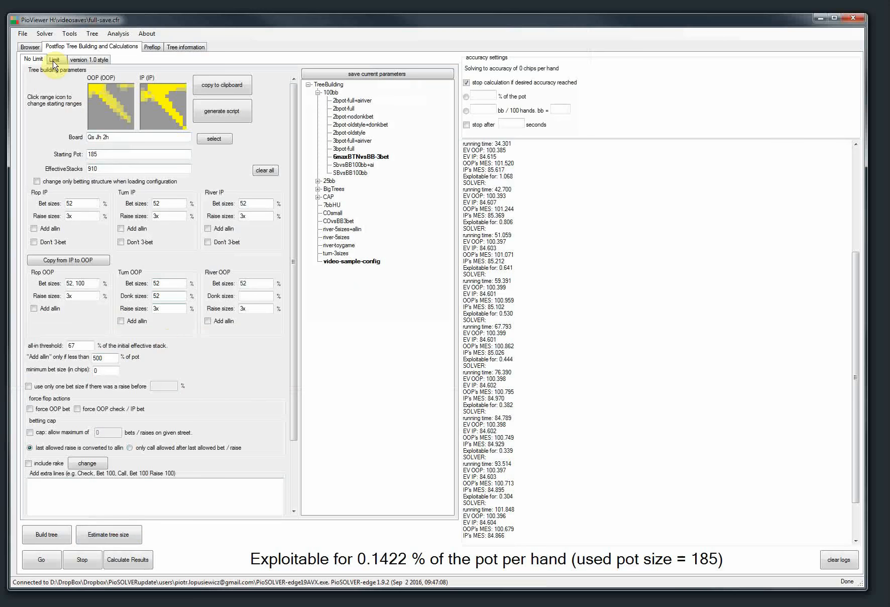
Save a small version of the tree, without rivers, as small-save in the videosaves folder
{"action": "left_click", "coordinate": [23, 33]}
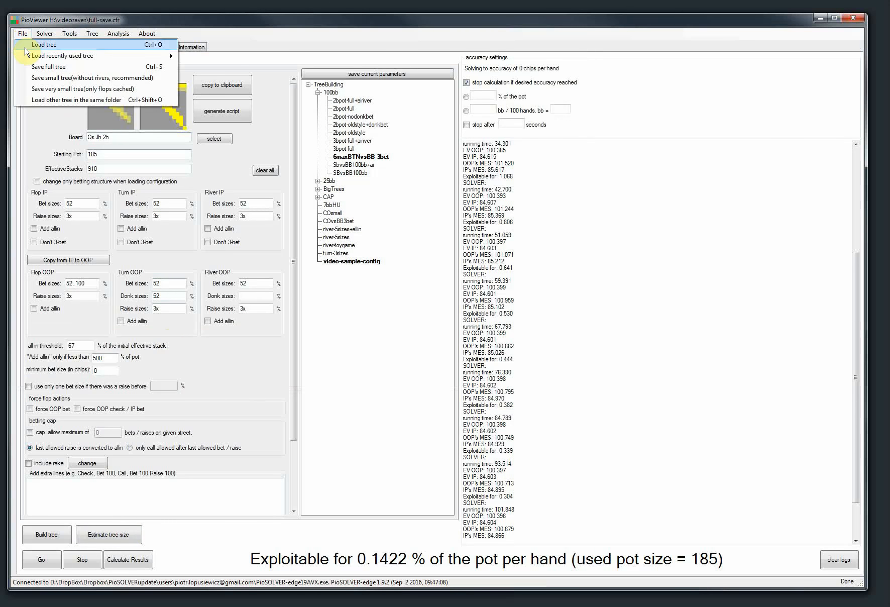
{"action": "left_click", "coordinate": [41, 78]}
{"action": "type", "text": "sm"}
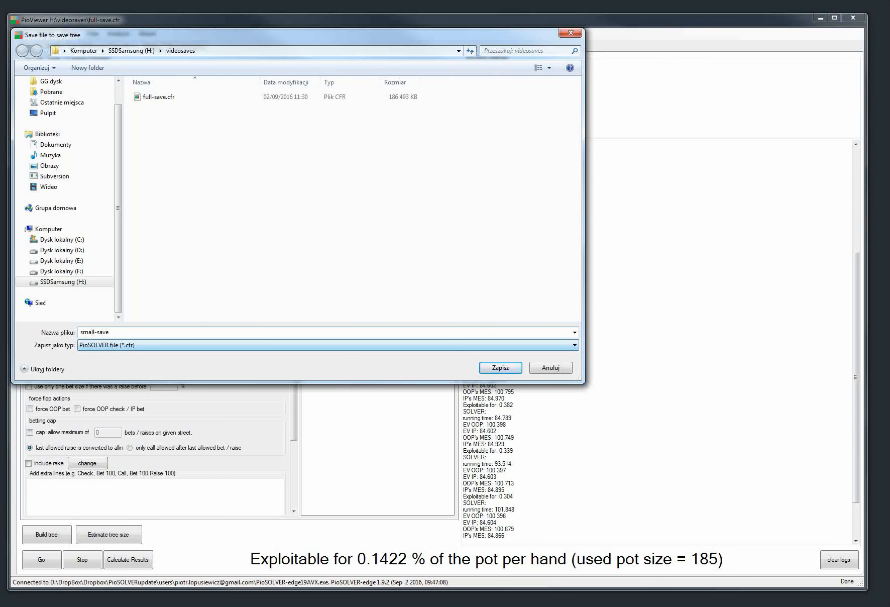
{"action": "type", "text": "all-save"}
{"action": "key", "text": "Return"}
Save a very small version of the tree, with only flops cached, as very-small in the videosaves folder
{"action": "left_click", "coordinate": [23, 34]}
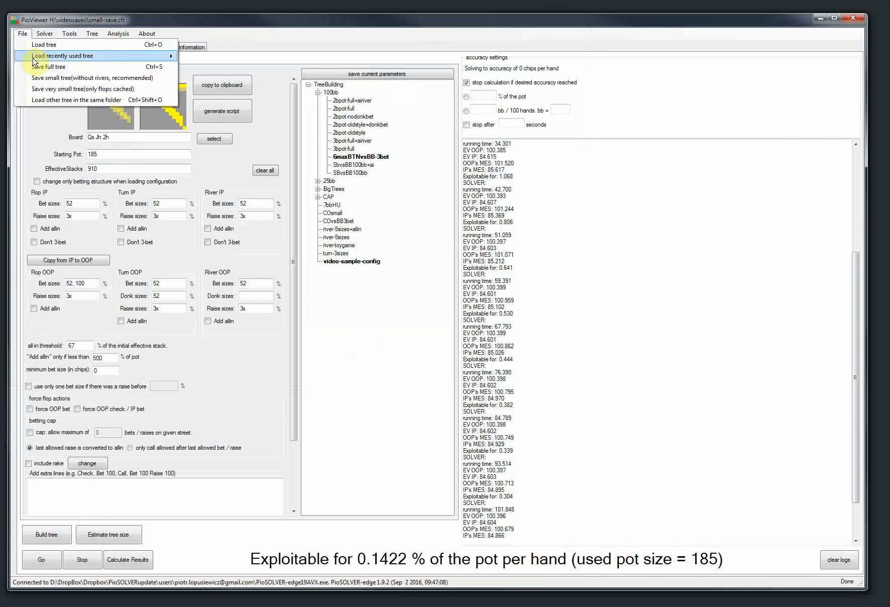
{"action": "left_click", "coordinate": [46, 89]}
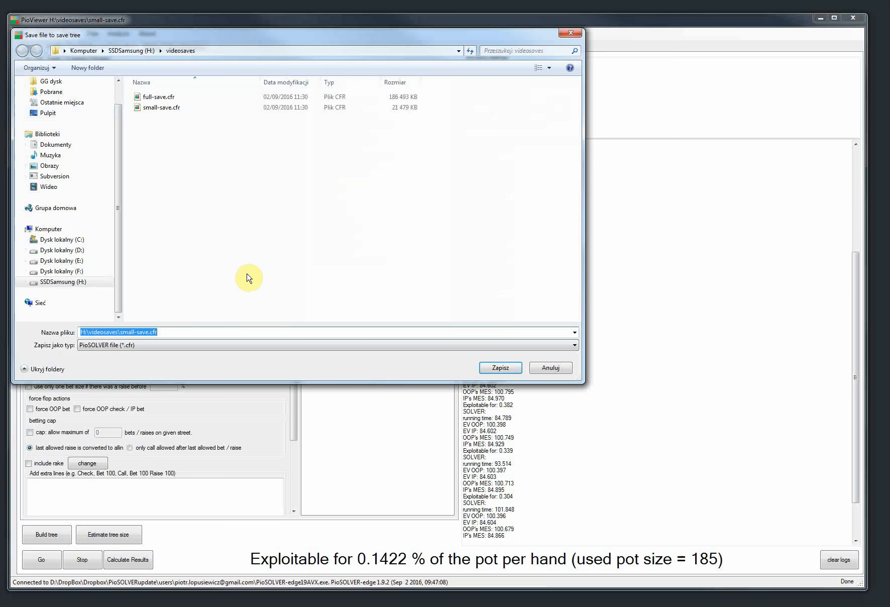
{"action": "type", "text": "very-small"}
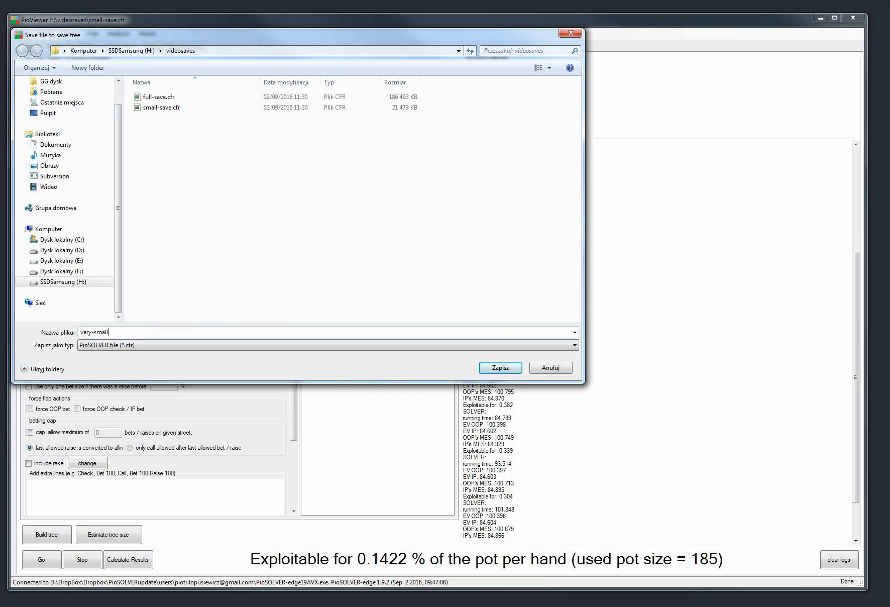
{"action": "key", "text": "Return"}
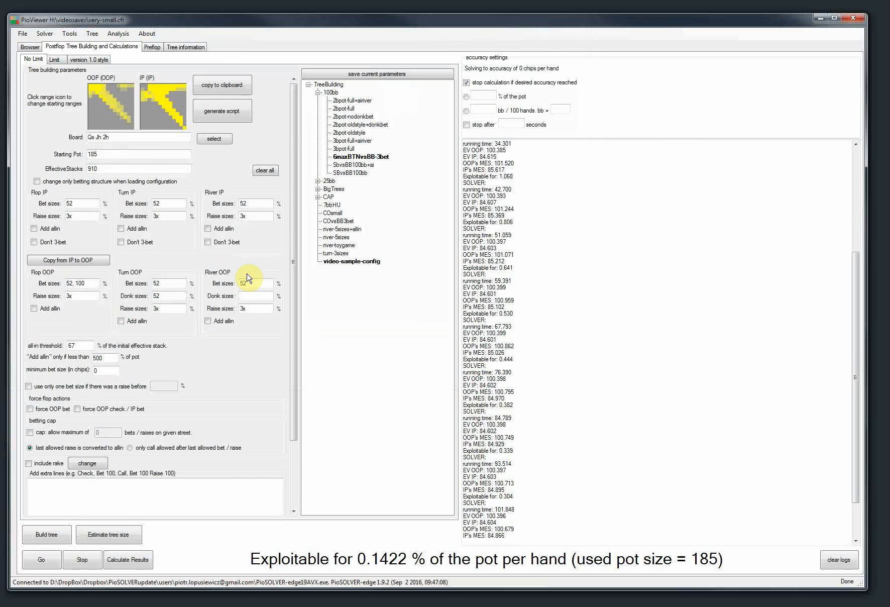
Compare the file sizes of the three saved trees in the tree loading dialog and close it without loading
{"action": "left_click", "coordinate": [15, 36]}
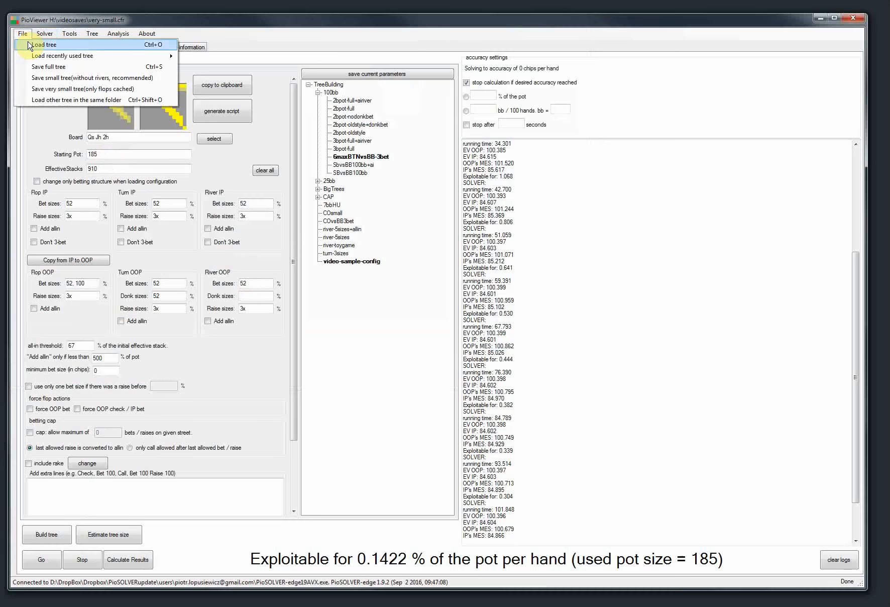
{"action": "left_click", "coordinate": [27, 41]}
{"action": "left_click_drag", "start_coordinate": [209, 35], "coordinate": [230, 66]}
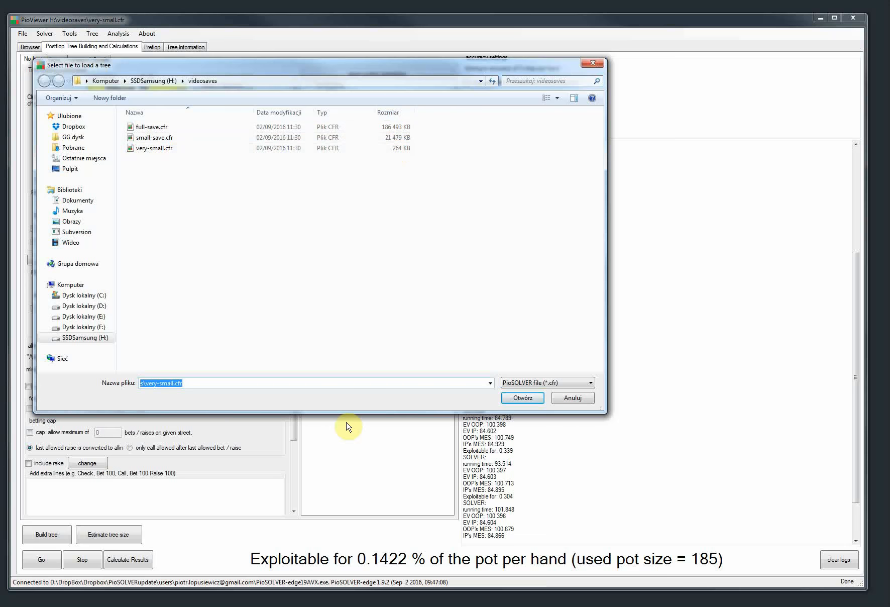
{"action": "left_click", "coordinate": [583, 399]}
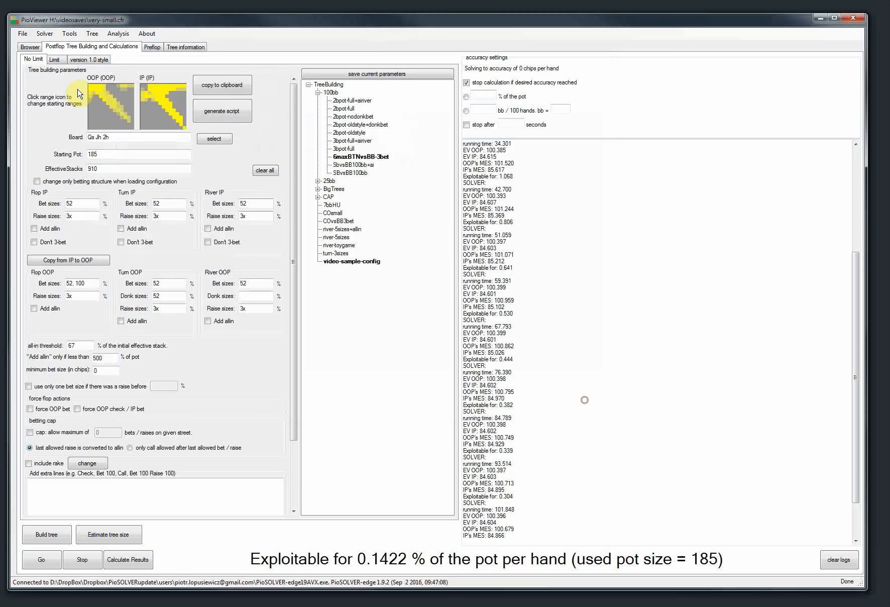
Clear the solver logs and load the saved tree small-save.cfr from the videosaves folder
{"action": "left_click", "coordinate": [22, 34]}
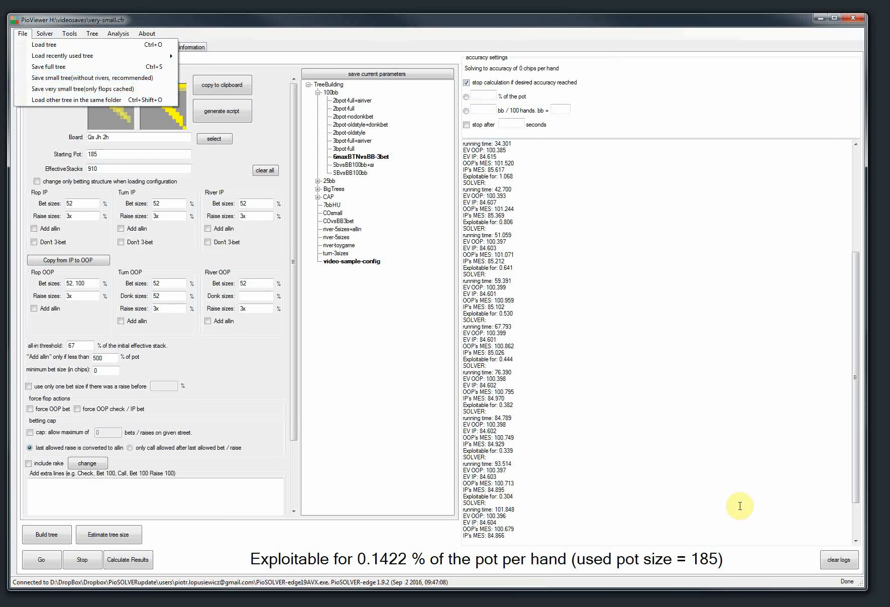
{"action": "left_click", "coordinate": [840, 559]}
{"action": "left_click", "coordinate": [23, 33]}
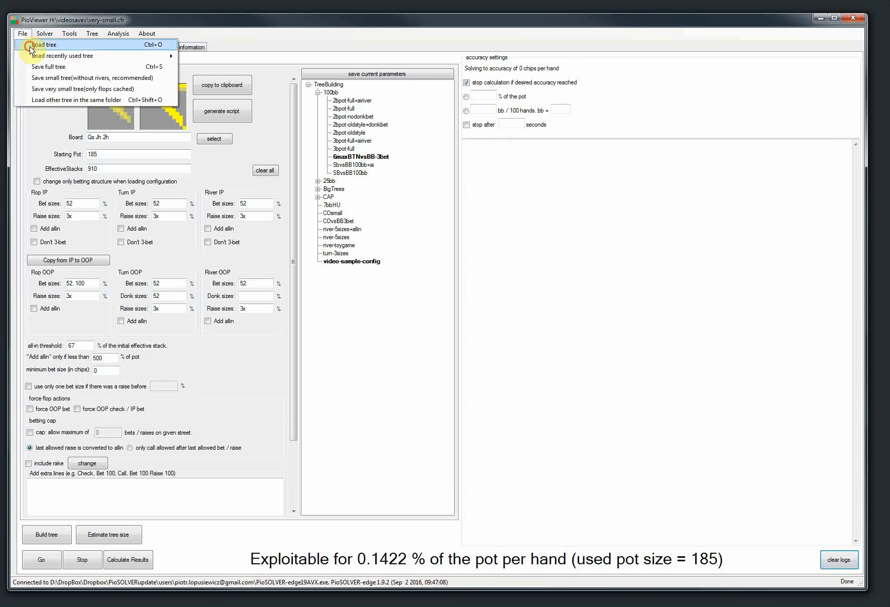
{"action": "left_click", "coordinate": [40, 45]}
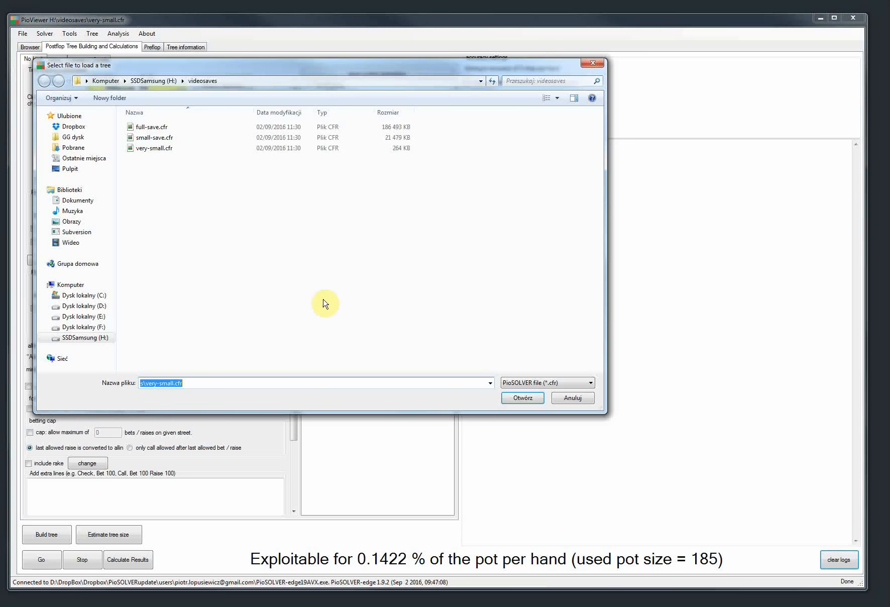
{"action": "double_click", "coordinate": [156, 138]}
Browse the loaded tree through bet 96, call and the 4♦ turn, displaying strategy with EV
{"action": "left_click", "coordinate": [28, 48]}
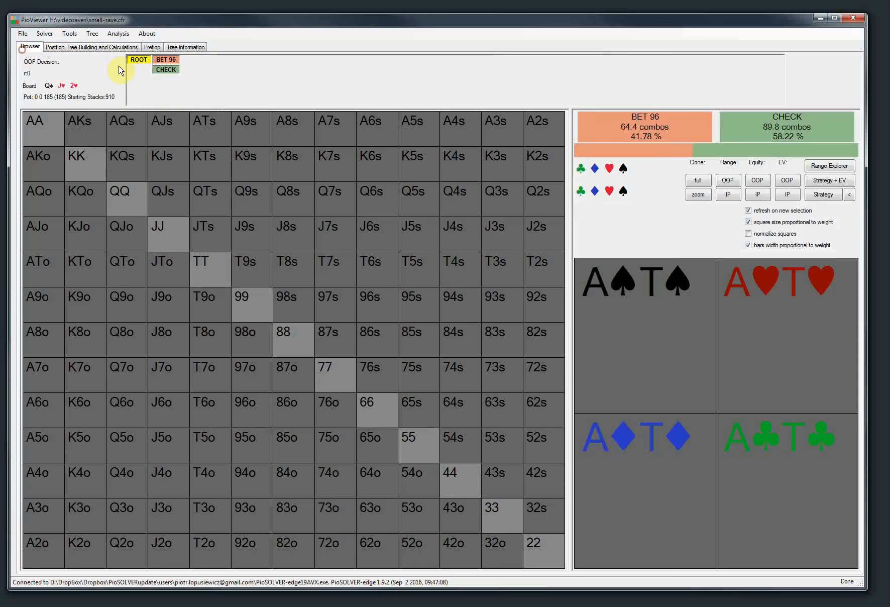
{"action": "left_click", "coordinate": [166, 60]}
{"action": "left_click", "coordinate": [824, 195]}
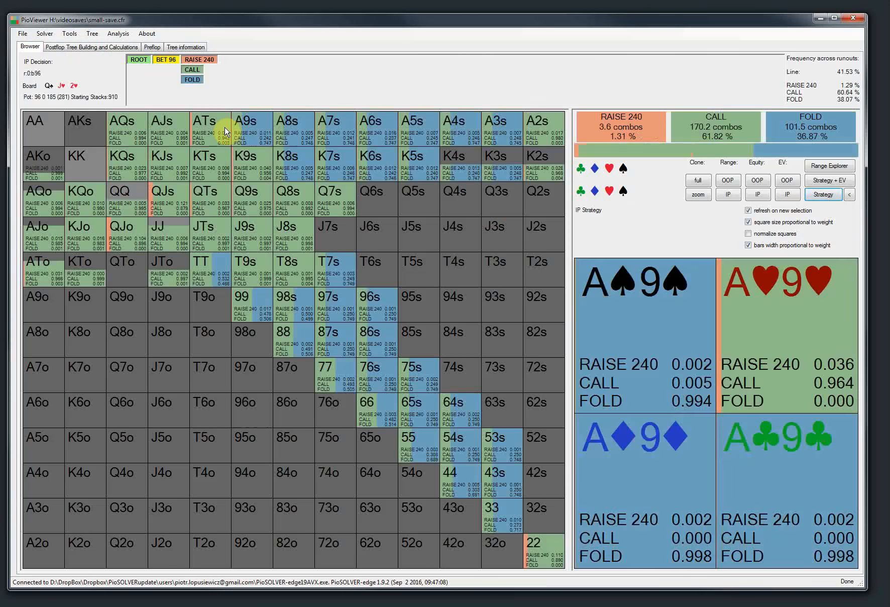
{"action": "left_click", "coordinate": [824, 182]}
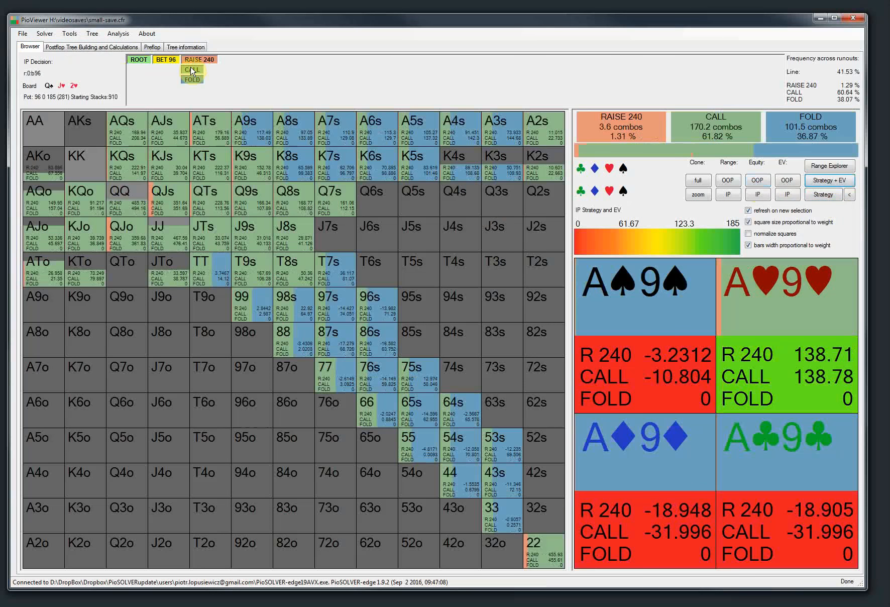
{"action": "left_click", "coordinate": [192, 69]}
{"action": "left_click", "coordinate": [241, 73]}
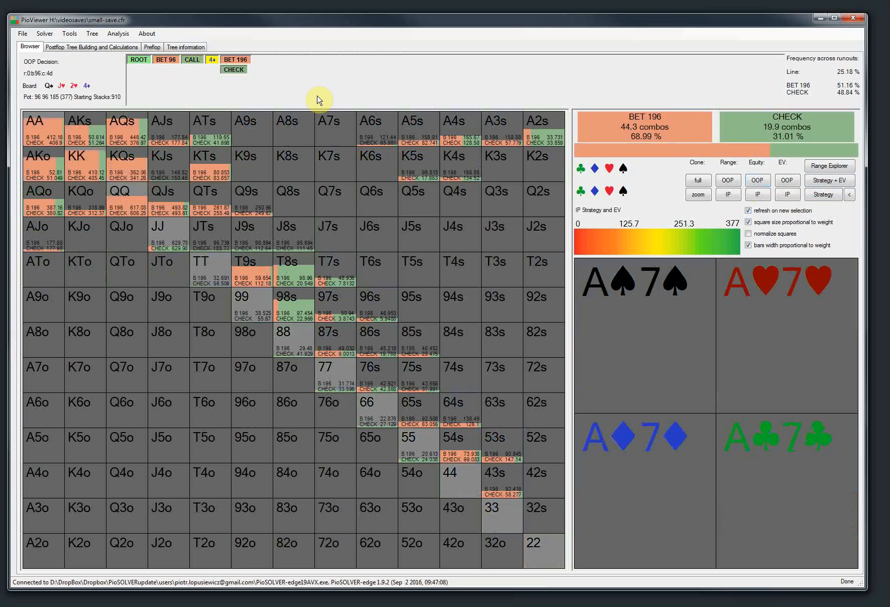
View the recalculation accuracy options in the Behavior configuration and close the dialog without changes
{"action": "left_click", "coordinate": [63, 34]}
{"action": "left_click", "coordinate": [75, 54]}
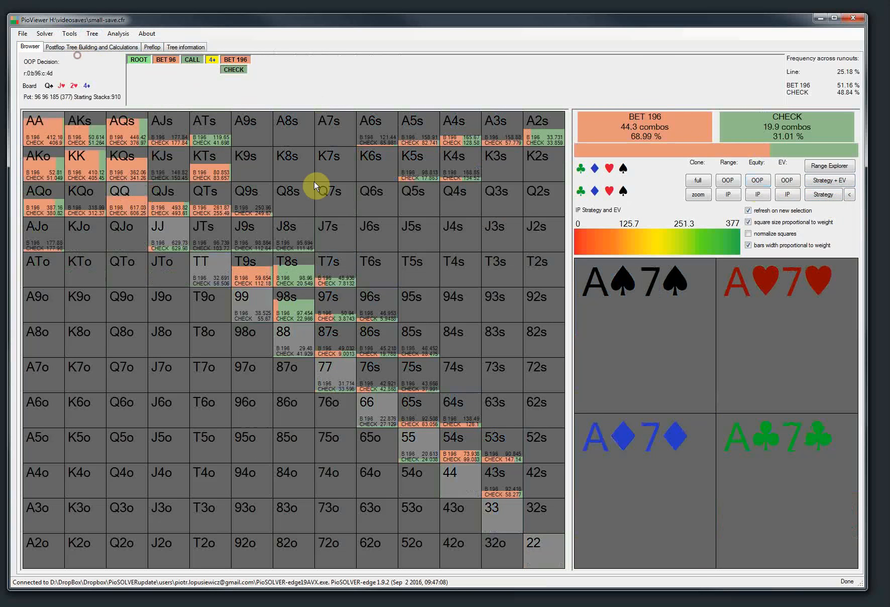
{"action": "left_click", "coordinate": [367, 56]}
{"action": "left_click", "coordinate": [411, 53]}
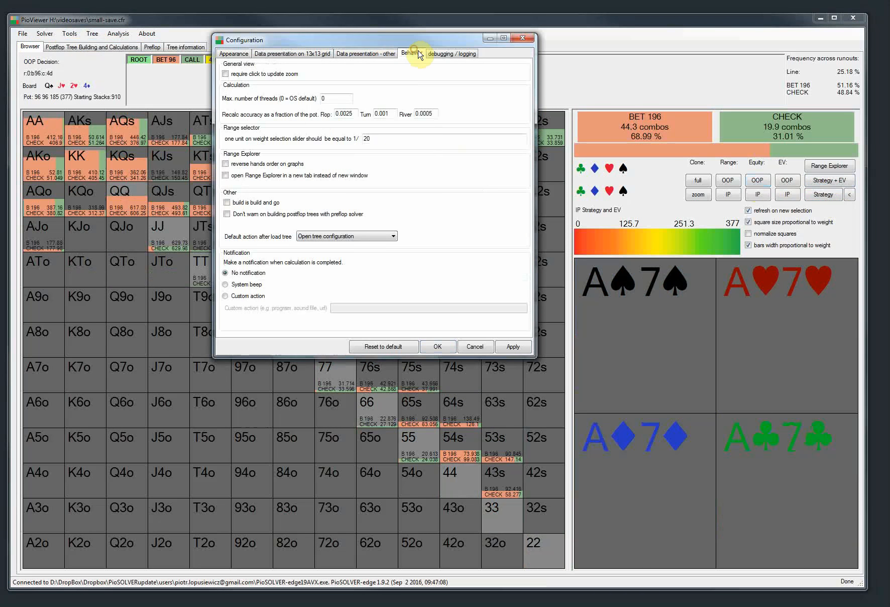
{"action": "left_click", "coordinate": [522, 39]}
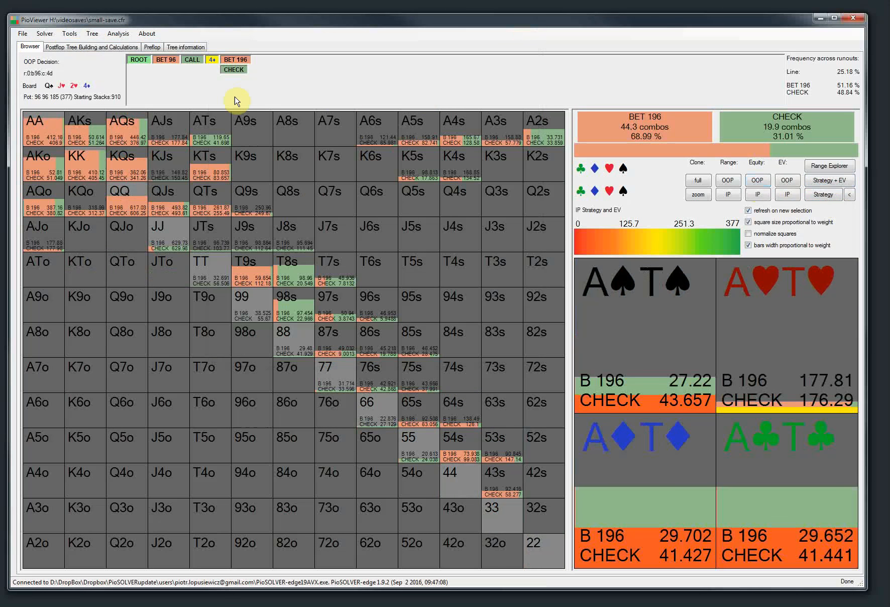
Follow the turn bet of 196 and the call to the 7♣ river to calculate its strategy
{"action": "left_click", "coordinate": [241, 59]}
{"action": "left_click", "coordinate": [262, 70]}
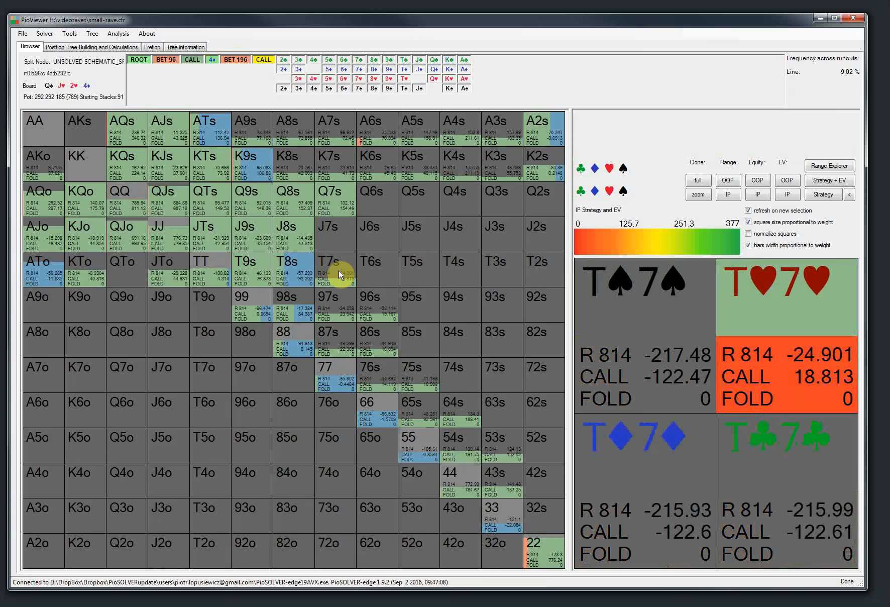
{"action": "left_click", "coordinate": [359, 59]}
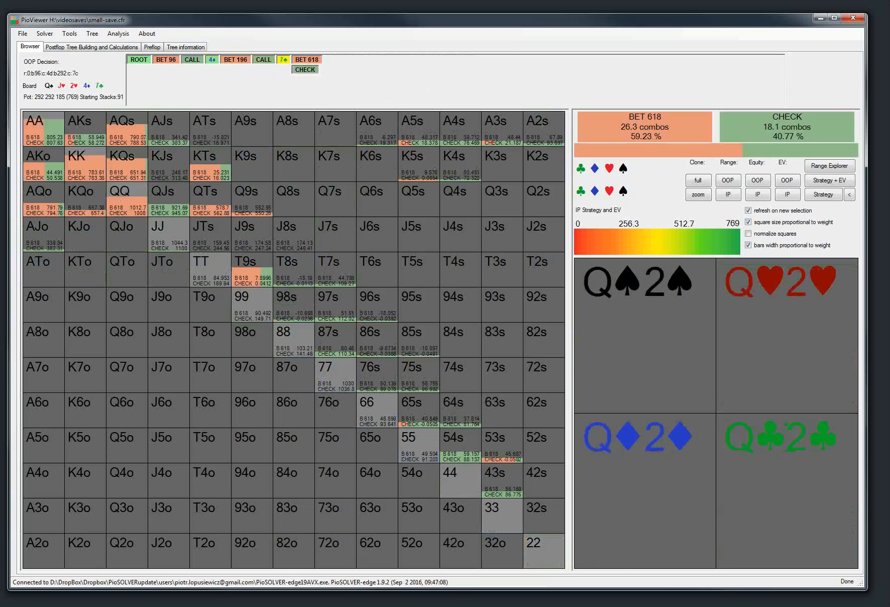
Check the memory use of running processes in Windows Task Manager and return to the river card choice after the turn call
{"action": "key", "text": "ctrl+shift+Escape"}
{"action": "left_click_drag", "start_coordinate": [490, 130], "coordinate": [664, 187]}
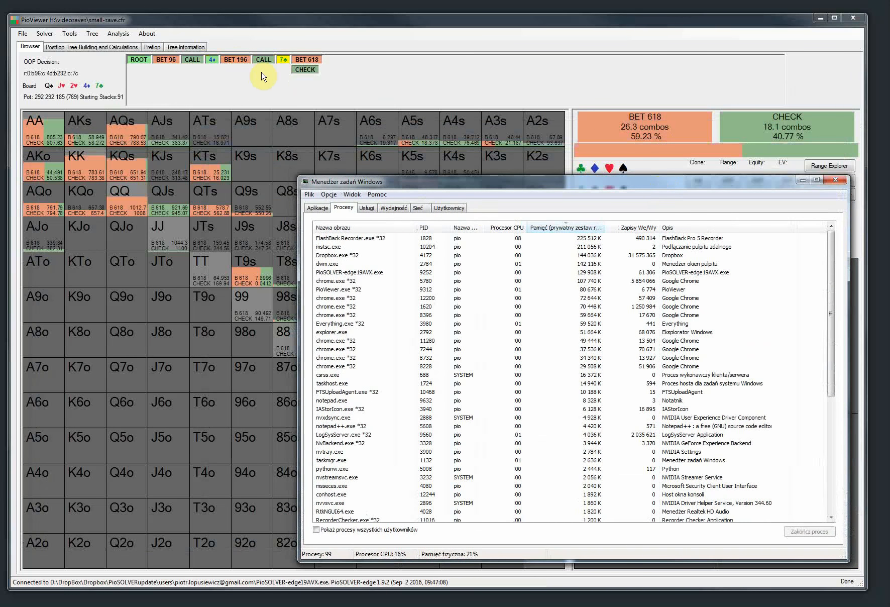
{"action": "left_click_drag", "start_coordinate": [378, 182], "coordinate": [592, 147]}
{"action": "left_click", "coordinate": [264, 60]}
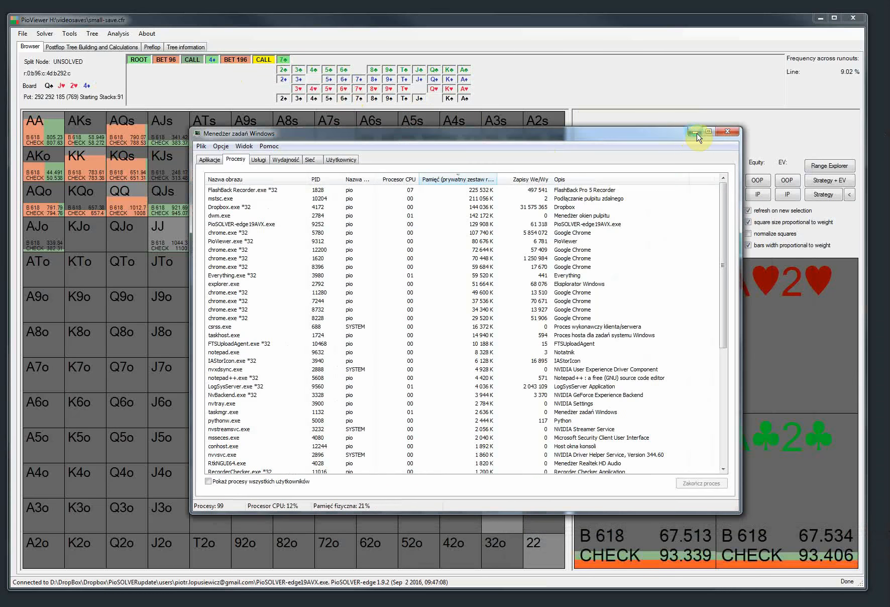
{"action": "left_click", "coordinate": [696, 134]}
View the strategy on the 5♠ river and return to the turn call node
{"action": "left_click", "coordinate": [328, 99]}
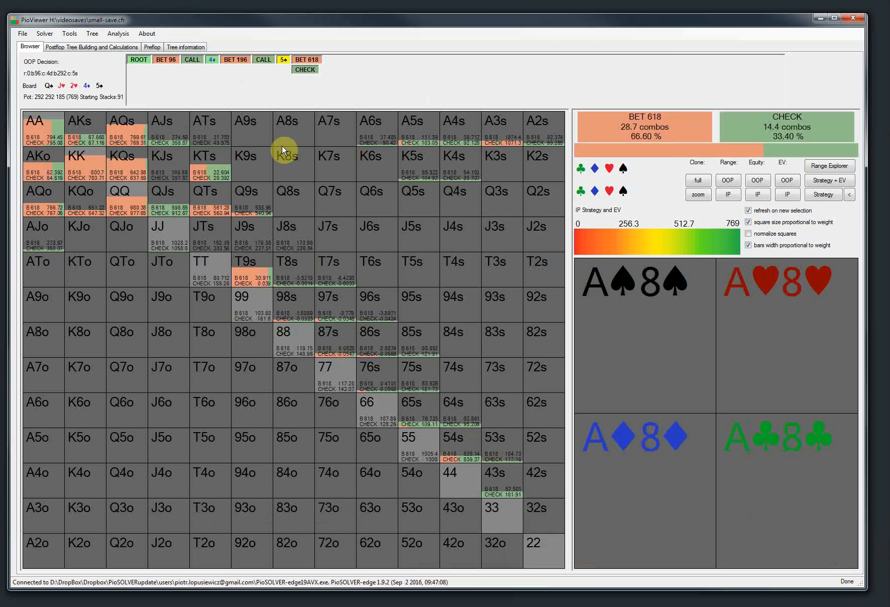
{"action": "left_click", "coordinate": [306, 60]}
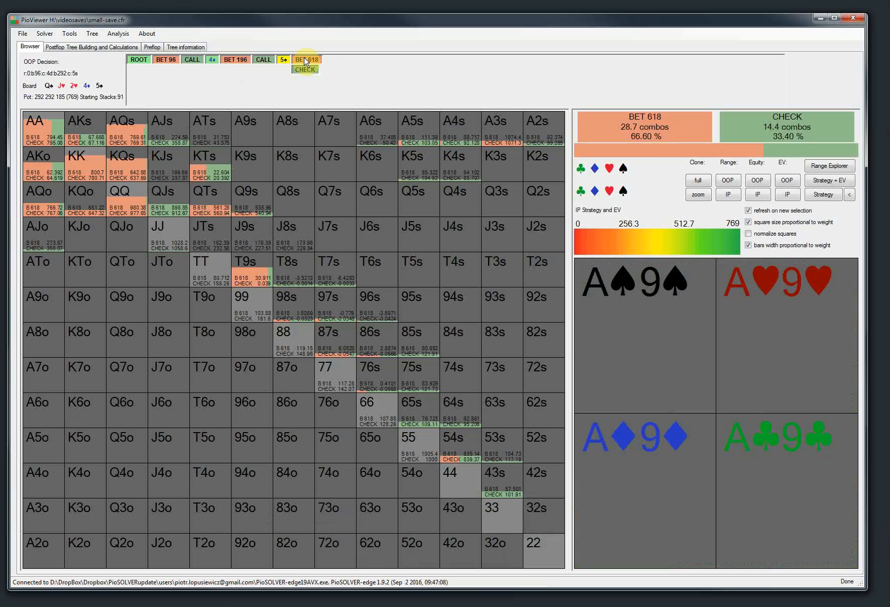
{"action": "left_click", "coordinate": [283, 62]}
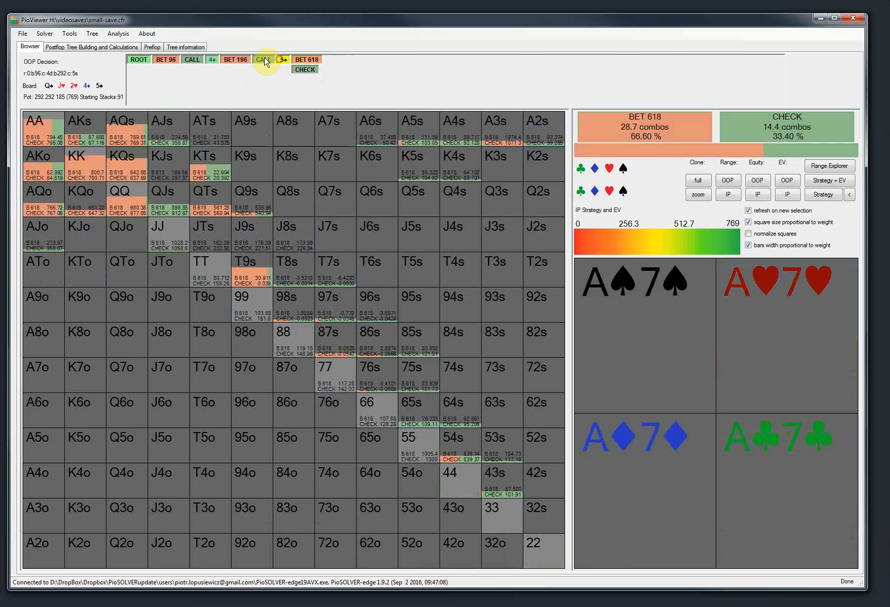
{"action": "left_click", "coordinate": [268, 61]}
Set the river recalculation accuracy to 0.0002 of the pot in the Behavior configuration
{"action": "left_click", "coordinate": [70, 33]}
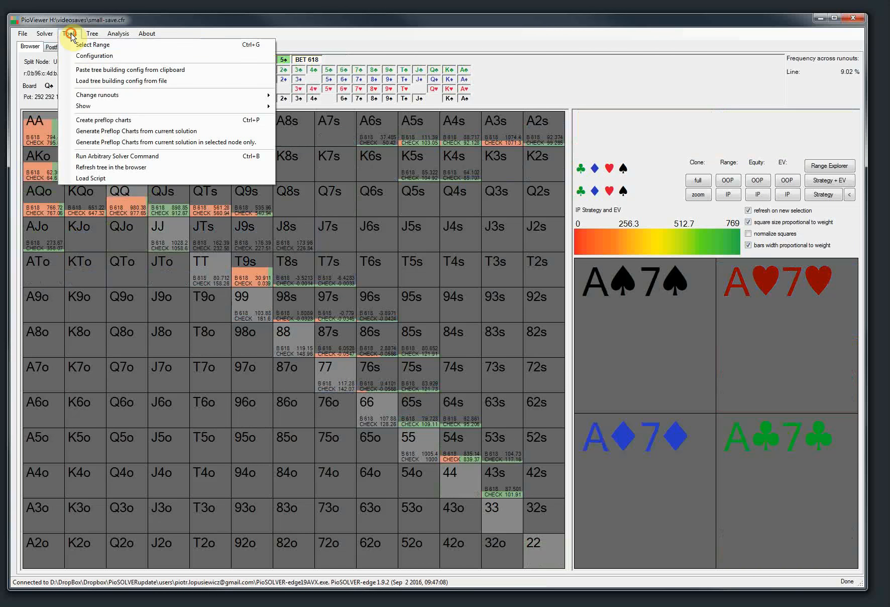
{"action": "left_click", "coordinate": [87, 56]}
{"action": "left_click_drag", "start_coordinate": [293, 54], "coordinate": [209, 91]}
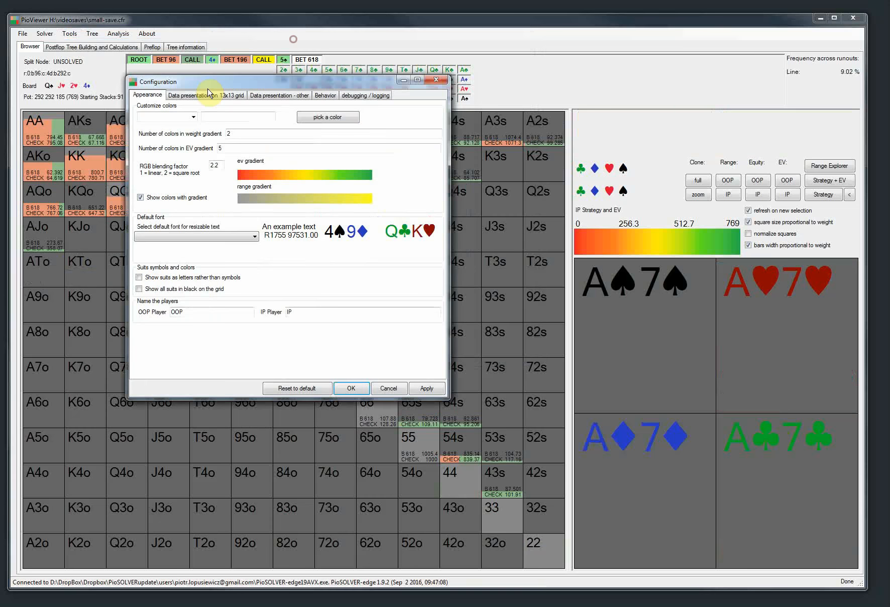
{"action": "left_click", "coordinate": [326, 95]}
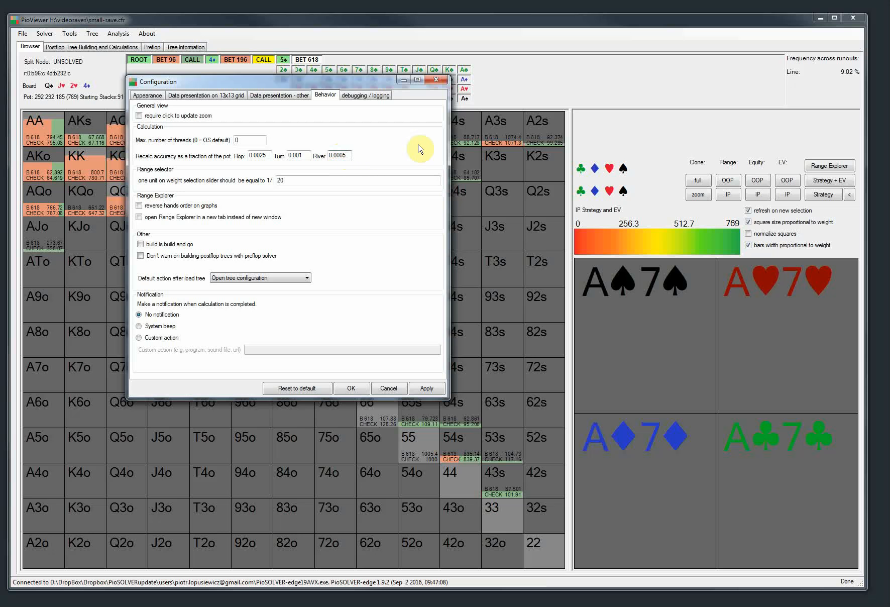
{"action": "type", "text": "2"}
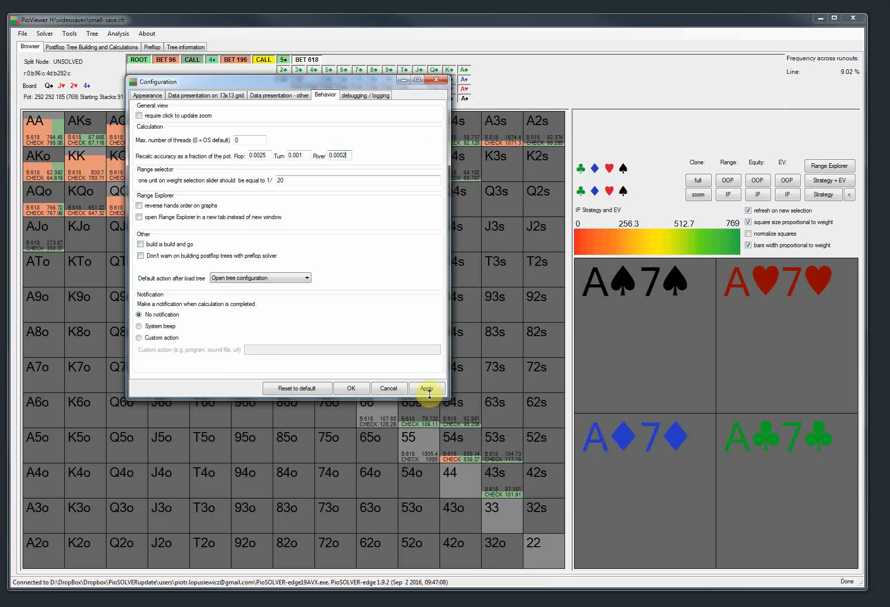
{"action": "left_click", "coordinate": [351, 388]}
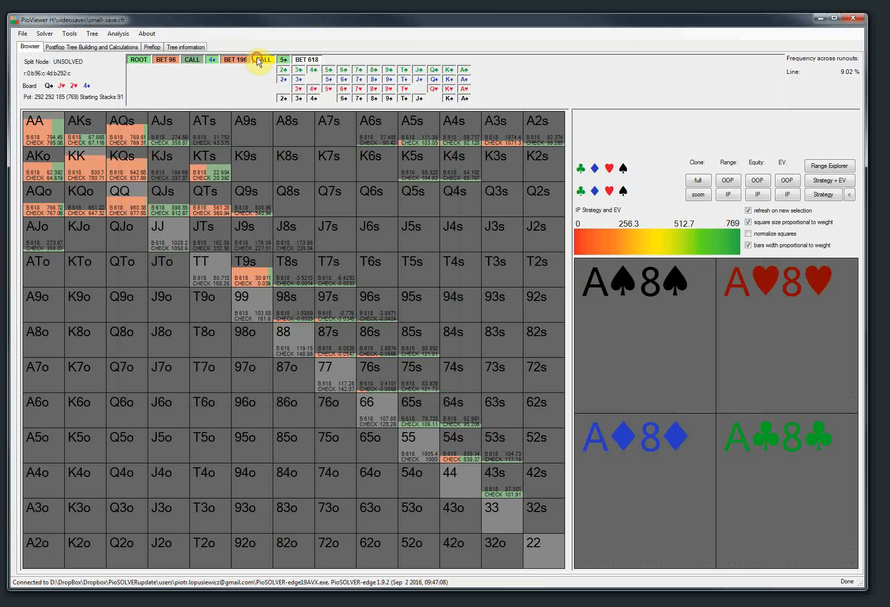
Recalculate and view the strategies on the Q♣ and 5♠ rivers
{"action": "left_click", "coordinate": [431, 70]}
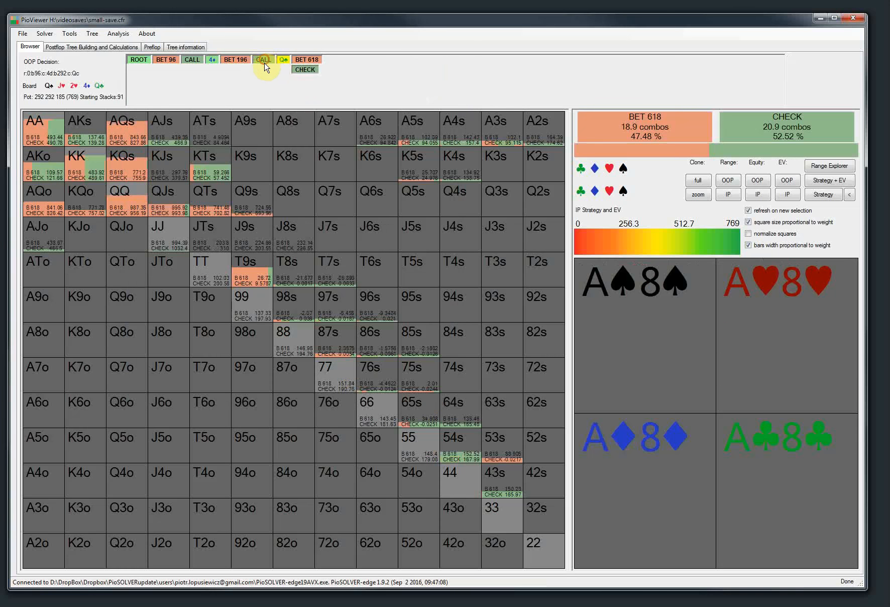
{"action": "left_click", "coordinate": [283, 60]}
{"action": "left_click", "coordinate": [326, 112]}
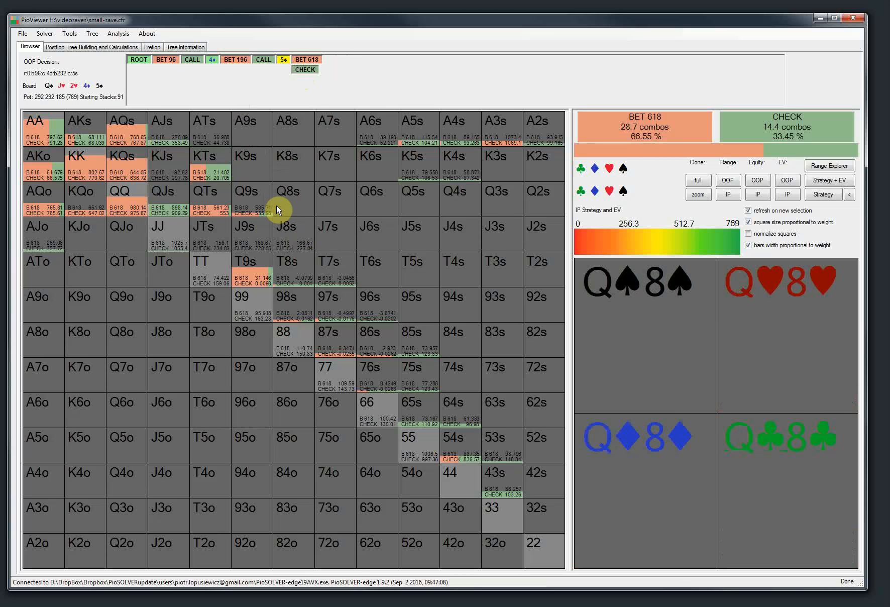
{"action": "left_click", "coordinate": [22, 34]}
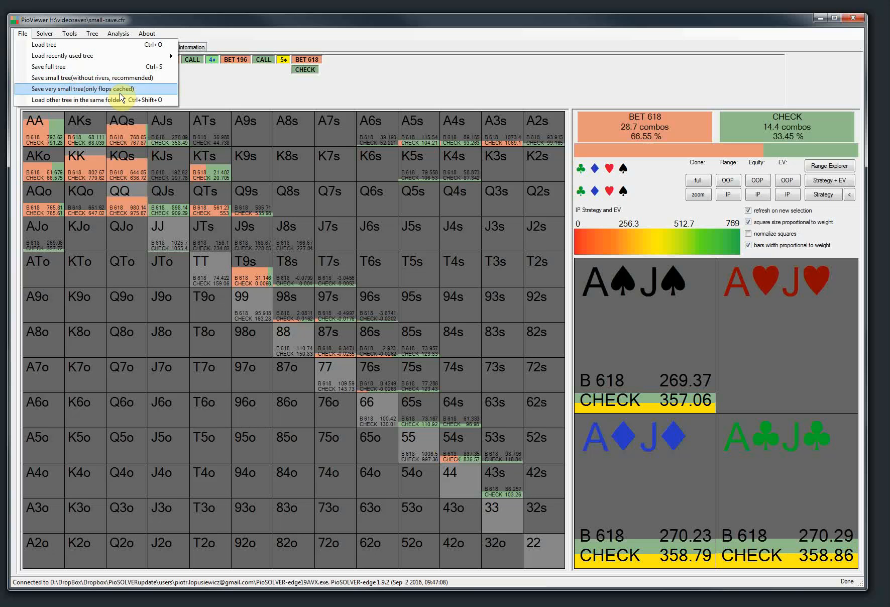
{"action": "left_click", "coordinate": [228, 83]}
Set the OOP flop bet sizes to 52, 100, rebuild the tree and show it in the browser
{"action": "left_click", "coordinate": [99, 48]}
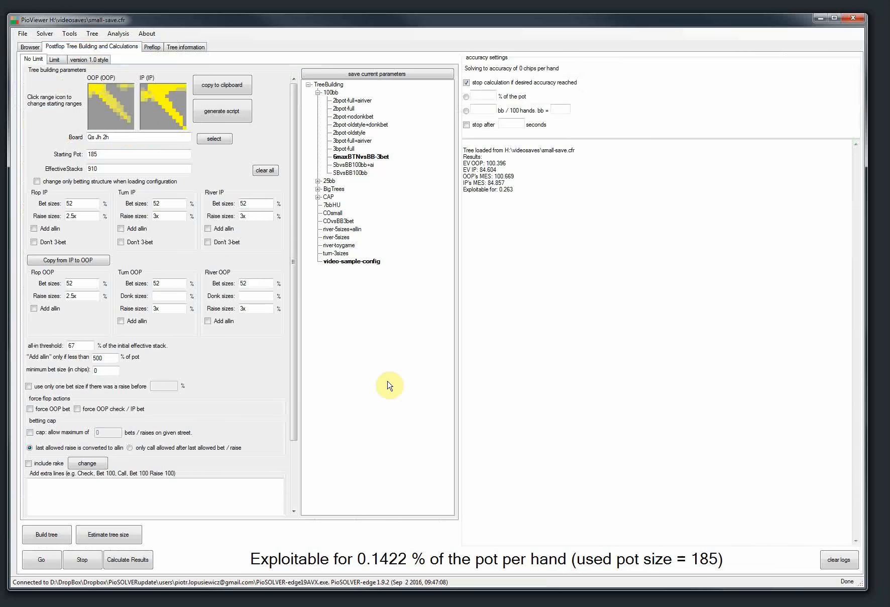
{"action": "left_click", "coordinate": [79, 283]}
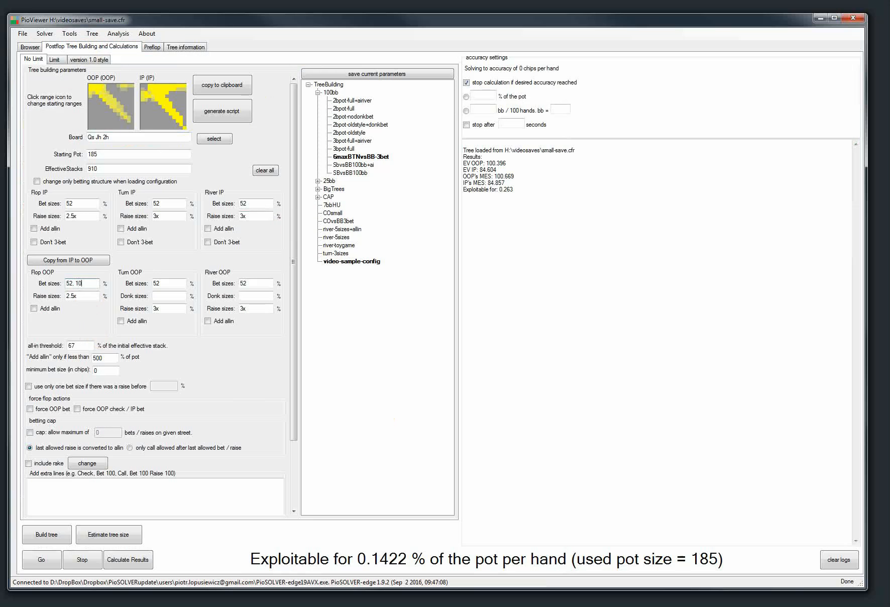
{"action": "left_click", "coordinate": [43, 533]}
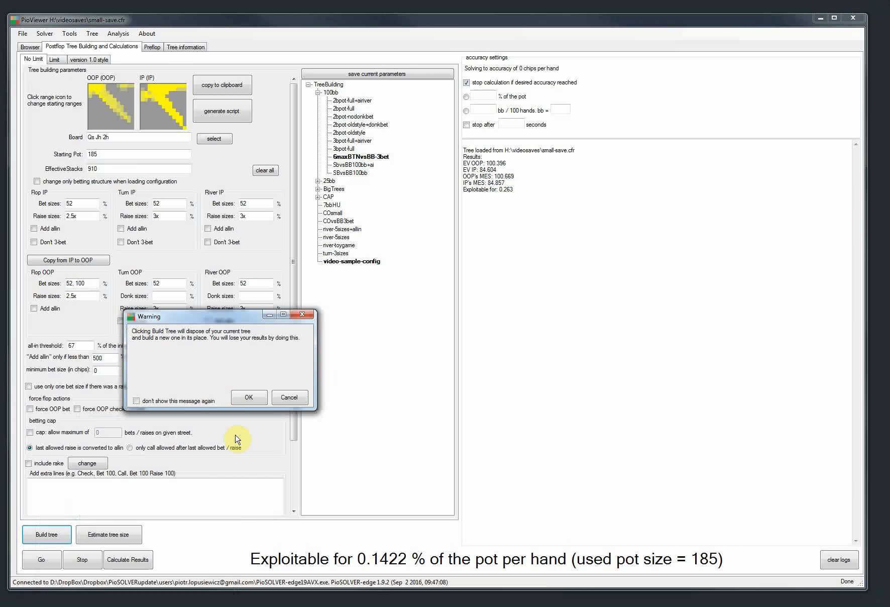
{"action": "left_click", "coordinate": [248, 396]}
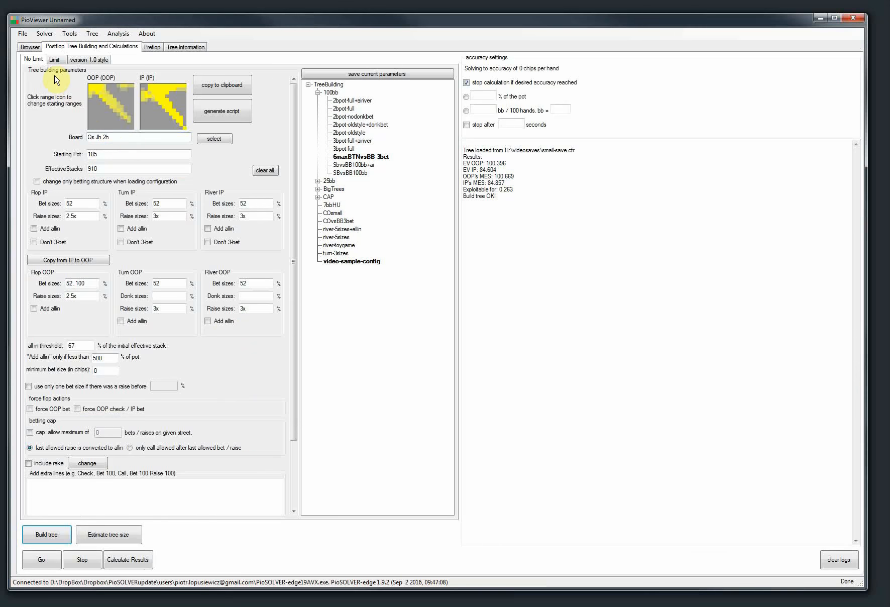
{"action": "left_click", "coordinate": [24, 48]}
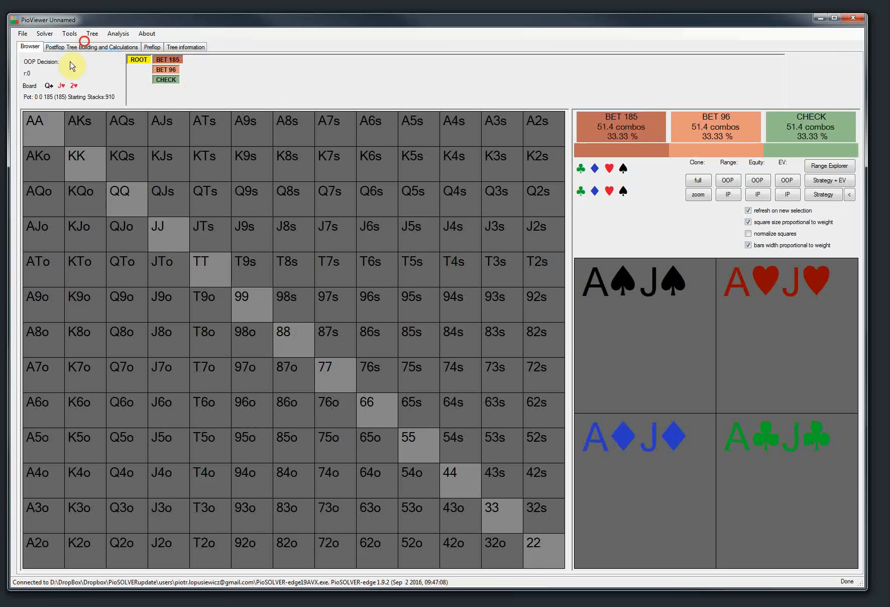
Set the IP flop bet sizes to 52, 100 and rebuild the tree, accepting the loss of current results
{"action": "left_click", "coordinate": [74, 46]}
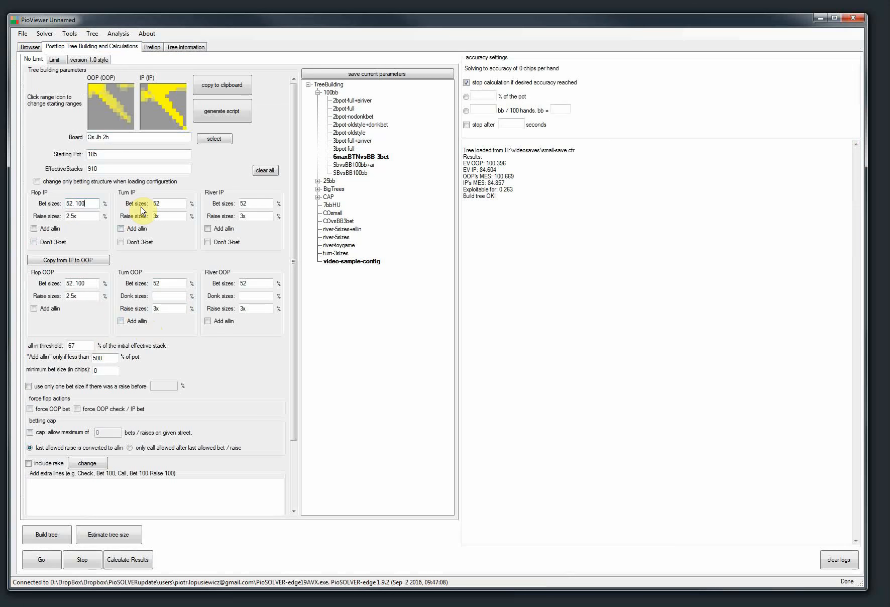
{"action": "left_click", "coordinate": [46, 534]}
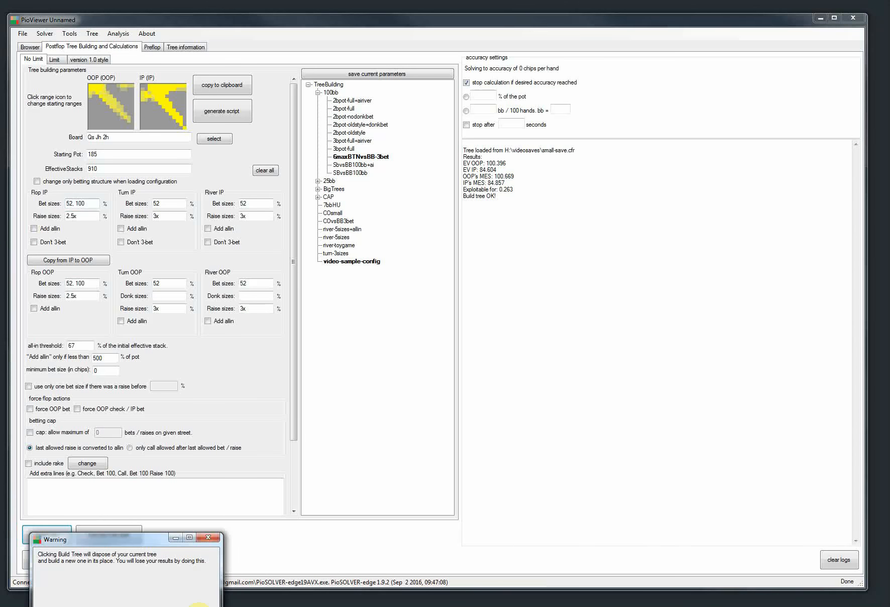
{"action": "left_click", "coordinate": [183, 601]}
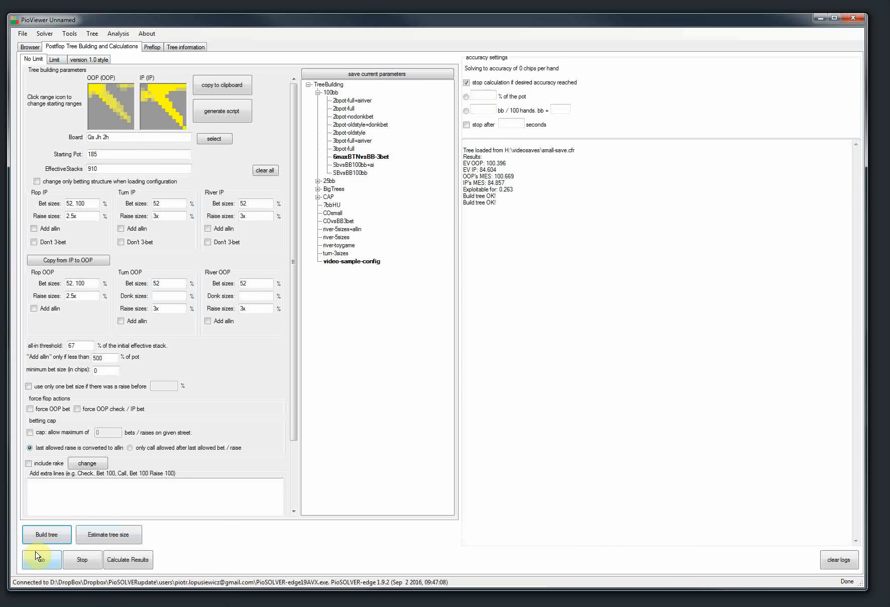
Browse the rebuilt tree's check line, return to the root and display the OOP strategy
{"action": "left_click", "coordinate": [30, 46]}
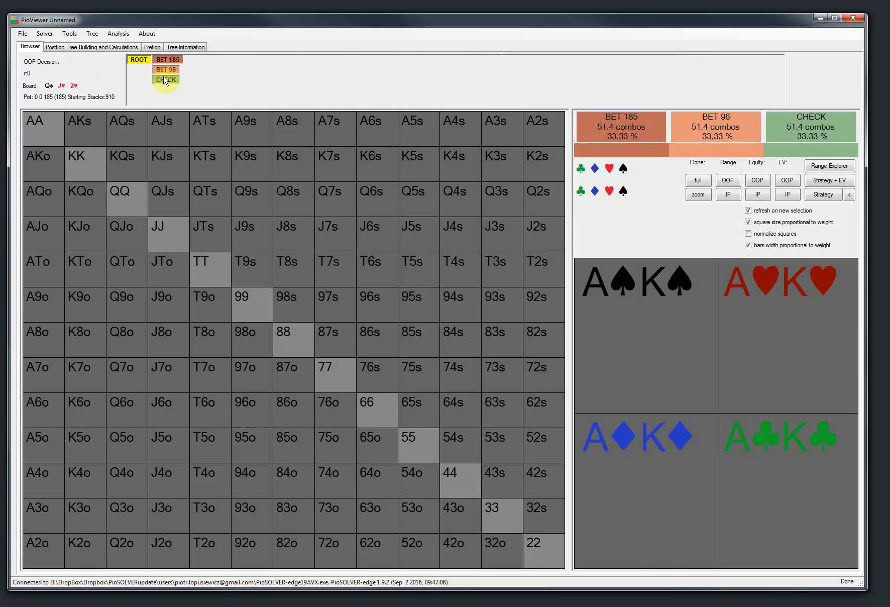
{"action": "left_click", "coordinate": [166, 80]}
{"action": "left_click", "coordinate": [144, 60]}
{"action": "left_click", "coordinate": [823, 193]}
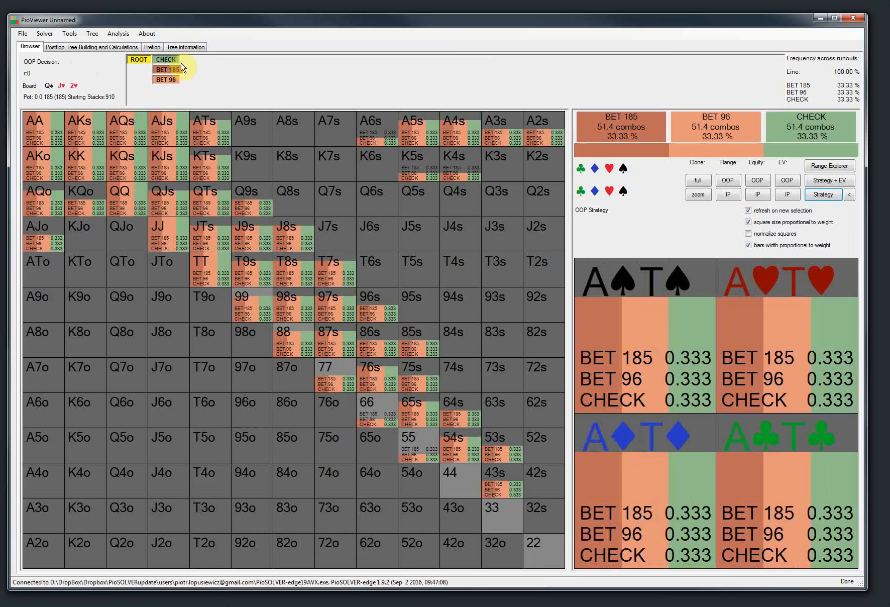
Run the solver briefly on the rebuilt postflop tree and stop it
{"action": "left_click", "coordinate": [71, 48]}
{"action": "left_click", "coordinate": [39, 560]}
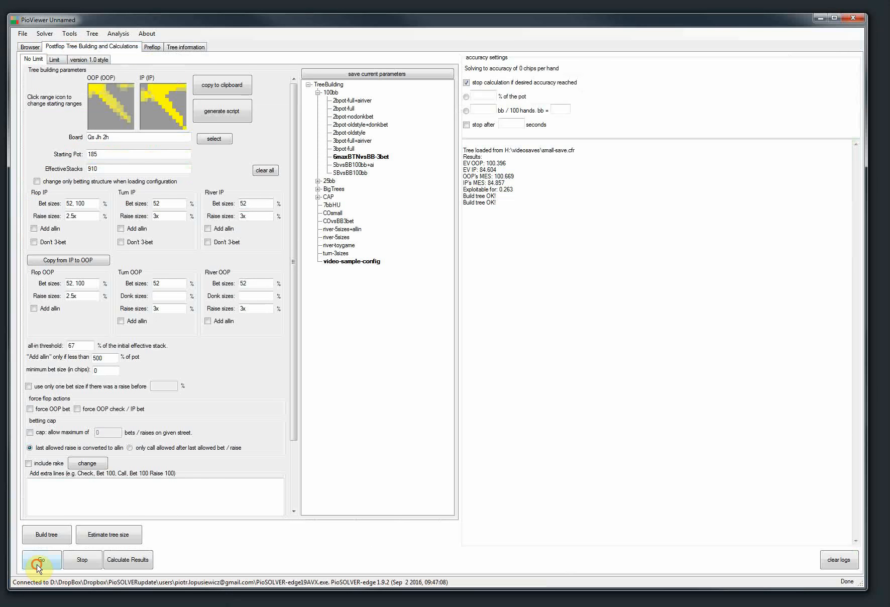
{"action": "left_click", "coordinate": [93, 560]}
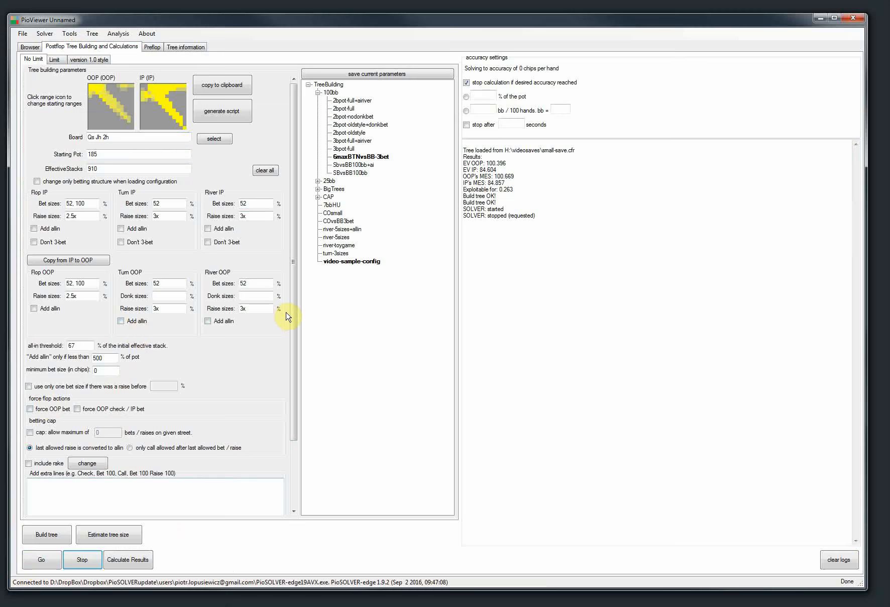
Examine the postflop tree building options for adding extra lines and removing lines
{"action": "scroll", "coordinate": [291, 332], "scroll_direction": "down", "scroll_amount": 3}
{"action": "left_click", "coordinate": [54, 408]}
{"action": "left_click", "coordinate": [65, 479]}
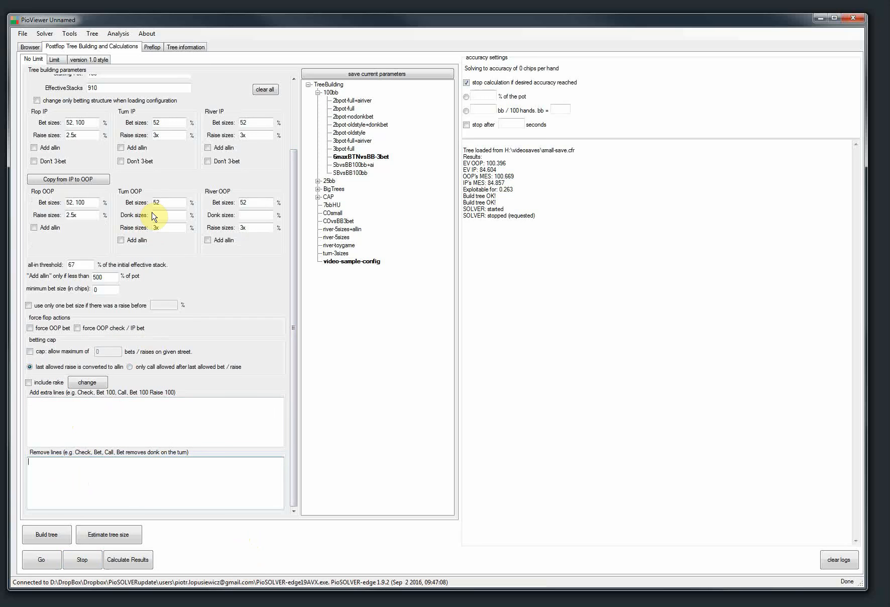
{"action": "mouse_move", "coordinate": [288, 321]}
{"action": "left_mouse_down"}
{"action": "mouse_move", "coordinate": [294, 144]}
{"action": "mouse_move", "coordinate": [308, 135]}
{"action": "left_mouse_up"}
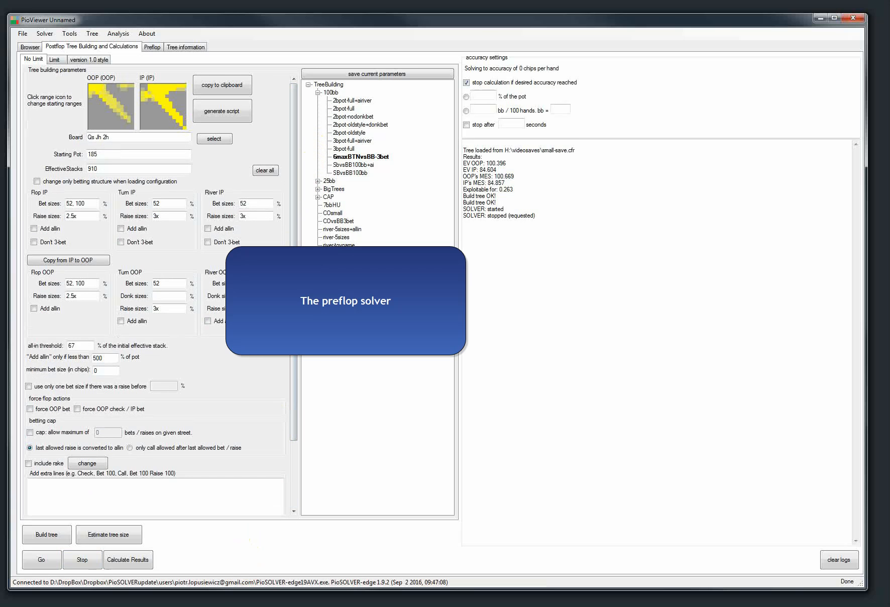
Preview the preflop configurations 6max-BTNvsBB-3betorfold and HU-100bb-3bbraise, and load HU-100bb-2p5_raise
{"action": "left_click", "coordinate": [152, 47]}
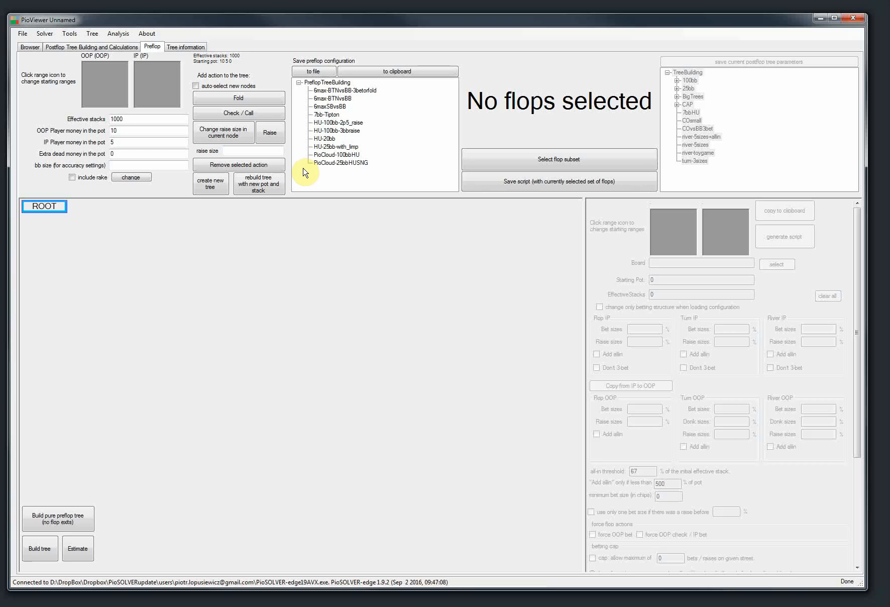
{"action": "double_click", "coordinate": [333, 90]}
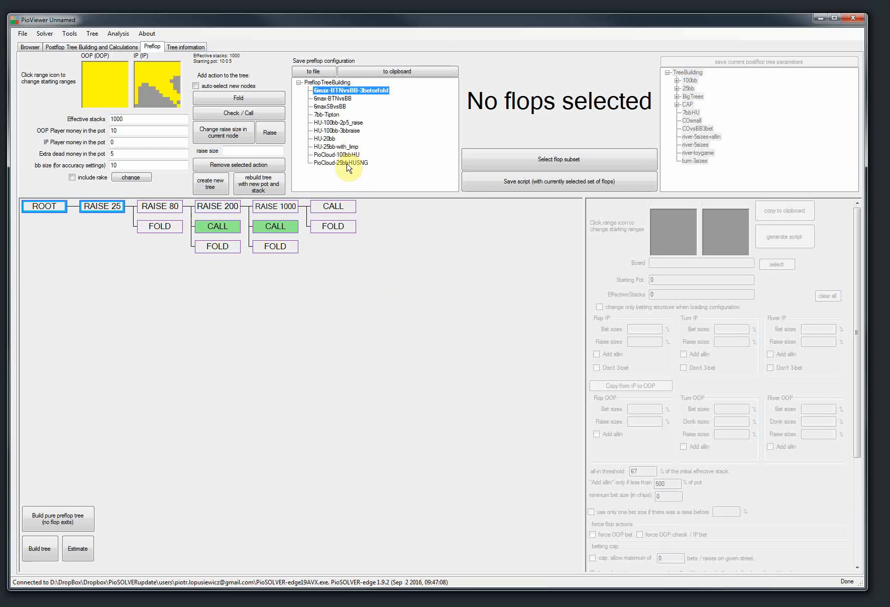
{"action": "double_click", "coordinate": [331, 131]}
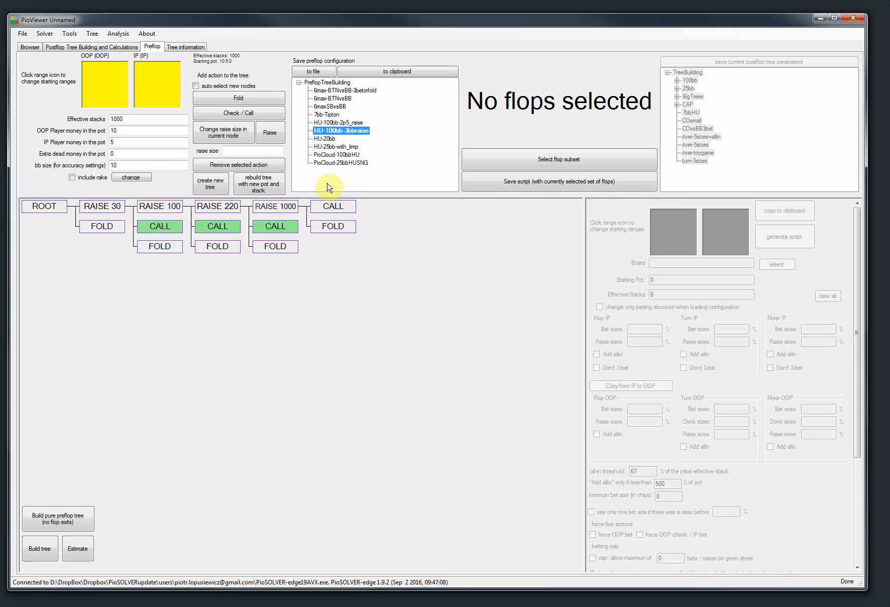
{"action": "left_click", "coordinate": [336, 123]}
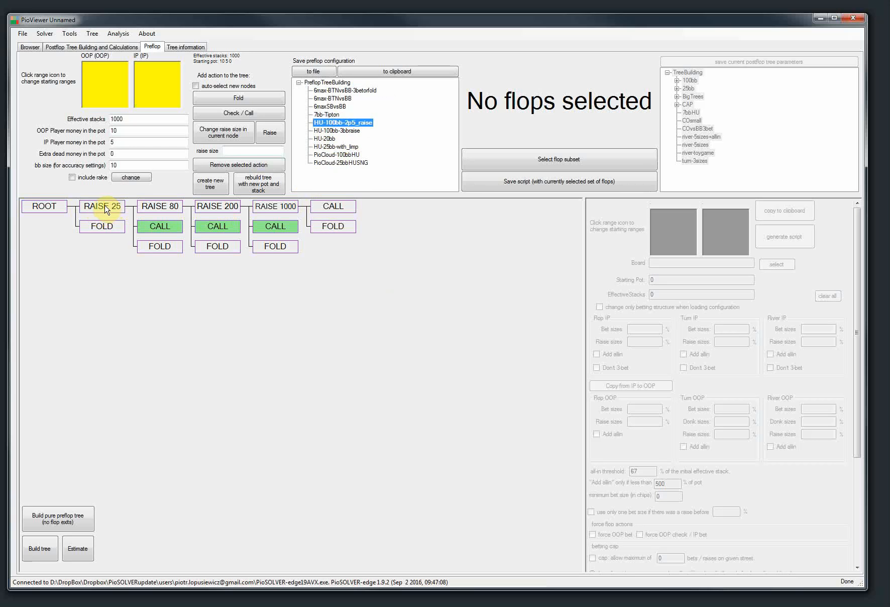
Build the pure preflop tree without flop exits and run the solver briefly on it with a cleared log
{"action": "left_click", "coordinate": [45, 520]}
{"action": "left_click", "coordinate": [63, 57]}
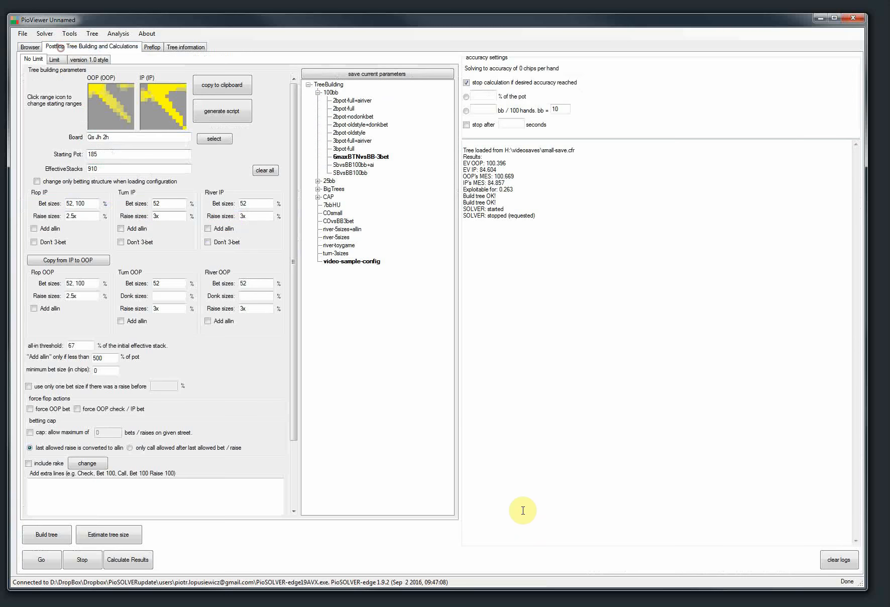
{"action": "left_click", "coordinate": [834, 559]}
{"action": "left_click", "coordinate": [42, 566]}
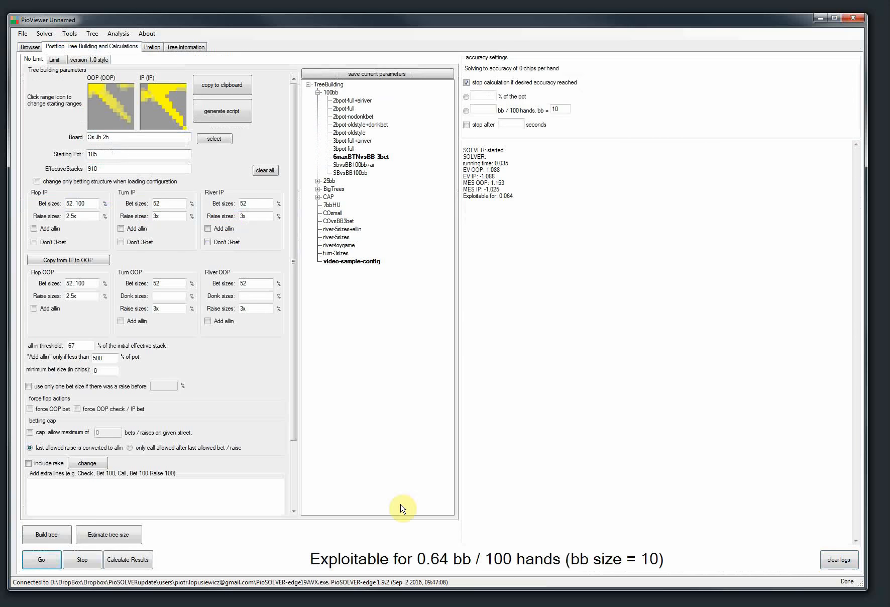
{"action": "left_click", "coordinate": [81, 562]}
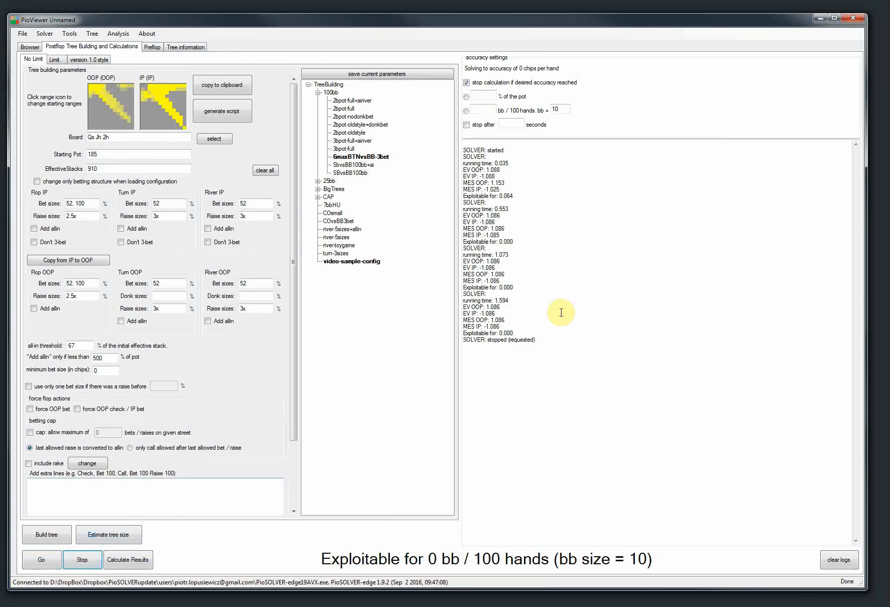
Display the IP strategy at the preflop root and the OOP strategy facing the raise to 25
{"action": "left_click", "coordinate": [31, 48]}
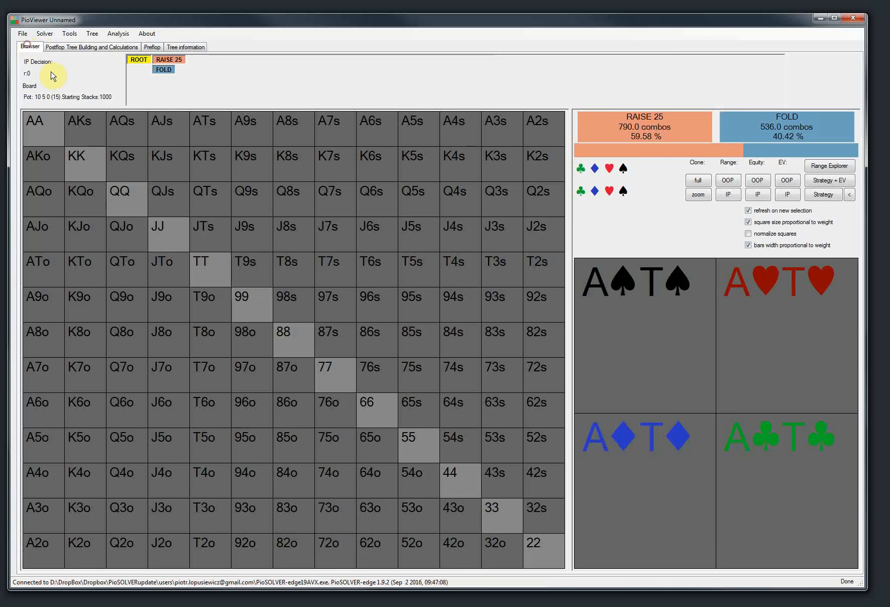
{"action": "left_click", "coordinate": [820, 195]}
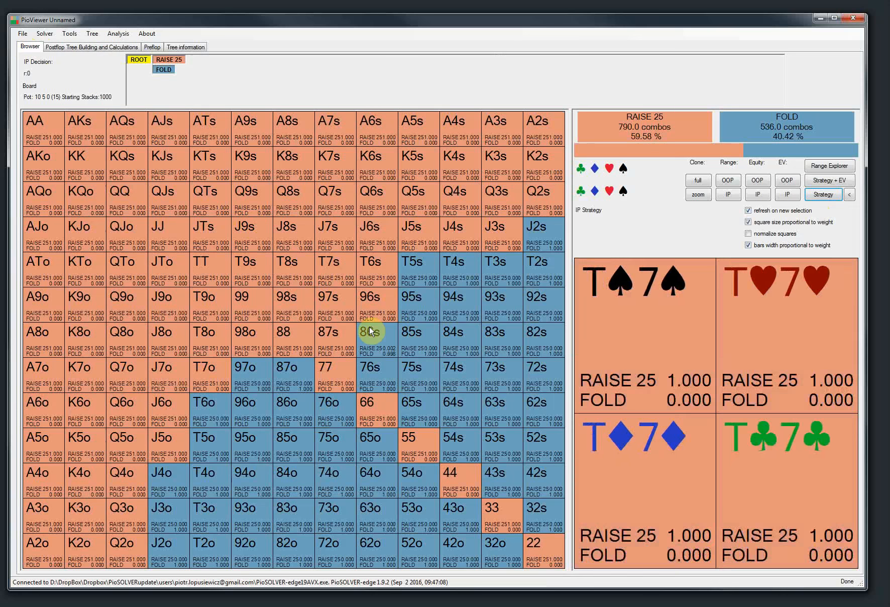
{"action": "left_click", "coordinate": [166, 60]}
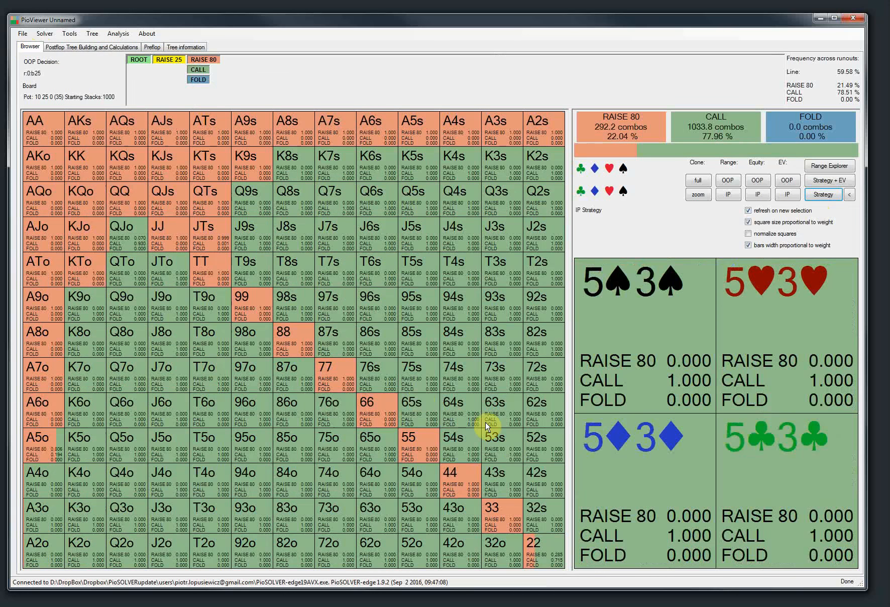
Load the PioCloud-100bbHU preflop configuration and look through its whole tree of raise, limp, call and fold lines
{"action": "left_click", "coordinate": [157, 48]}
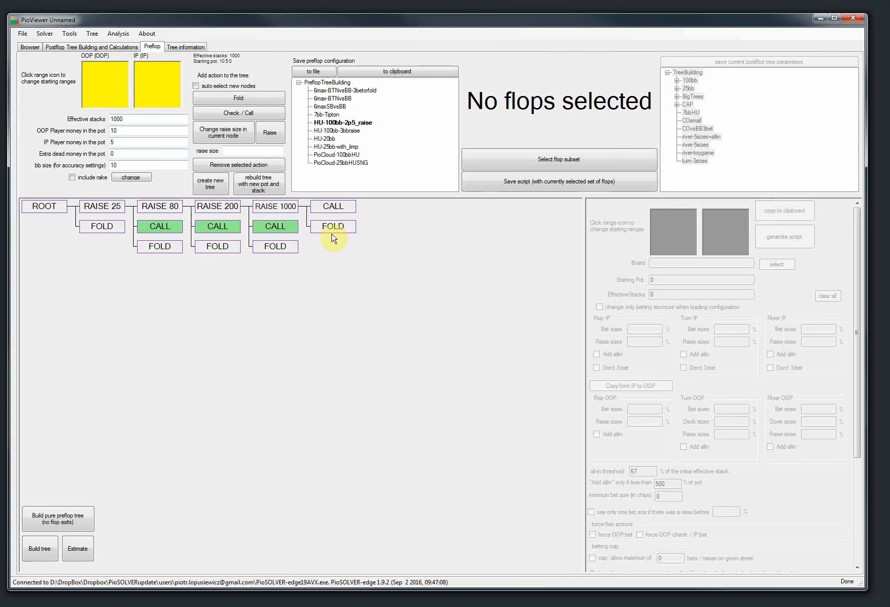
{"action": "double_click", "coordinate": [332, 155]}
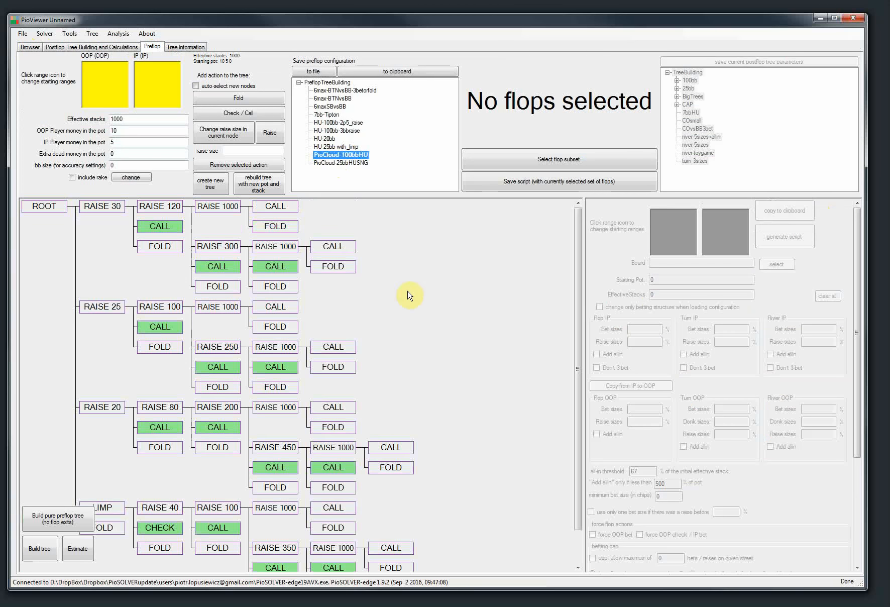
{"action": "mouse_move", "coordinate": [582, 278]}
{"action": "left_mouse_down"}
{"action": "mouse_move", "coordinate": [589, 359]}
{"action": "mouse_move", "coordinate": [571, 262]}
{"action": "left_mouse_up"}
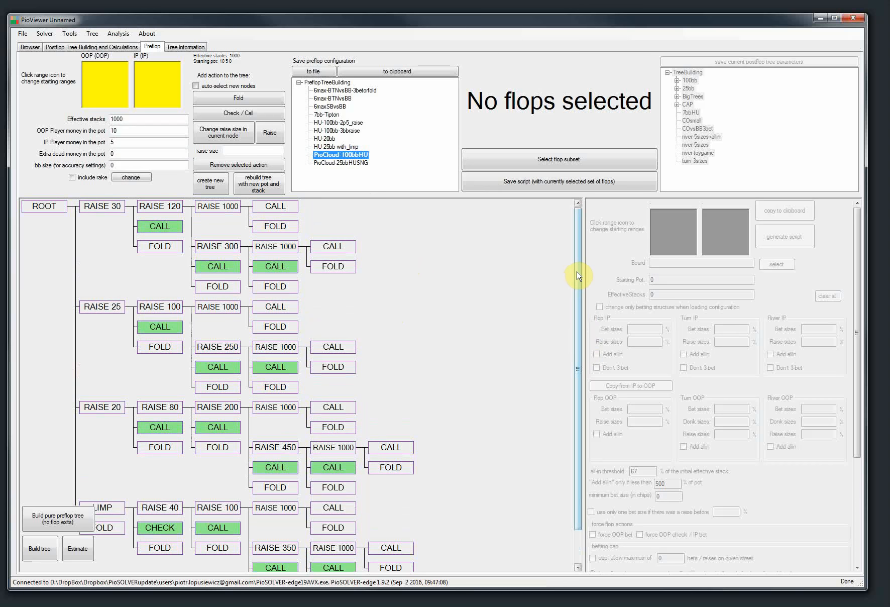
{"action": "left_click_drag", "start_coordinate": [577, 274], "coordinate": [492, 425]}
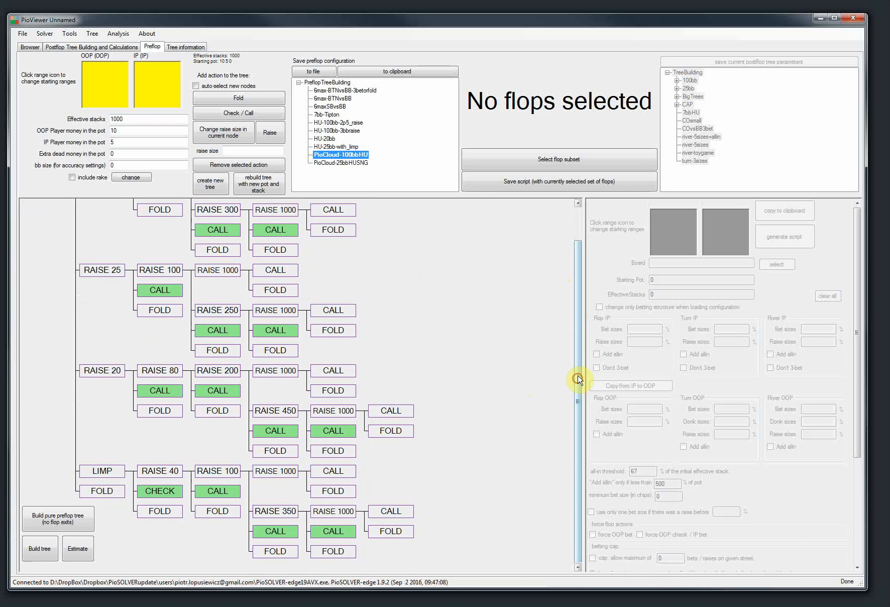
{"action": "left_click_drag", "start_coordinate": [578, 377], "coordinate": [577, 339]}
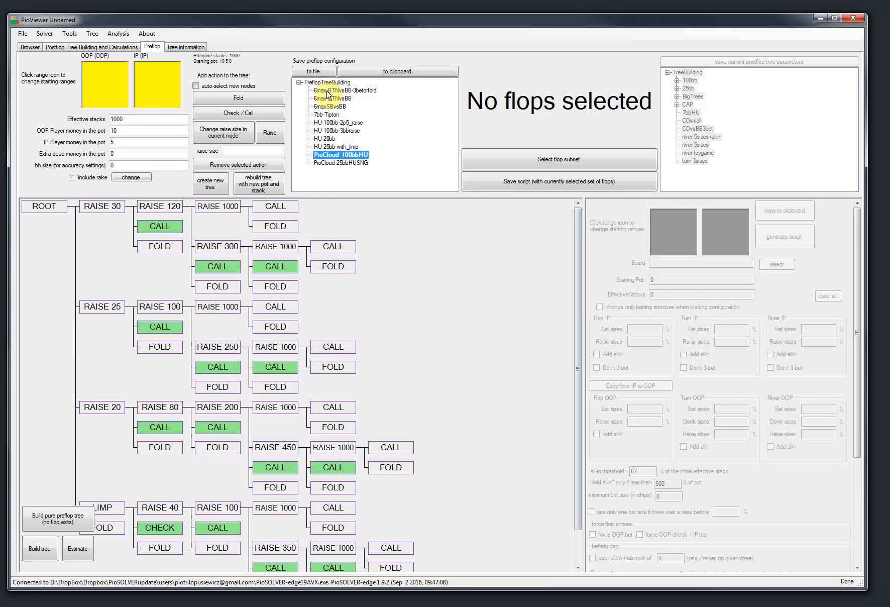
{"action": "left_click_drag", "start_coordinate": [575, 267], "coordinate": [580, 317]}
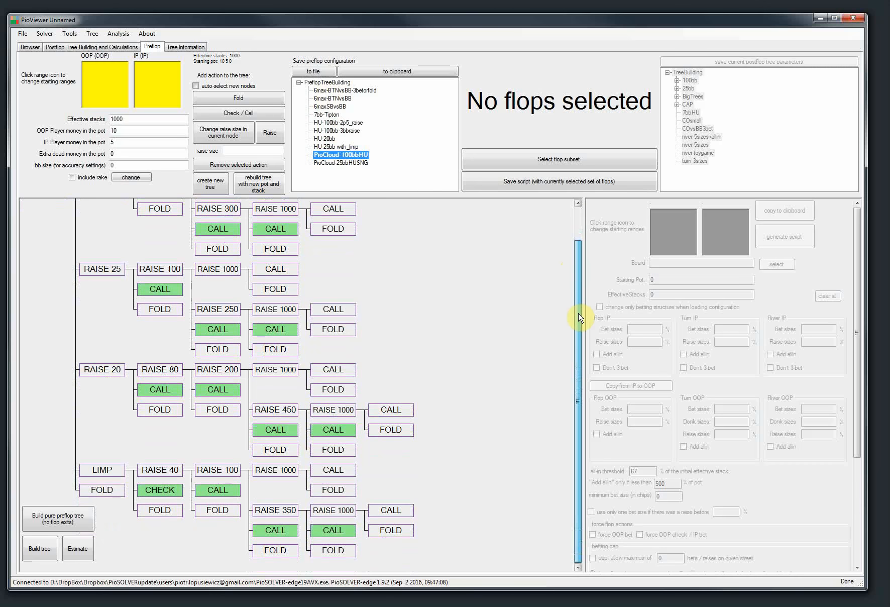
{"action": "scroll", "coordinate": [561, 324], "scroll_direction": "up", "scroll_amount": 2}
{"action": "left_click", "coordinate": [336, 98]}
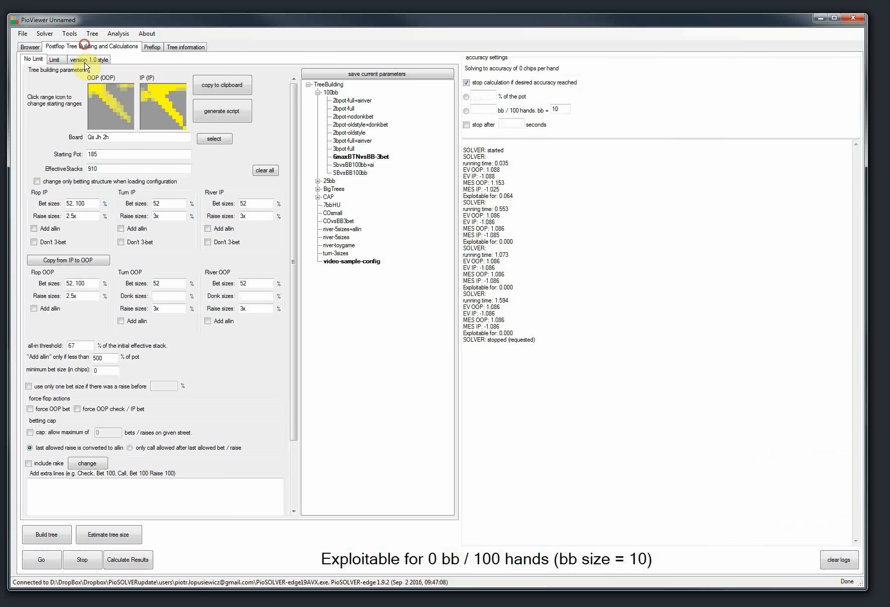
Load the 2bpot-full postflop configuration and clear the solver log
{"action": "left_click", "coordinate": [91, 49]}
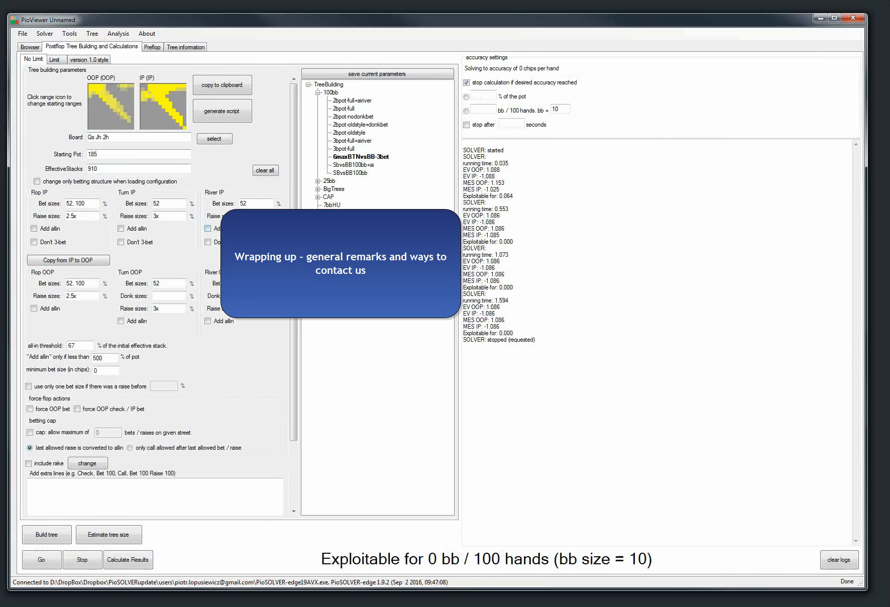
{"action": "left_click", "coordinate": [30, 46]}
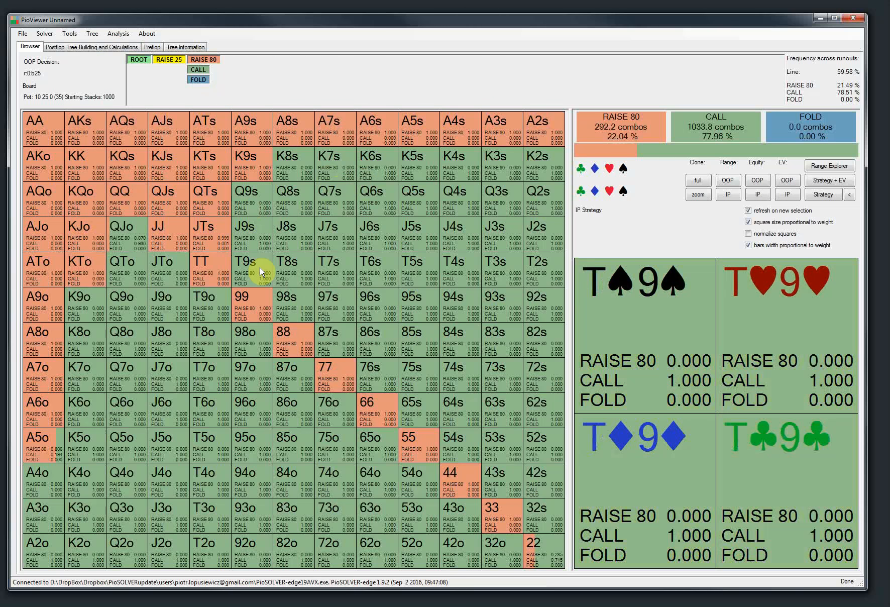
{"action": "left_click", "coordinate": [86, 48]}
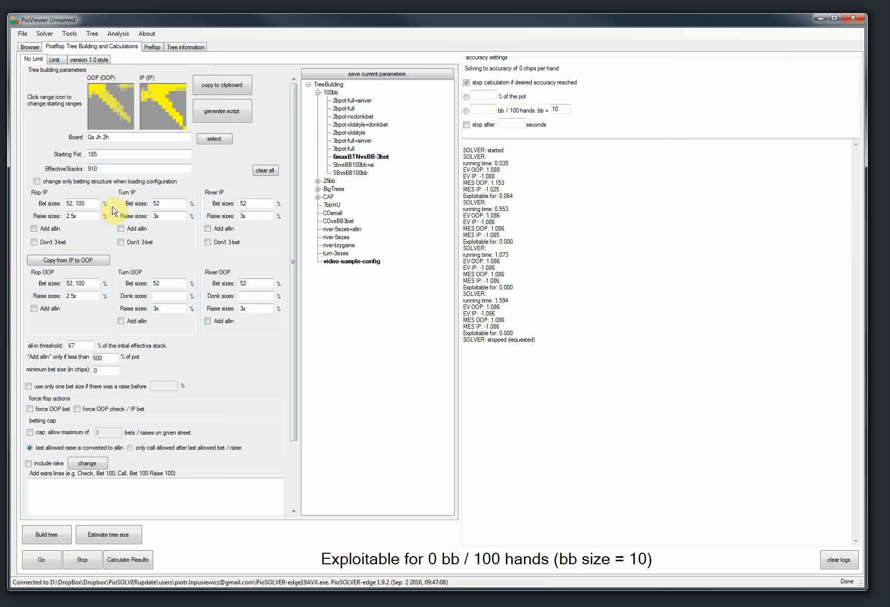
{"action": "left_click", "coordinate": [349, 109]}
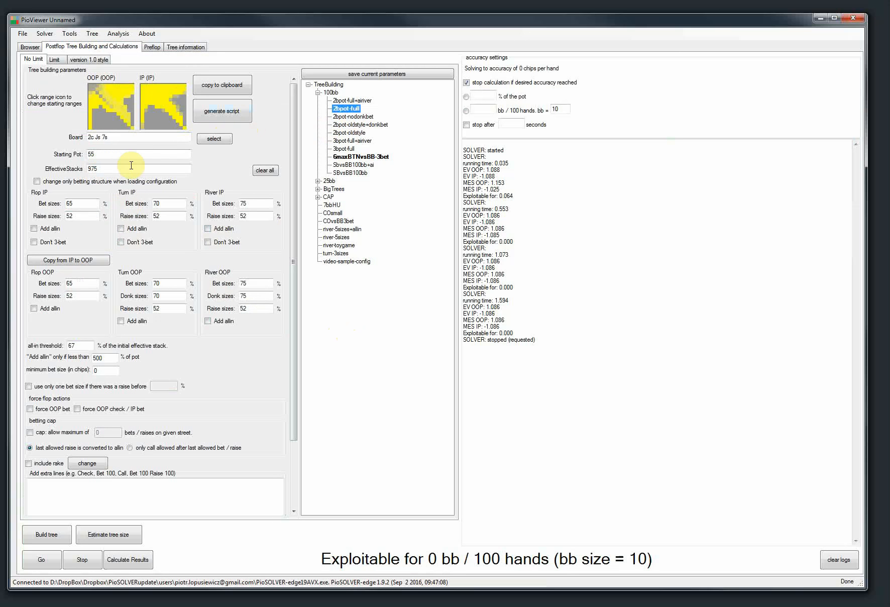
{"action": "left_click", "coordinate": [834, 559]}
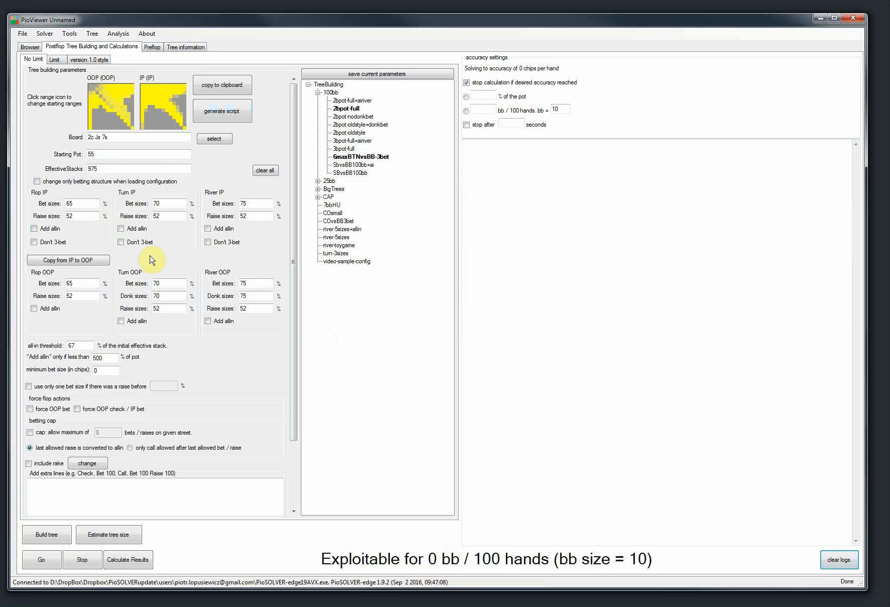
Look over the 2bpot-full tree options down to the extra lines and remove lines fields
{"action": "scroll", "coordinate": [293, 207], "scroll_direction": "down", "scroll_amount": 2}
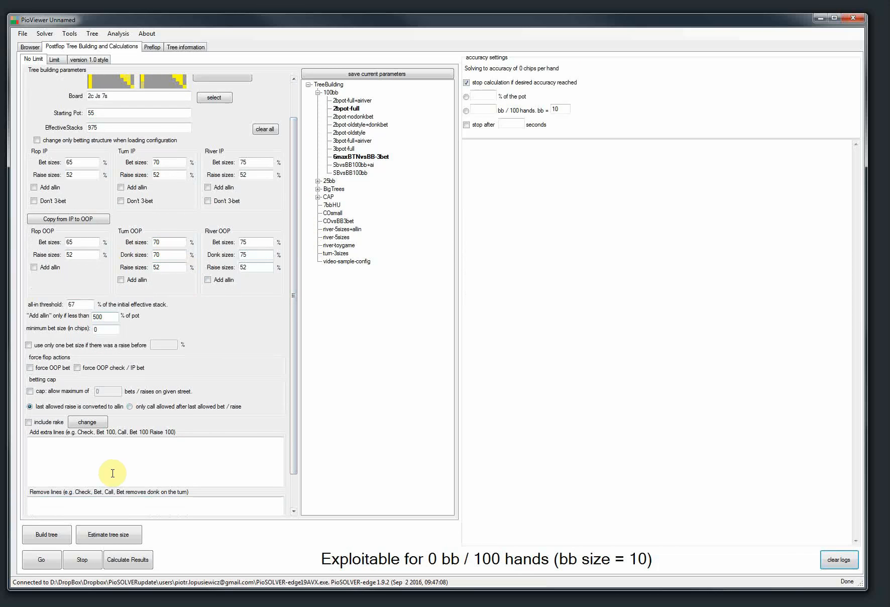
{"action": "left_click_drag", "start_coordinate": [291, 312], "coordinate": [306, 341]}
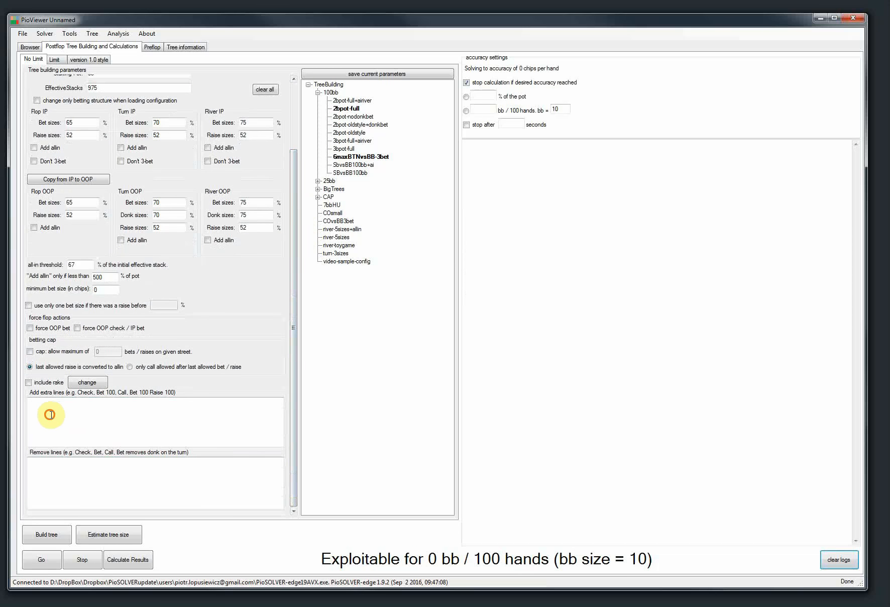
{"action": "left_click", "coordinate": [128, 476]}
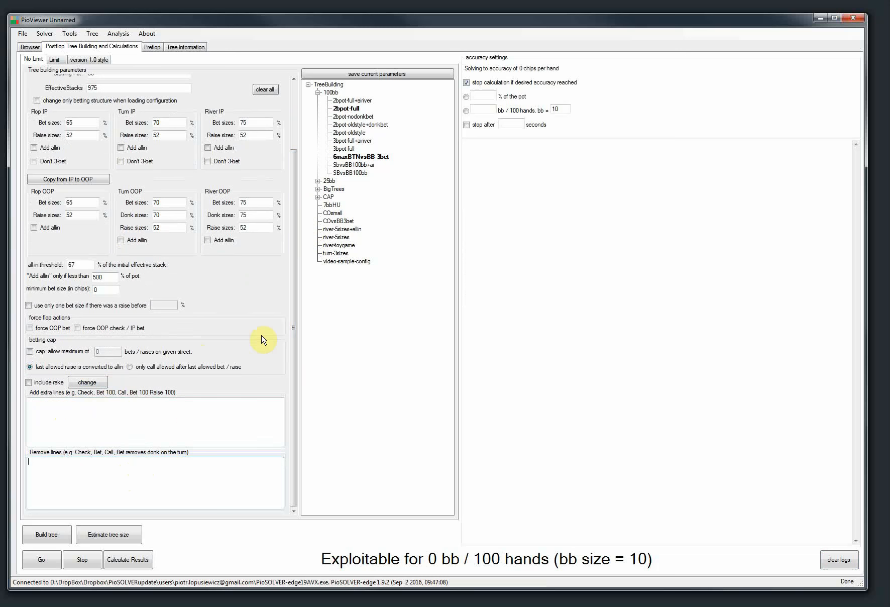
{"action": "left_click_drag", "start_coordinate": [293, 328], "coordinate": [294, 263]}
Load the saved tree small-save.cfr and display the OOP strategy at its root
{"action": "left_click", "coordinate": [30, 47]}
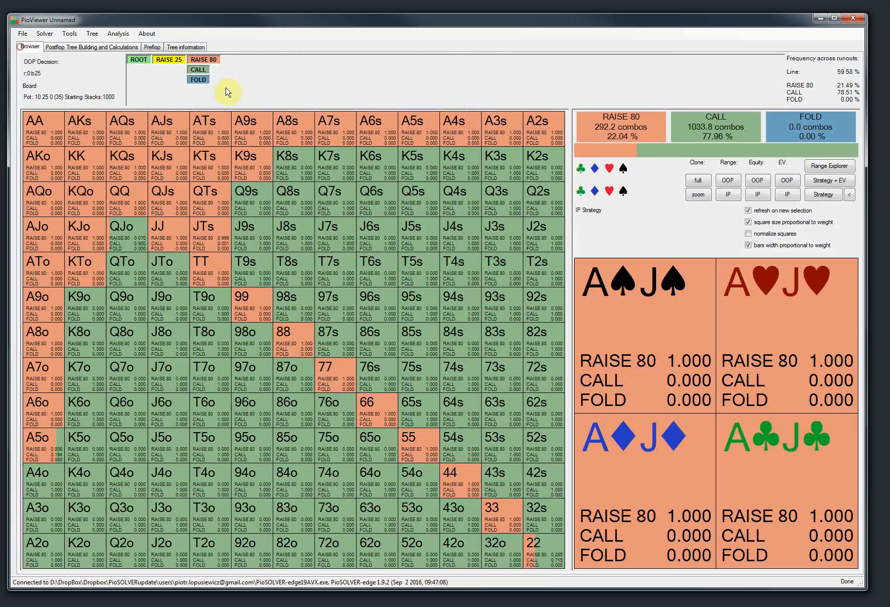
{"action": "left_click", "coordinate": [23, 34]}
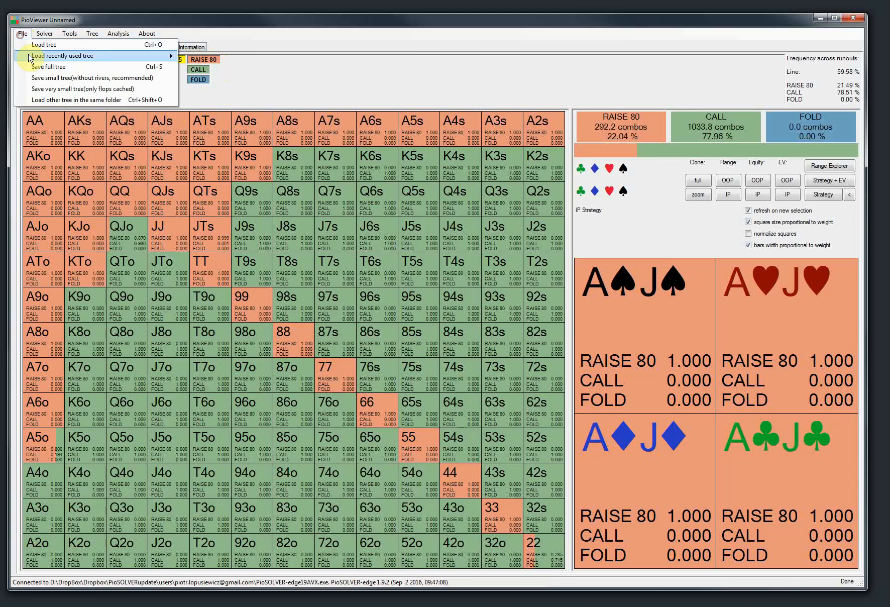
{"action": "left_click", "coordinate": [57, 45]}
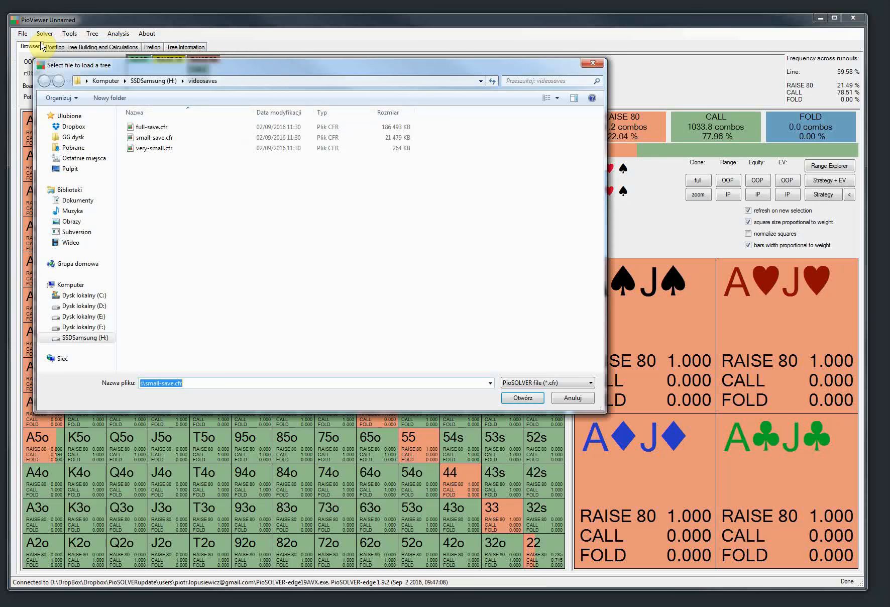
{"action": "double_click", "coordinate": [152, 137]}
{"action": "left_click", "coordinate": [24, 46]}
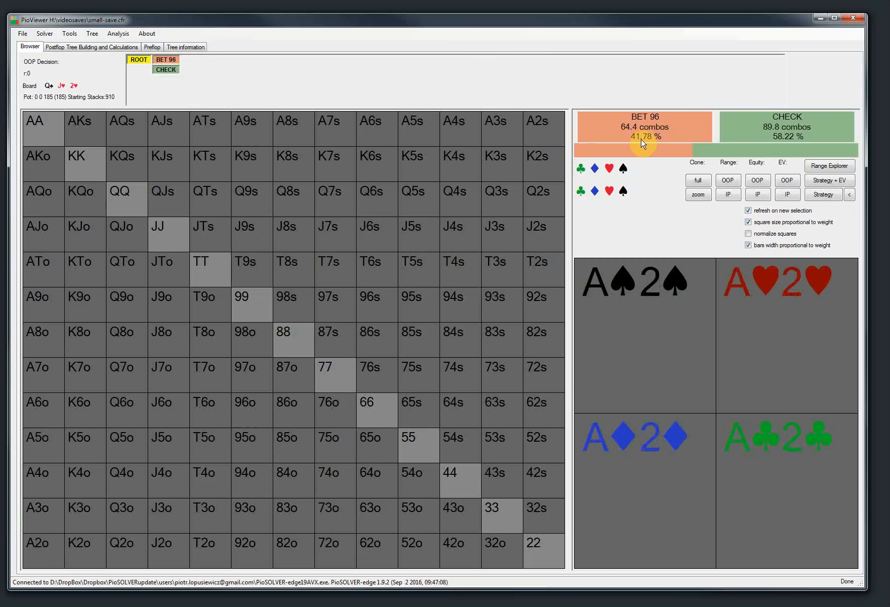
{"action": "left_click", "coordinate": [824, 194]}
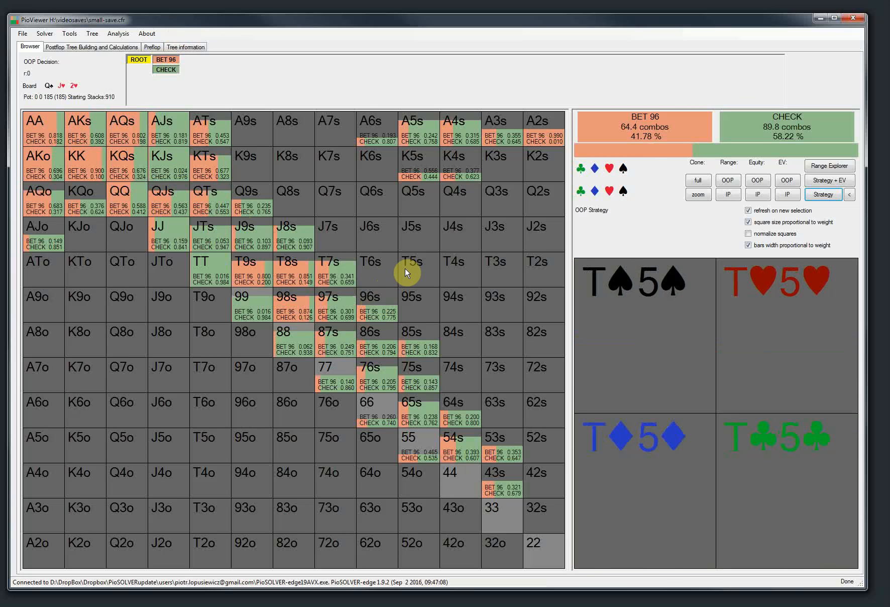
Open the Lock Nodes window for the root node, look over its strategy locking options and close it without setting a strategy
{"action": "key", "text": "ctrl+l"}
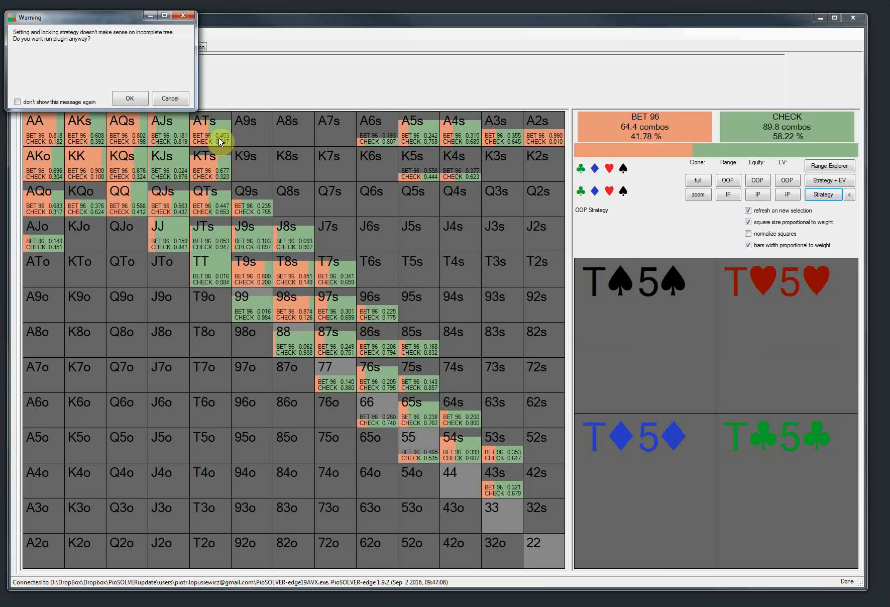
{"action": "left_click", "coordinate": [128, 101]}
{"action": "left_click_drag", "start_coordinate": [228, 20], "coordinate": [380, 97]}
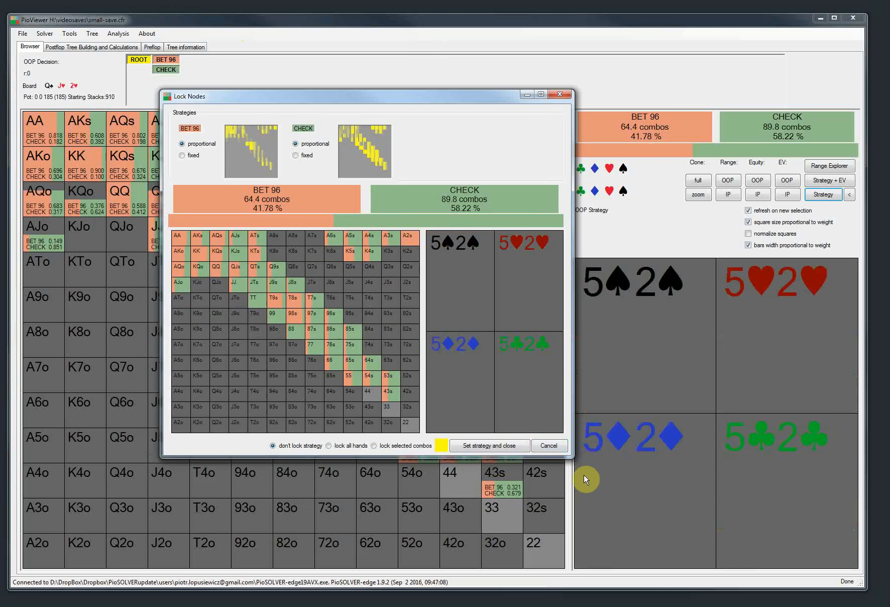
{"action": "left_click_drag", "start_coordinate": [571, 456], "coordinate": [646, 484]}
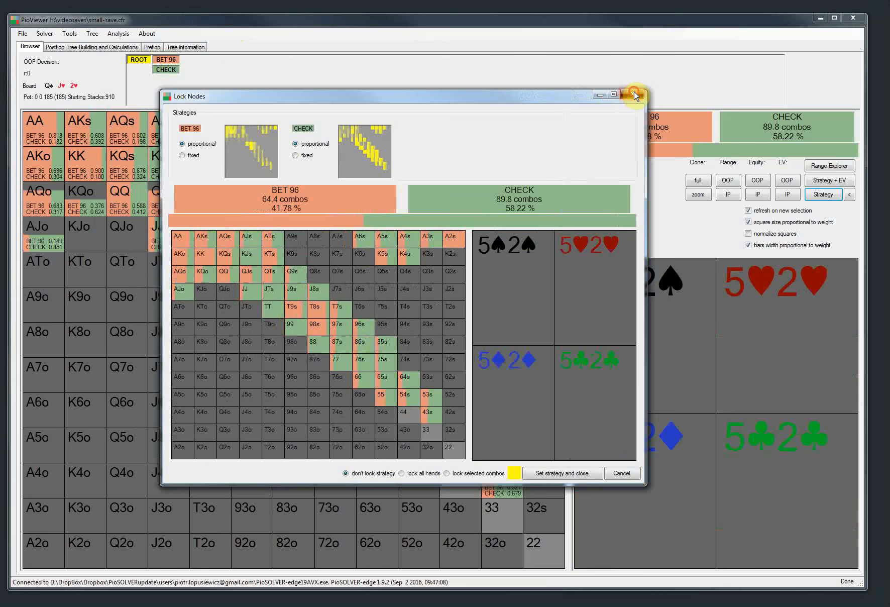
{"action": "left_click", "coordinate": [635, 95]}
Switch to the Chrome browser and open the FAQ&Videos page of the PioSOLVER website
{"action": "key", "text": "alt+Tab"}
{"action": "left_click_drag", "start_coordinate": [508, 42], "coordinate": [505, 52]}
{"action": "scroll", "coordinate": [324, 266], "scroll_direction": "up", "scroll_amount": 5}
{"action": "scroll", "coordinate": [324, 265], "scroll_direction": "up", "scroll_amount": 15}
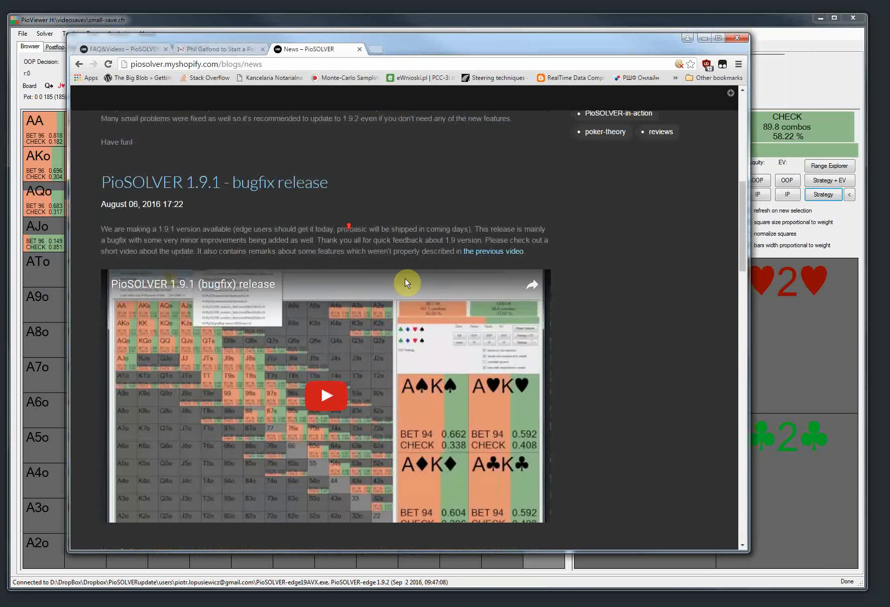
{"action": "left_click", "coordinate": [409, 246]}
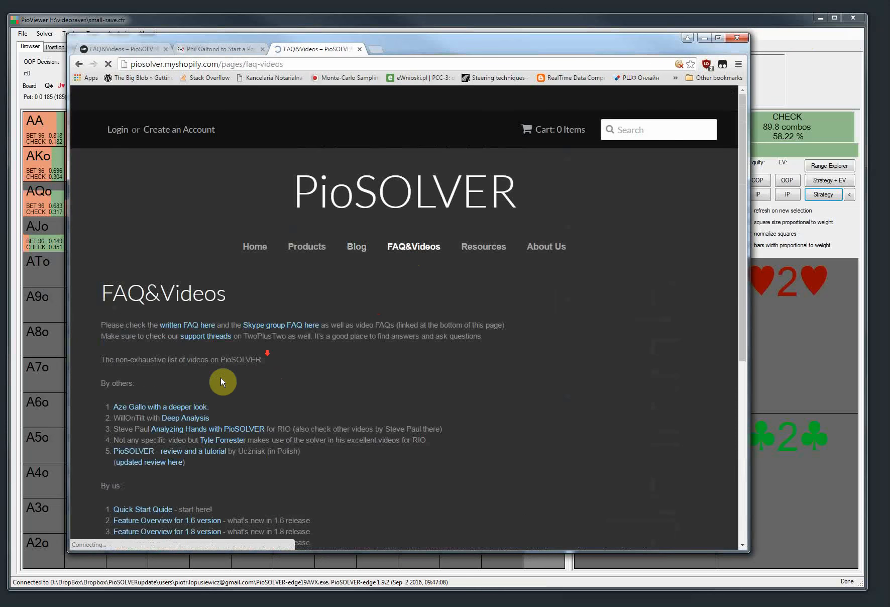
Open the FAQ - part1 video from the list, view its question list and search the page for "locki"
{"action": "scroll", "coordinate": [211, 332], "scroll_direction": "down", "scroll_amount": 6}
{"action": "left_click", "coordinate": [136, 262]}
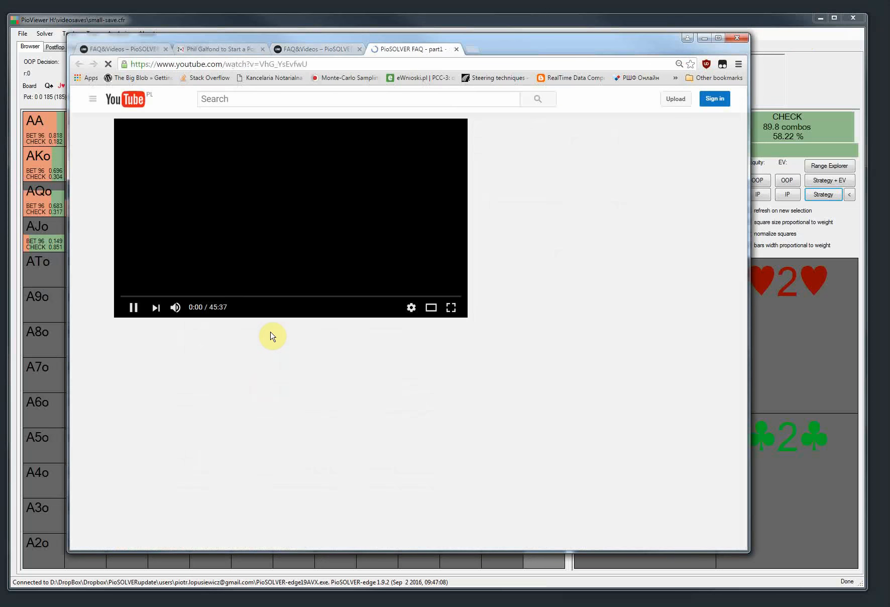
{"action": "scroll", "coordinate": [279, 480], "scroll_direction": "down", "scroll_amount": 6}
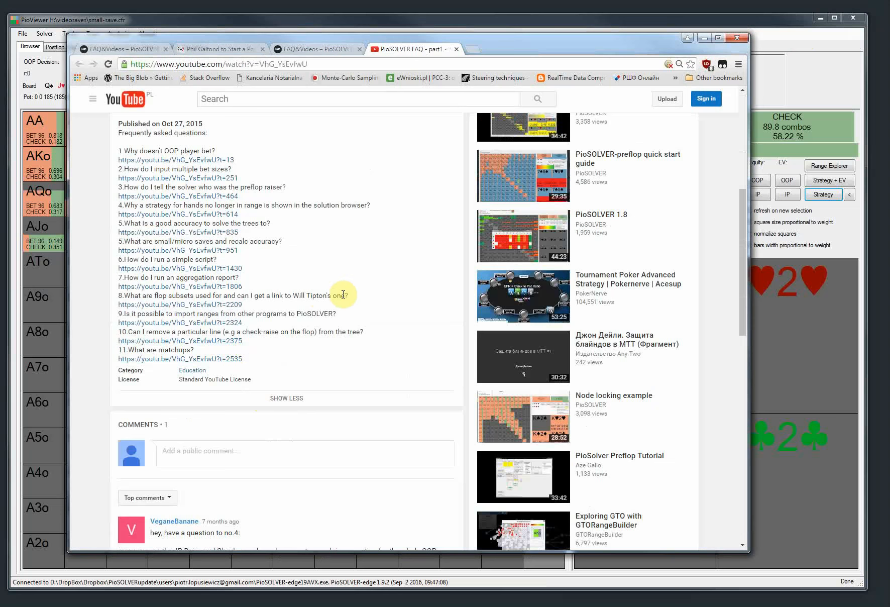
{"action": "key", "text": "ctrl+f"}
{"action": "type", "text": "locki"}
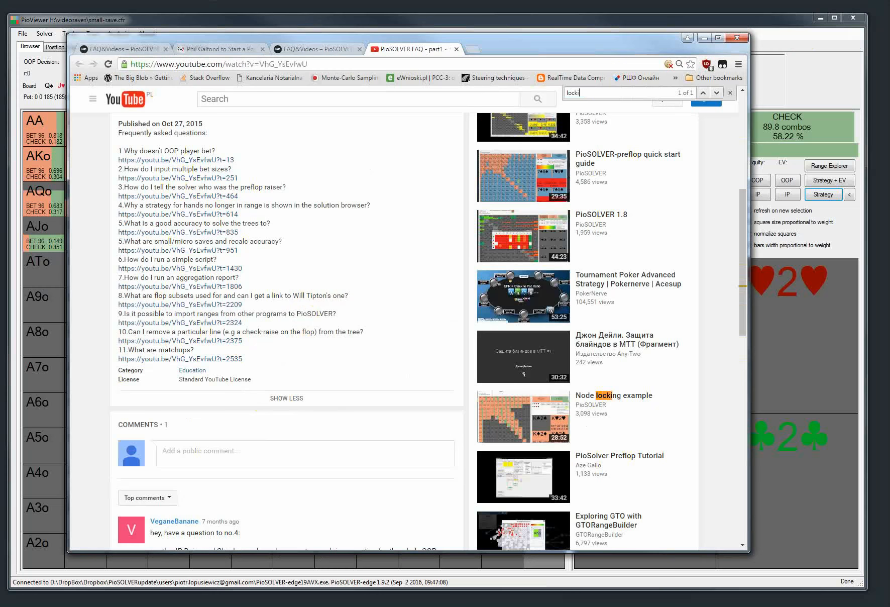
Return to the FAQ&Videos page, open the FAQ - part2 video for a look and close it again
{"action": "left_click", "coordinate": [325, 49]}
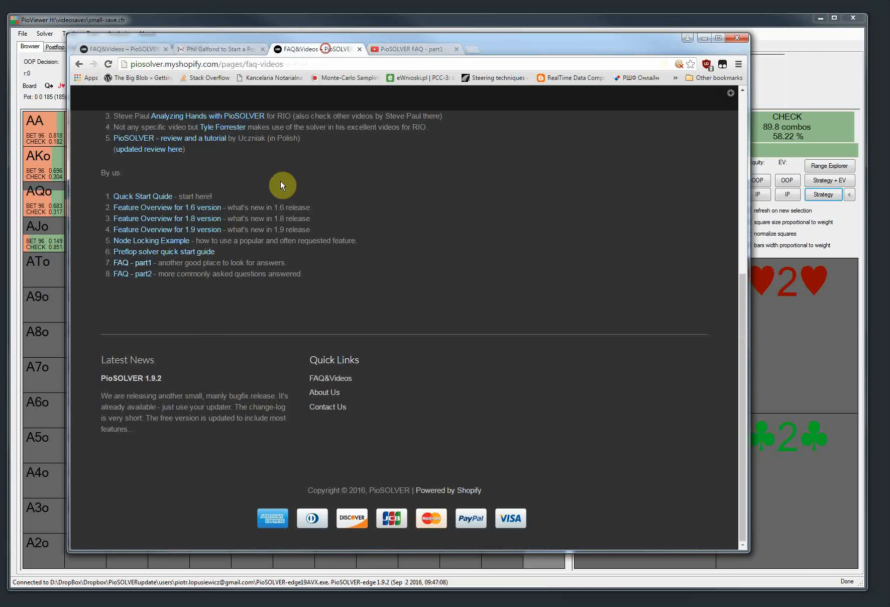
{"action": "left_click", "coordinate": [141, 274]}
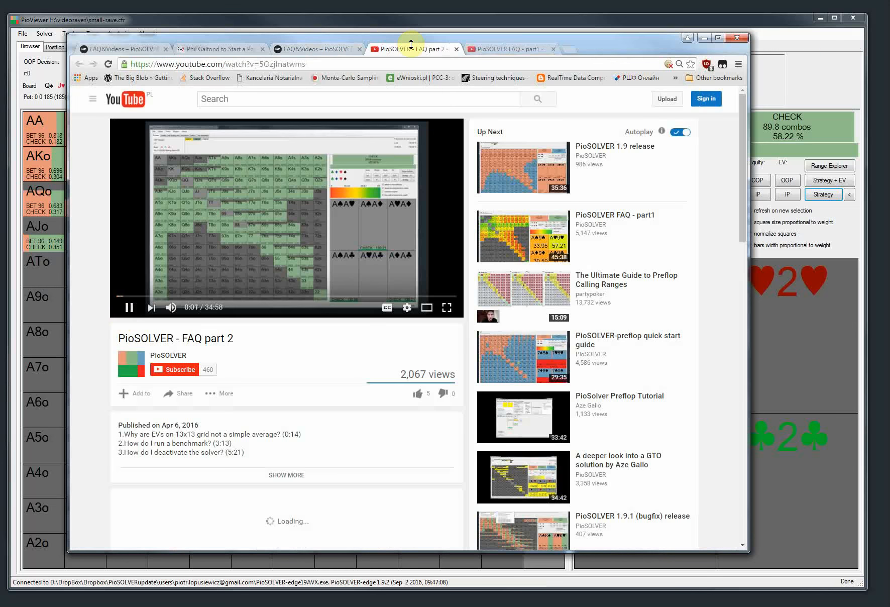
{"action": "left_click", "coordinate": [456, 48]}
{"action": "scroll", "coordinate": [234, 250], "scroll_direction": "up", "scroll_amount": 1}
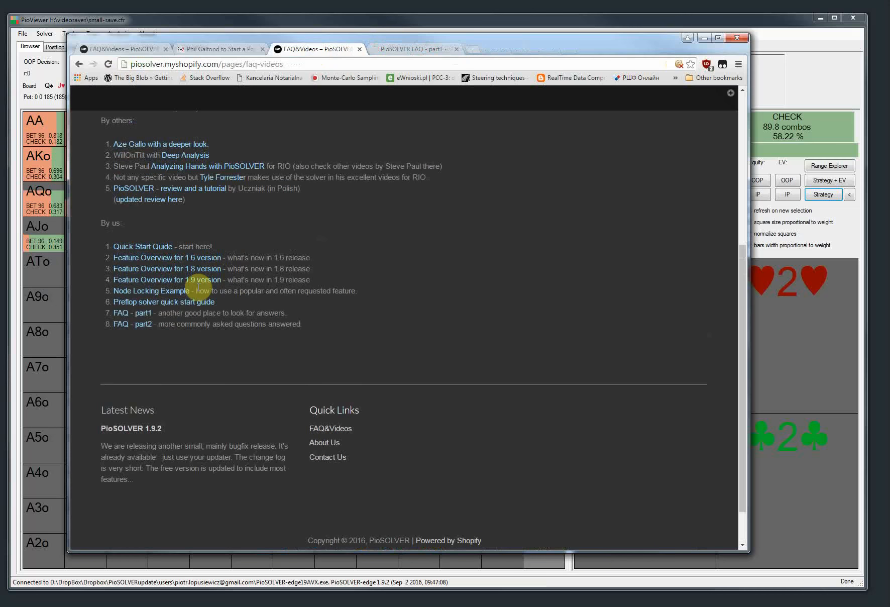
Open the Node Locking Example video, pause its playback and minimize the browser to return to PioViewer
{"action": "left_click", "coordinate": [136, 292]}
{"action": "left_click", "coordinate": [130, 310]}
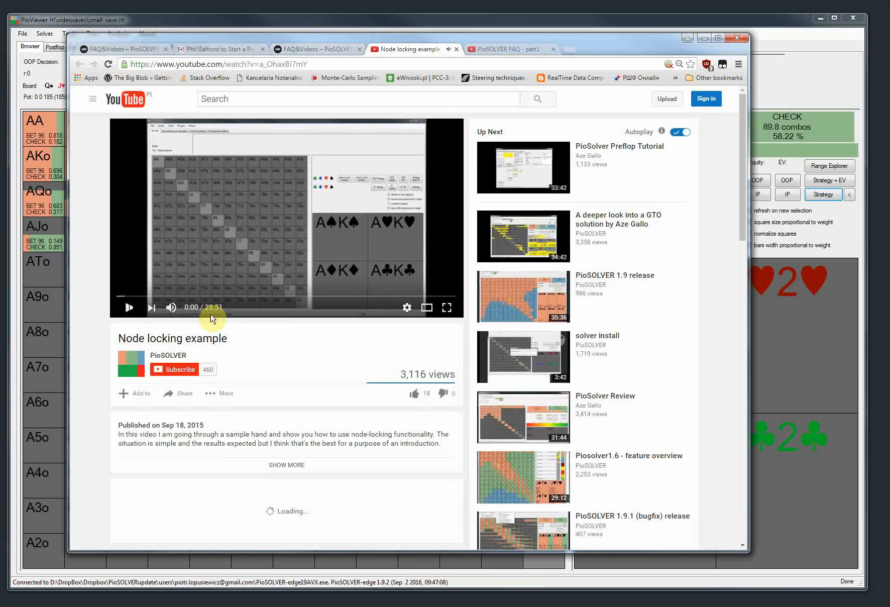
{"action": "left_click", "coordinate": [704, 38]}
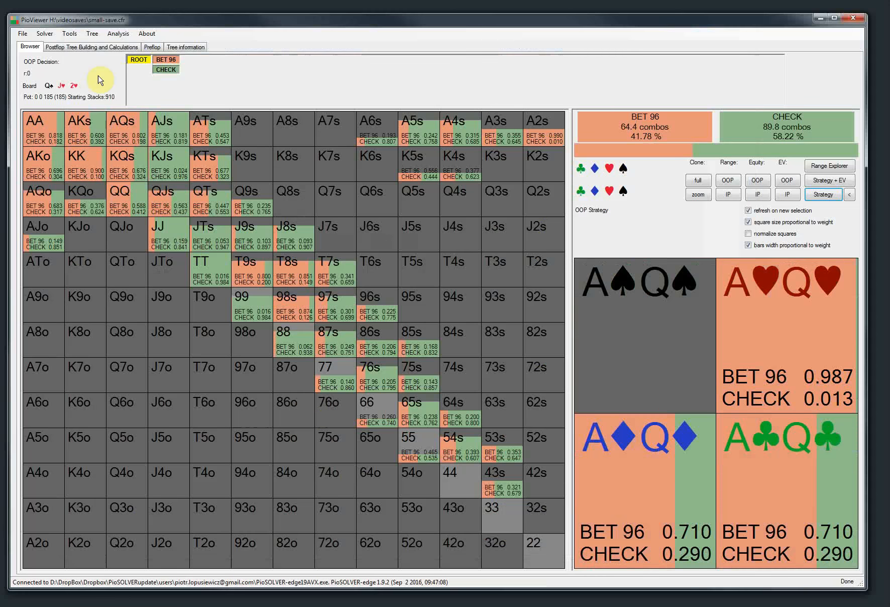
Look over the Appearance and 13x13 grid data presentation settings in the Configuration window and cancel without changes
{"action": "left_click", "coordinate": [66, 47]}
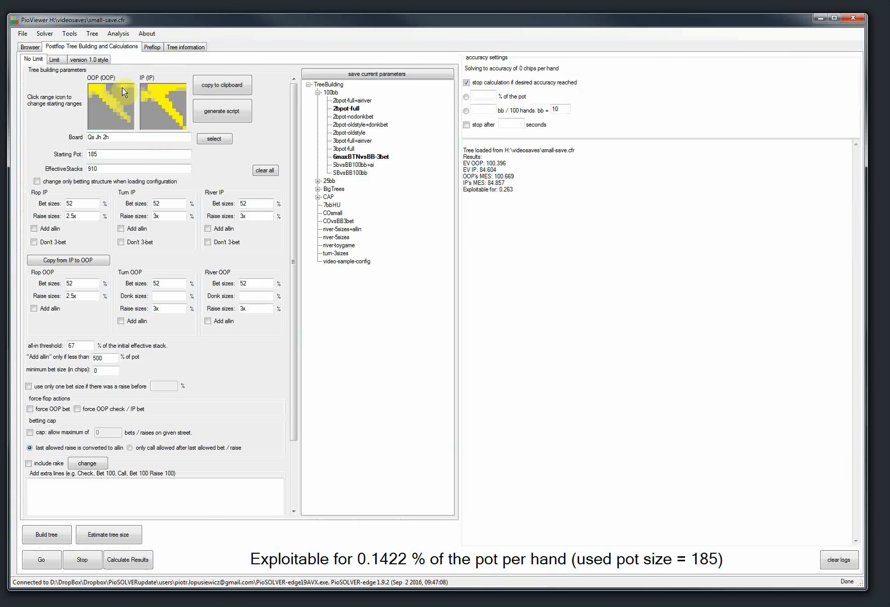
{"action": "left_click", "coordinate": [69, 34]}
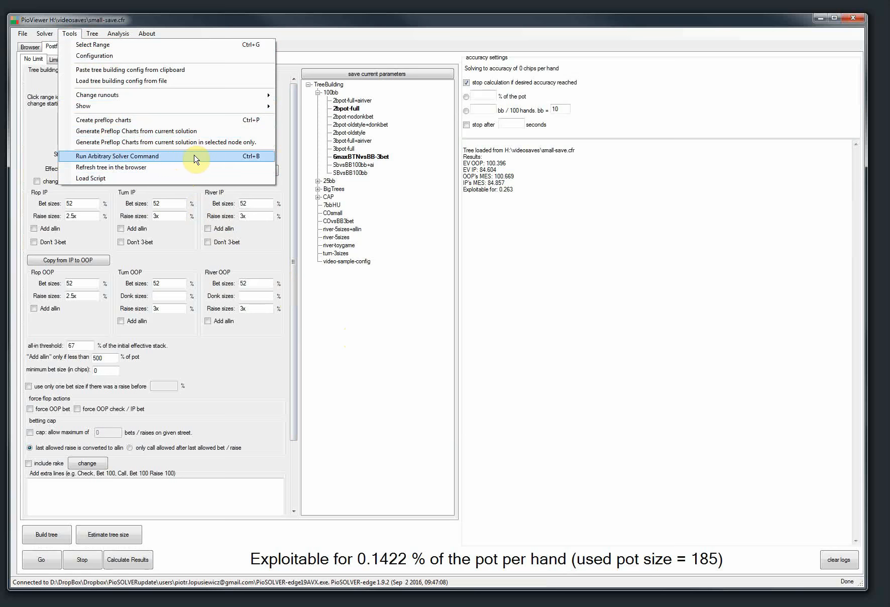
{"action": "left_click", "coordinate": [116, 57]}
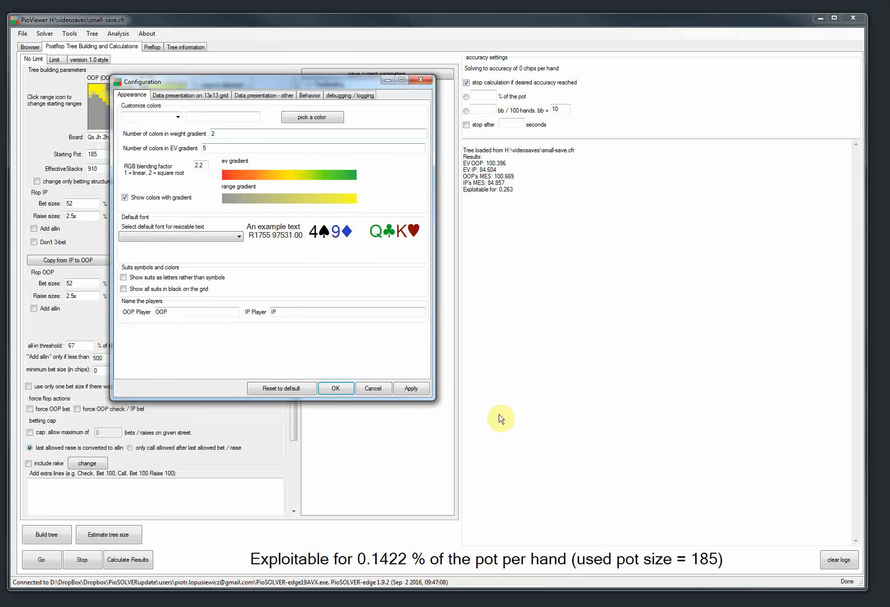
{"action": "left_click_drag", "start_coordinate": [434, 399], "coordinate": [507, 414]}
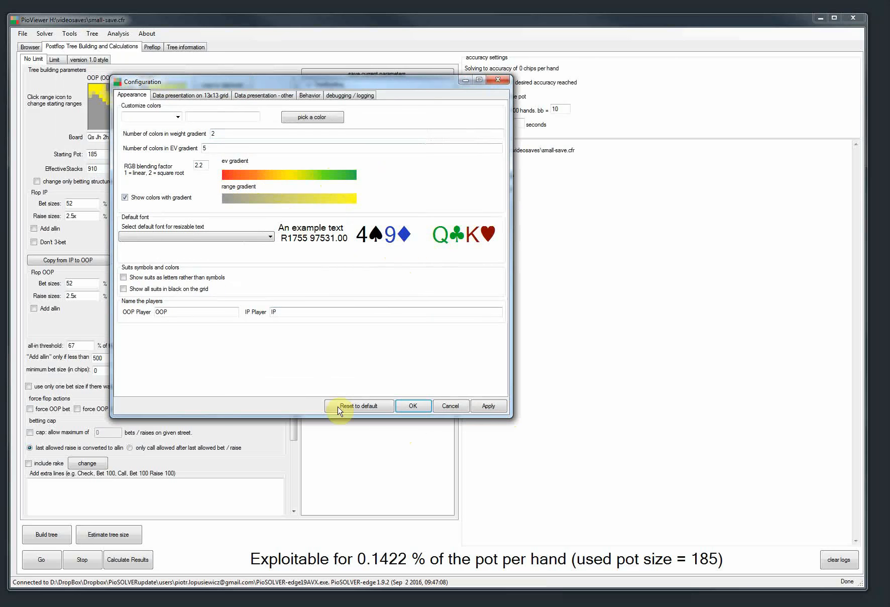
{"action": "left_click", "coordinate": [183, 96]}
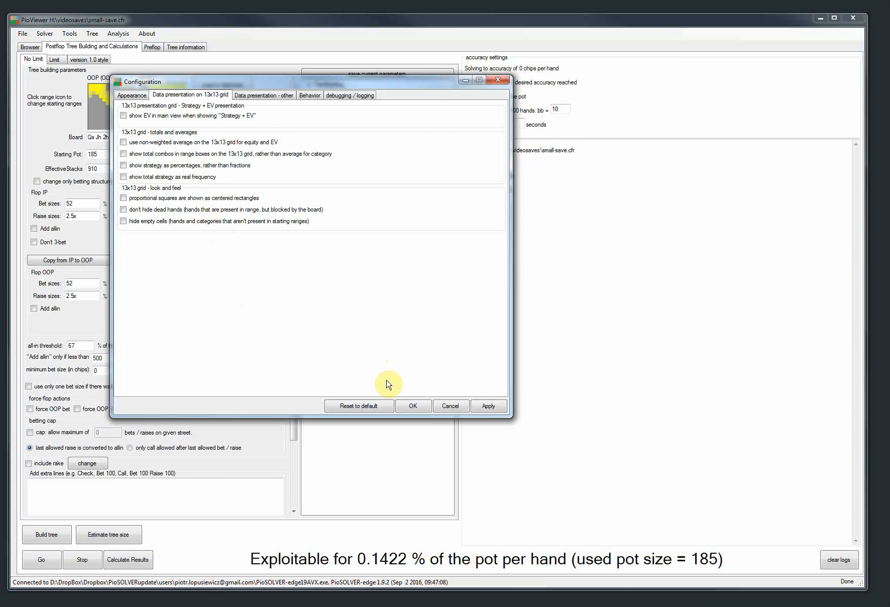
{"action": "left_click", "coordinate": [449, 406]}
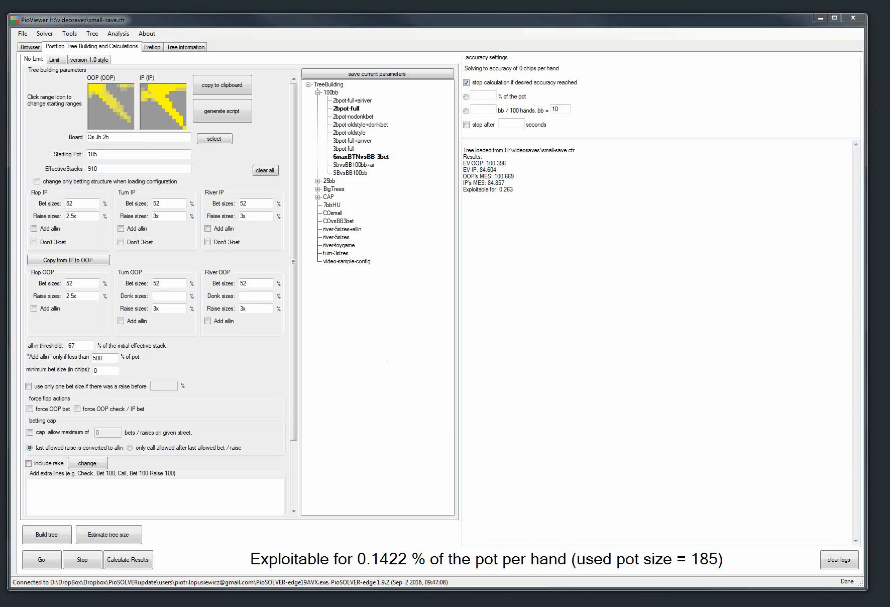
Switch back to Chrome and close the Node locking example and PioSOLVER FAQ - part1 video pages
{"action": "key", "text": "alt+Tab"}
{"action": "left_click_drag", "start_coordinate": [636, 49], "coordinate": [591, 69]}
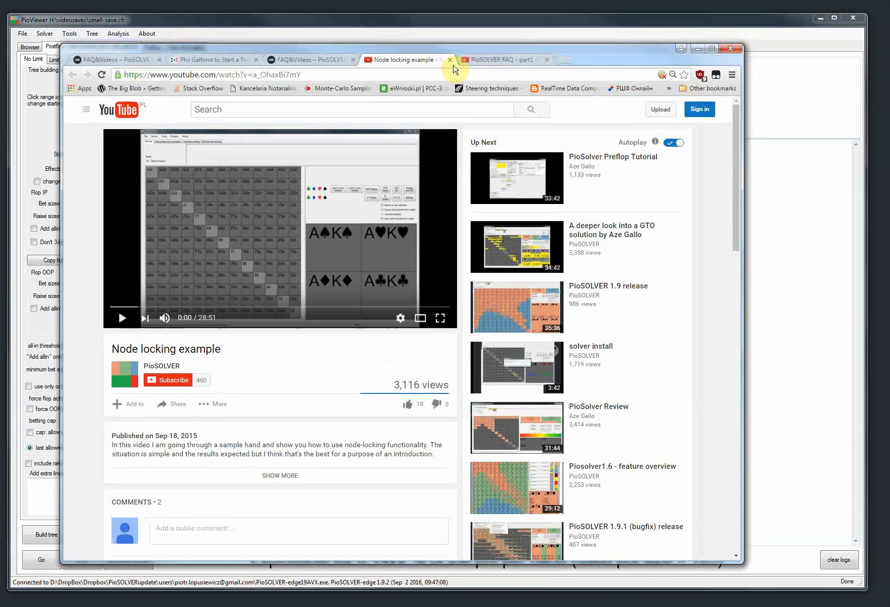
{"action": "left_click", "coordinate": [452, 60]}
{"action": "middle_click", "coordinate": [397, 63]}
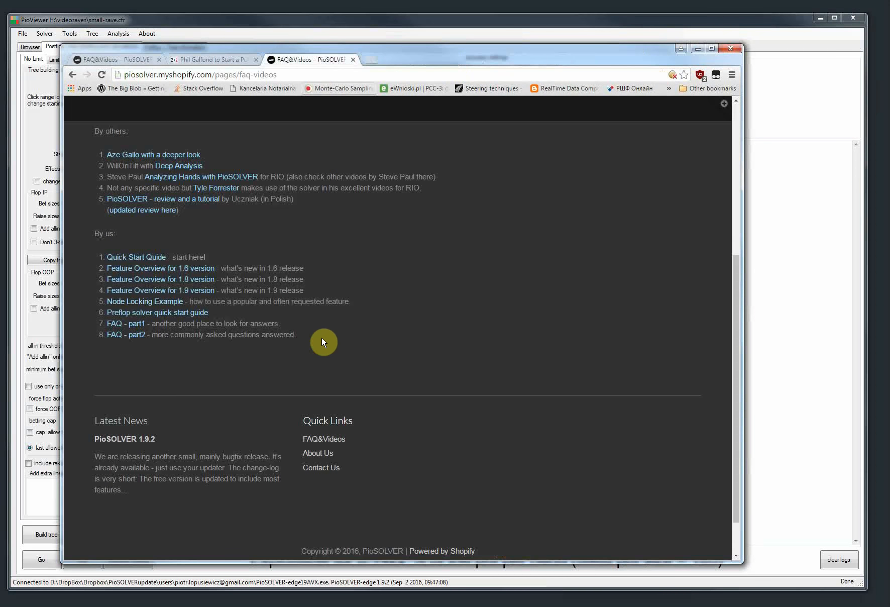
Open the PioSOLVER Contact Us page and read through it from bug reports to the best places to ask for help
{"action": "scroll", "coordinate": [333, 472], "scroll_direction": "down", "scroll_amount": 2}
{"action": "left_click", "coordinate": [311, 418]}
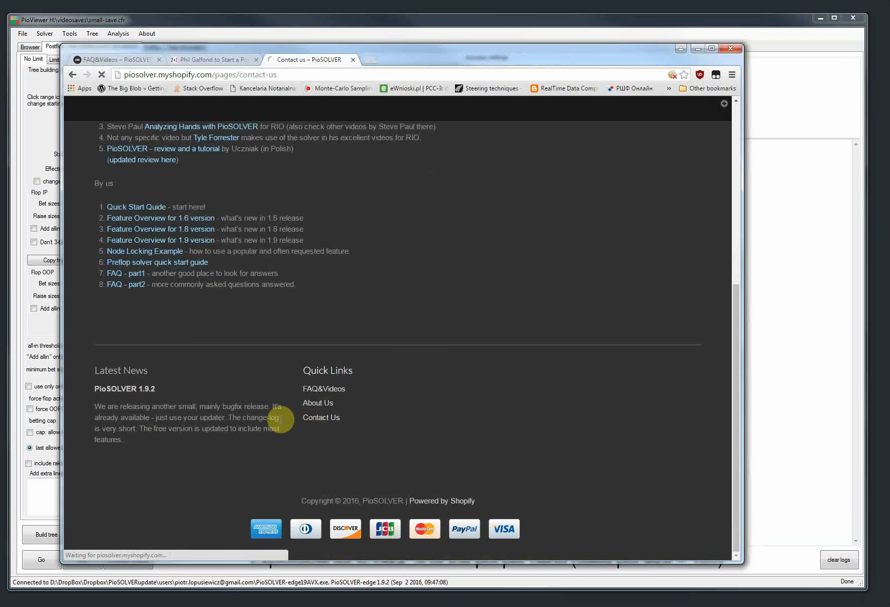
{"action": "scroll", "coordinate": [318, 361], "scroll_direction": "down", "scroll_amount": 5}
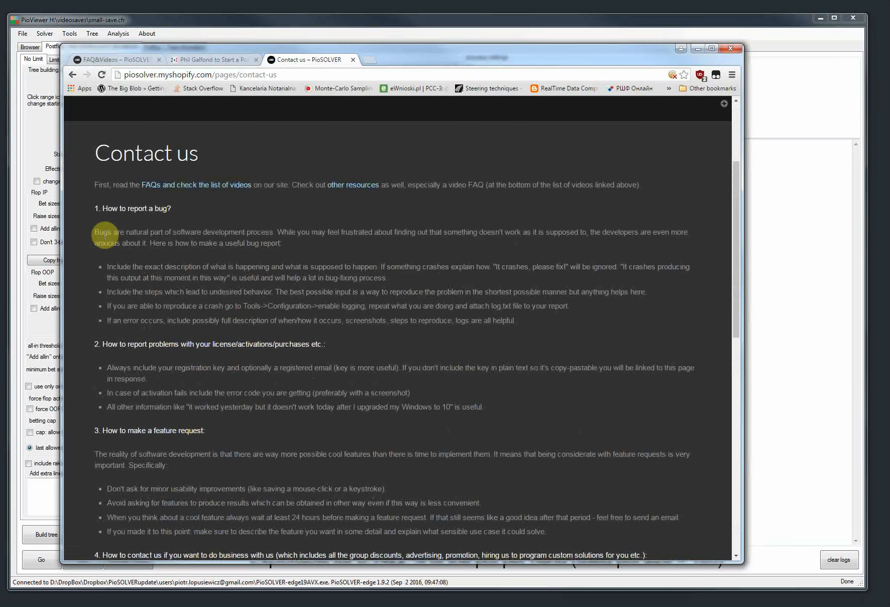
{"action": "left_click_drag", "start_coordinate": [96, 186], "coordinate": [235, 292]}
{"action": "scroll", "coordinate": [294, 326], "scroll_direction": "down", "scroll_amount": 8}
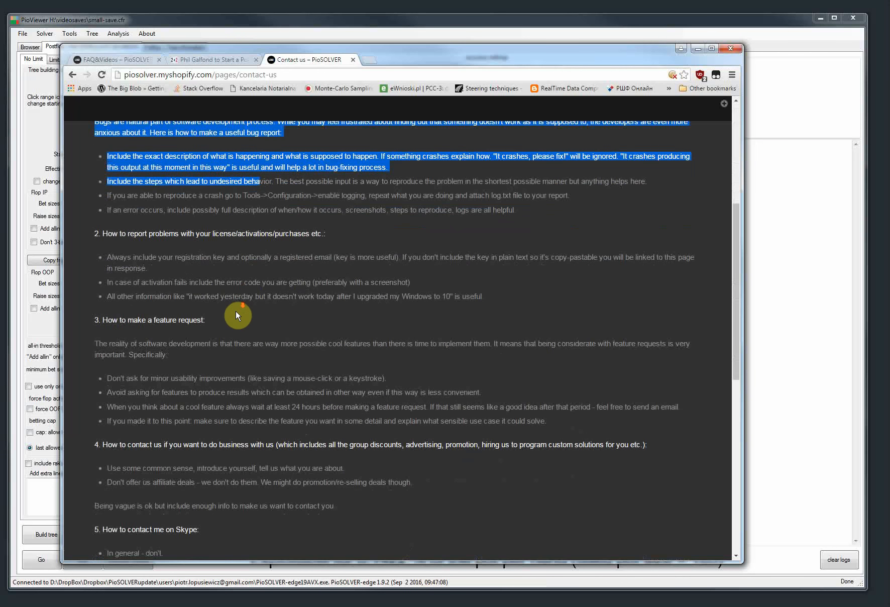
{"action": "left_click", "coordinate": [261, 344]}
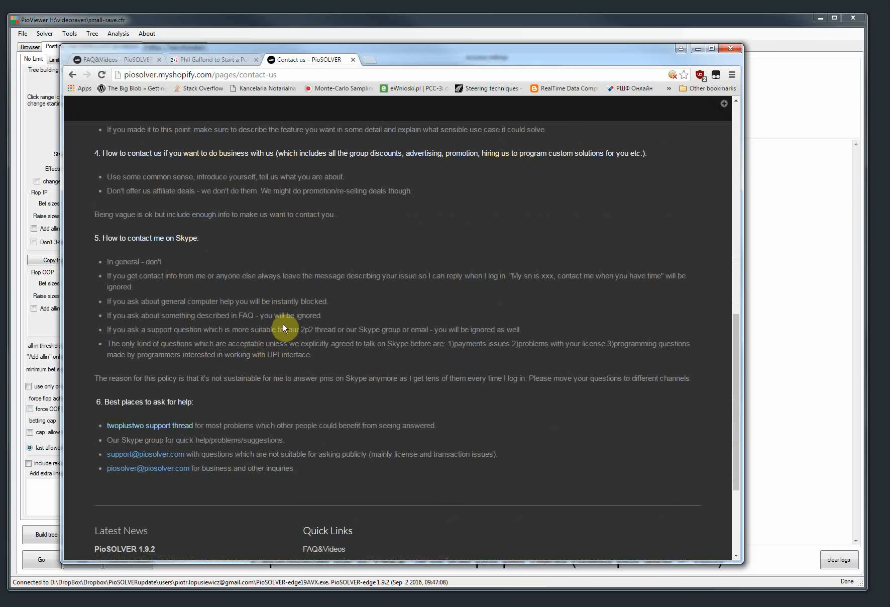
{"action": "scroll", "coordinate": [286, 326], "scroll_direction": "up", "scroll_amount": 12}
{"action": "scroll", "coordinate": [325, 380], "scroll_direction": "down", "scroll_amount": 1}
{"action": "scroll", "coordinate": [321, 366], "scroll_direction": "down", "scroll_amount": 2}
{"action": "scroll", "coordinate": [312, 301], "scroll_direction": "down", "scroll_amount": 7}
{"action": "scroll", "coordinate": [313, 301], "scroll_direction": "down", "scroll_amount": 4}
Open the twoplustwo support thread and go to the developer's answers on its last page
{"action": "left_click", "coordinate": [174, 326]}
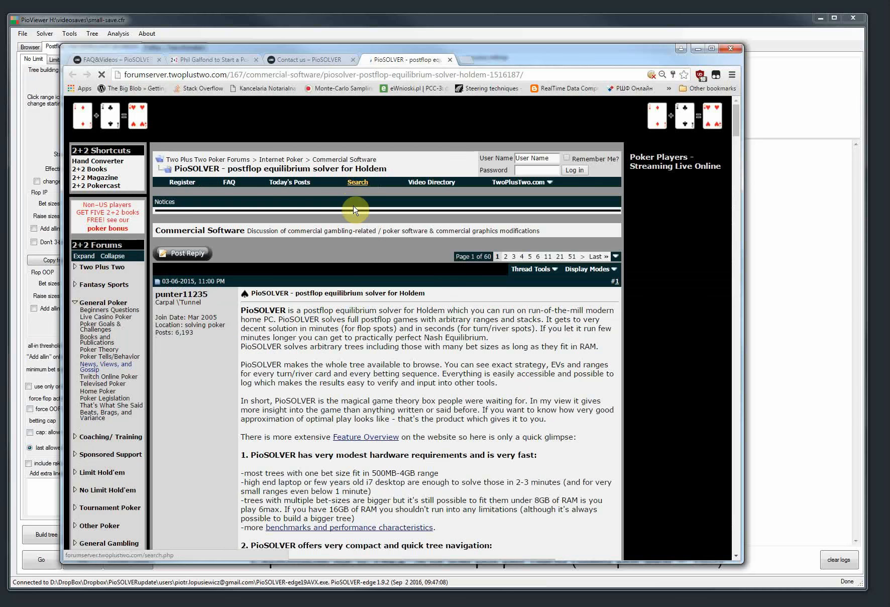
{"action": "scroll", "coordinate": [555, 259], "scroll_direction": "down", "scroll_amount": 2}
{"action": "left_click", "coordinate": [595, 156]}
{"action": "left_click_drag", "start_coordinate": [738, 134], "coordinate": [709, 441]}
{"action": "scroll", "coordinate": [279, 312], "scroll_direction": "down", "scroll_amount": 4}
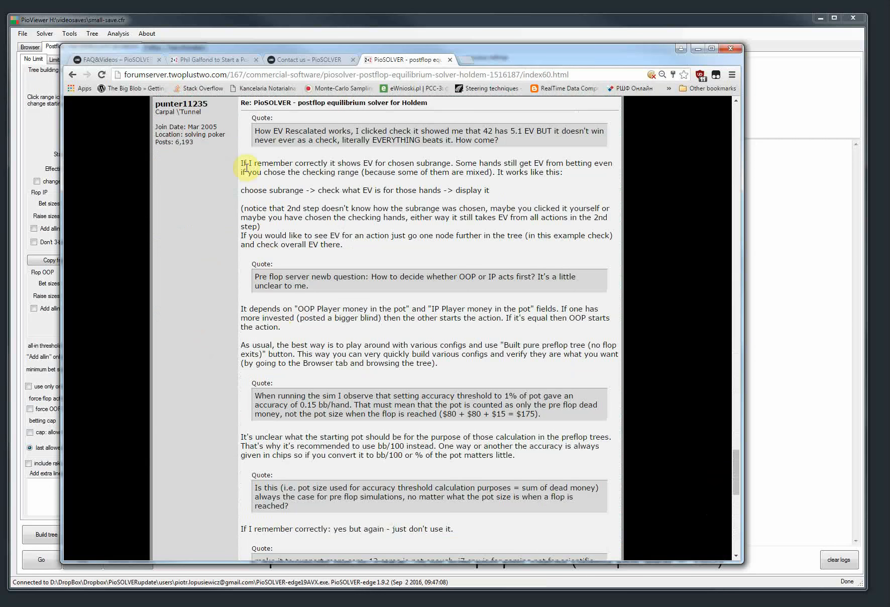
Read the developer's answers on EV display, preflop acting order, accuracy settings and limit holdem trees
{"action": "left_click_drag", "start_coordinate": [248, 165], "coordinate": [361, 240]}
{"action": "left_click_drag", "start_coordinate": [252, 310], "coordinate": [292, 321]}
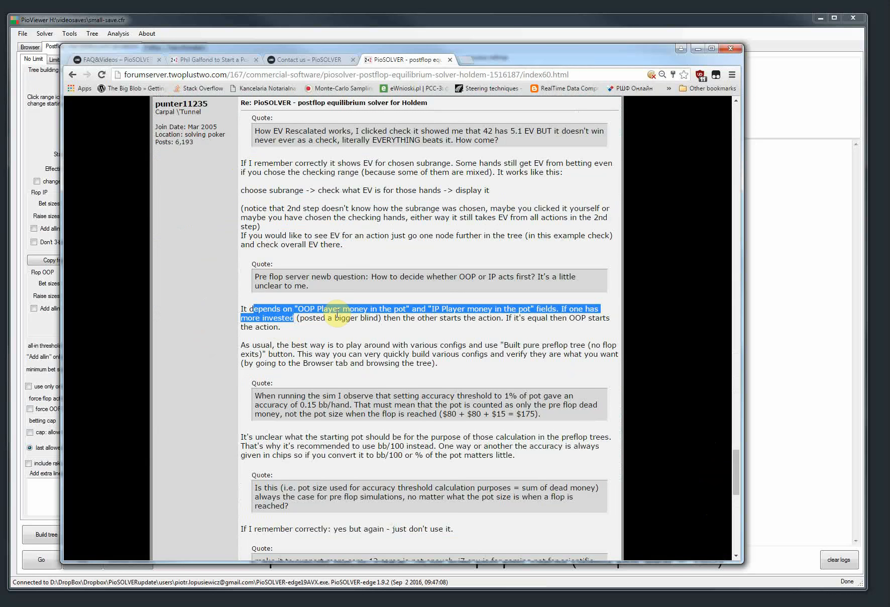
{"action": "scroll", "coordinate": [337, 315], "scroll_direction": "down", "scroll_amount": 1}
{"action": "scroll", "coordinate": [381, 382], "scroll_direction": "down", "scroll_amount": 3}
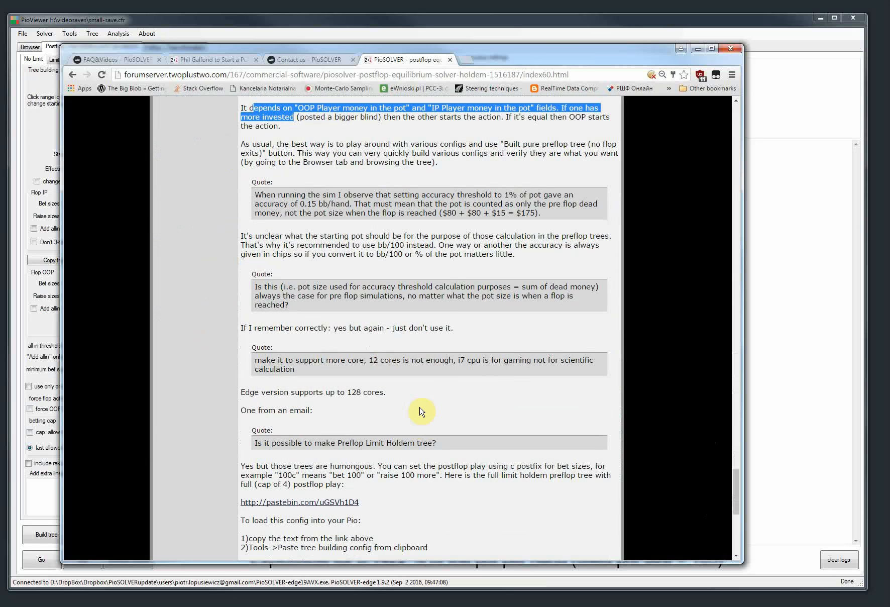
{"action": "scroll", "coordinate": [457, 322], "scroll_direction": "down", "scroll_amount": 6}
{"action": "scroll", "coordinate": [482, 301], "scroll_direction": "up", "scroll_amount": 9}
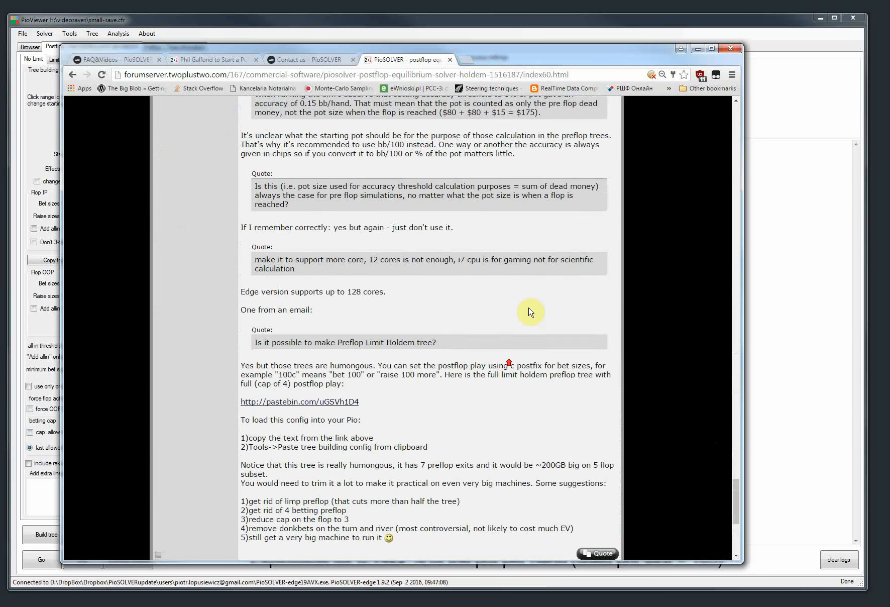
Return to the Contact Us page and review it back up to its heading
{"action": "left_click", "coordinate": [296, 59]}
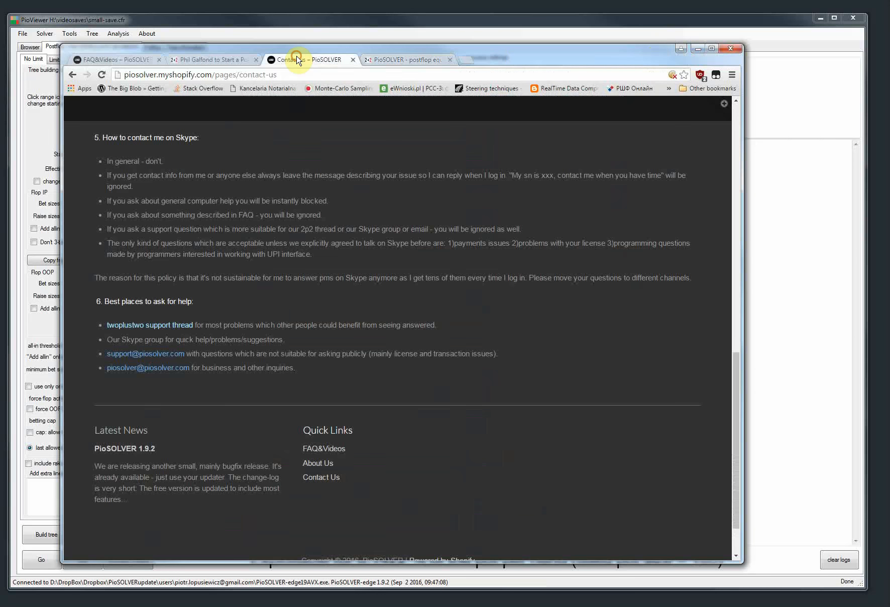
{"action": "scroll", "coordinate": [402, 376], "scroll_direction": "up", "scroll_amount": 3}
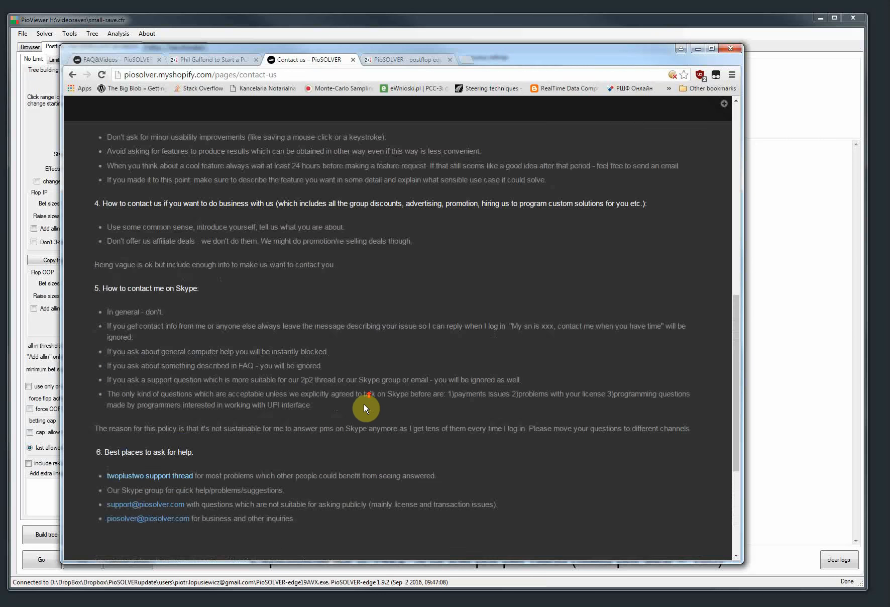
{"action": "scroll", "coordinate": [382, 409], "scroll_direction": "up", "scroll_amount": 10}
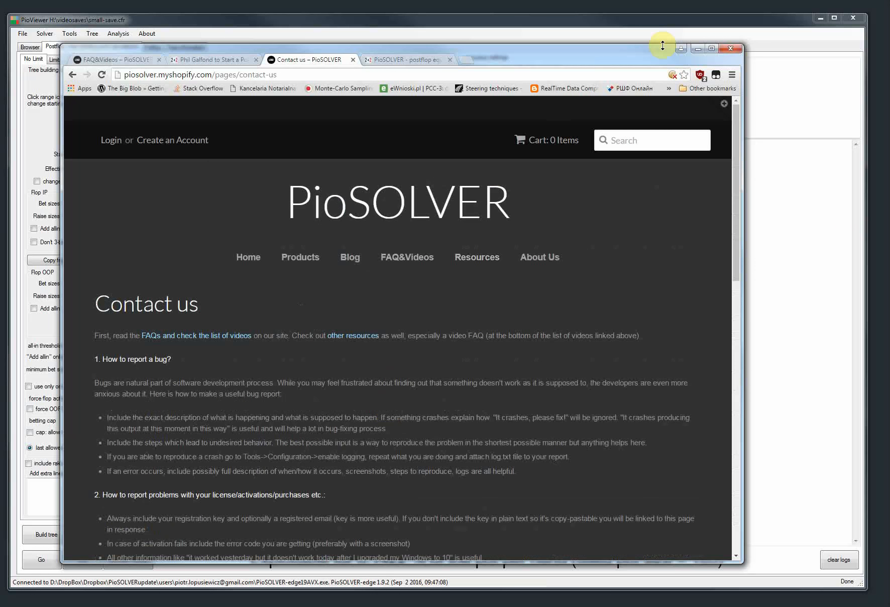